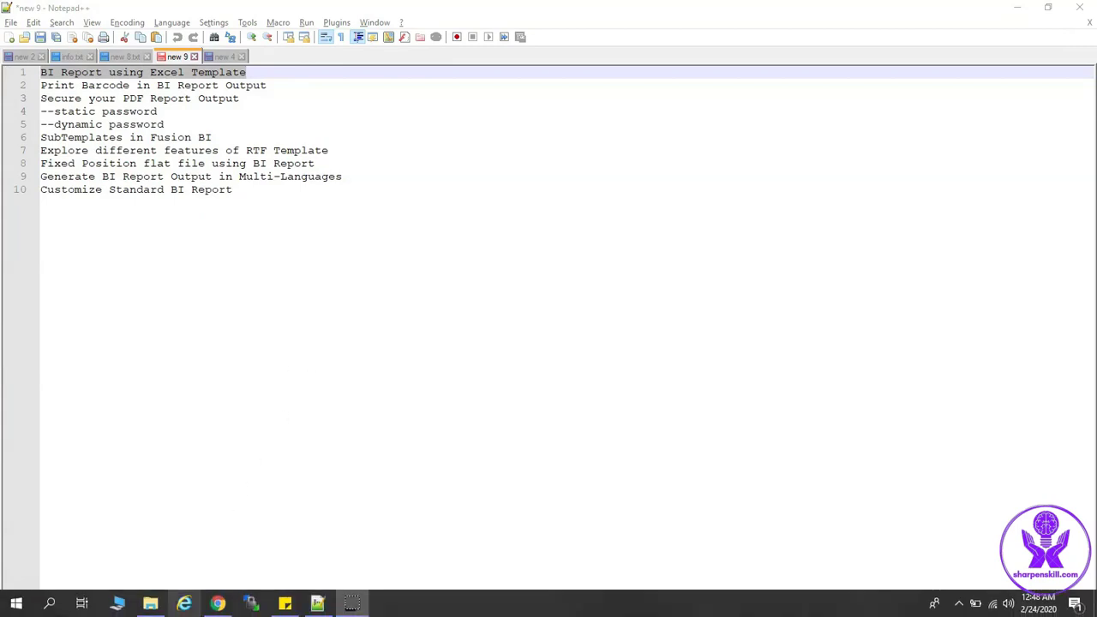
Sign in to Oracle Applications Cloud with the user ID and password
{"action": "left_click", "coordinate": [218, 604]}
{"action": "left_click", "coordinate": [508, 317]}
{"action": "type", "text": "fin_impl"}
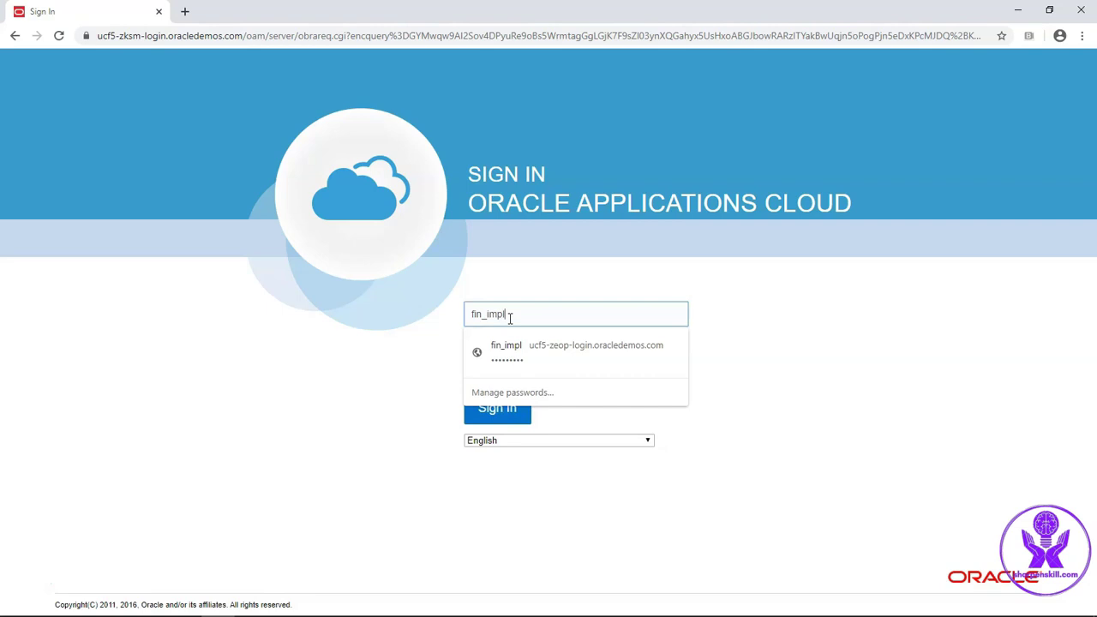
{"action": "key", "text": "Tab"}
{"action": "type", "text": "********"}
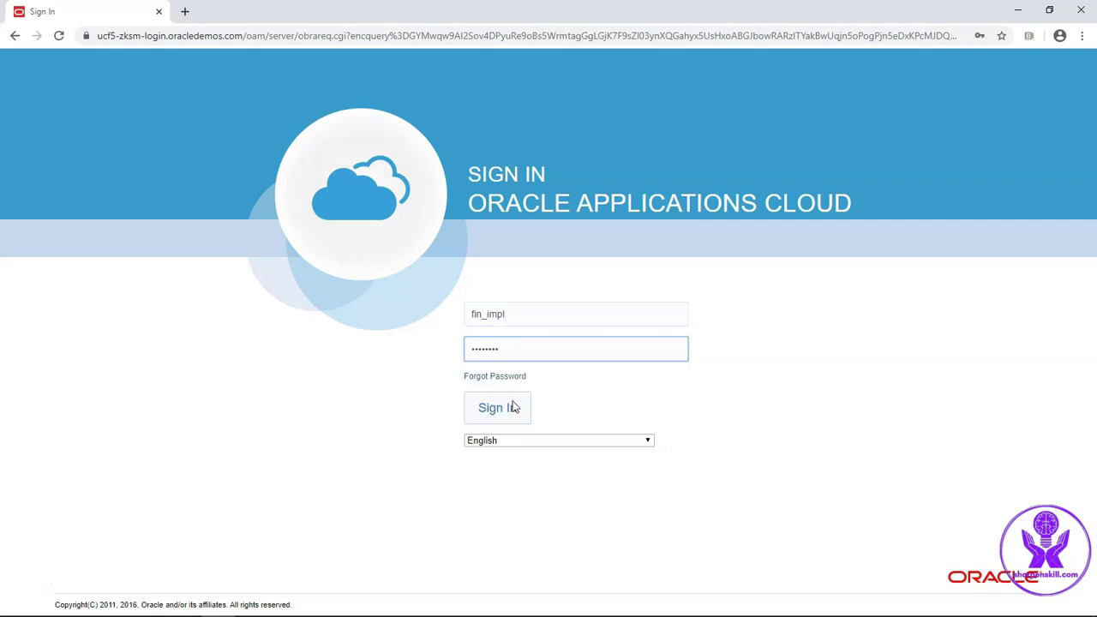
{"action": "left_click", "coordinate": [503, 411]}
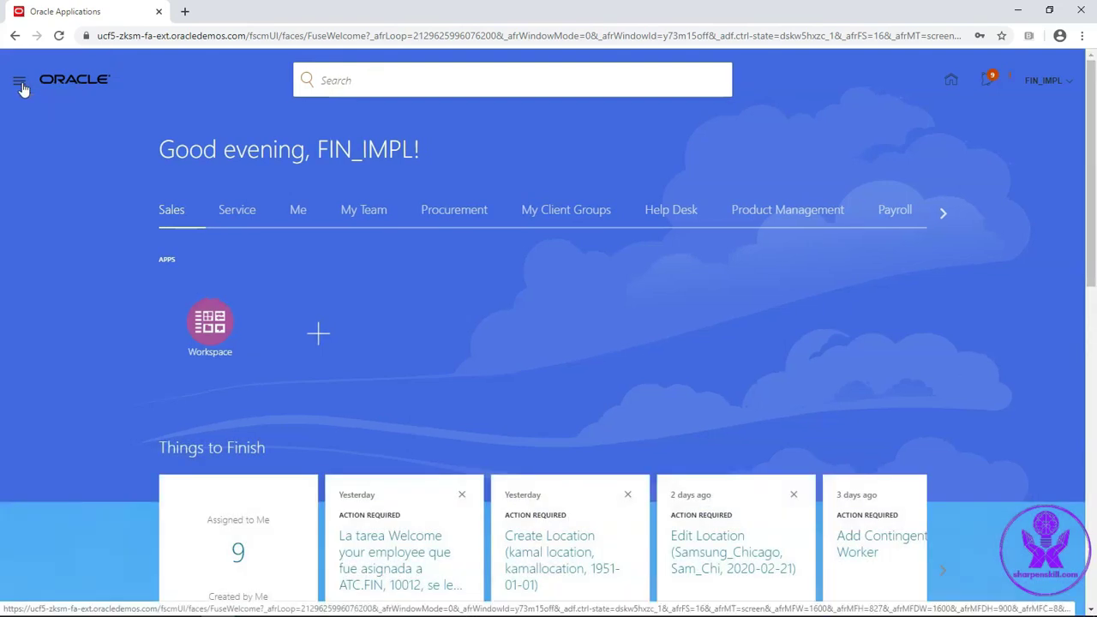
Go to Reports and Analytics under Tools in the Navigator
{"action": "left_click", "coordinate": [21, 86]}
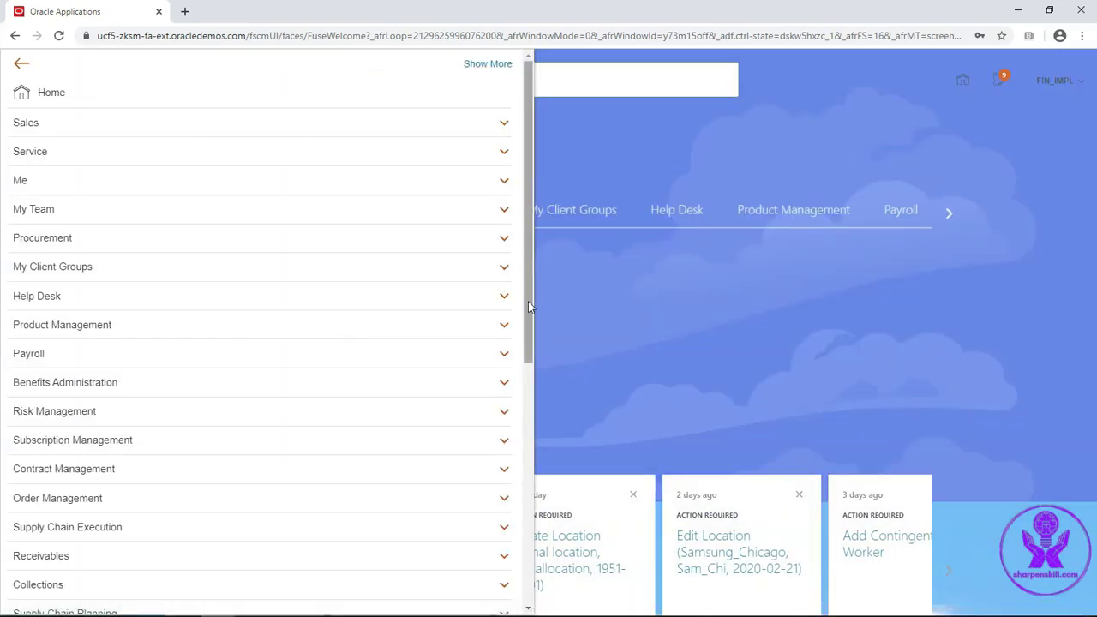
{"action": "left_click_drag", "start_coordinate": [528, 301], "coordinate": [534, 559]}
{"action": "left_click", "coordinate": [369, 511]}
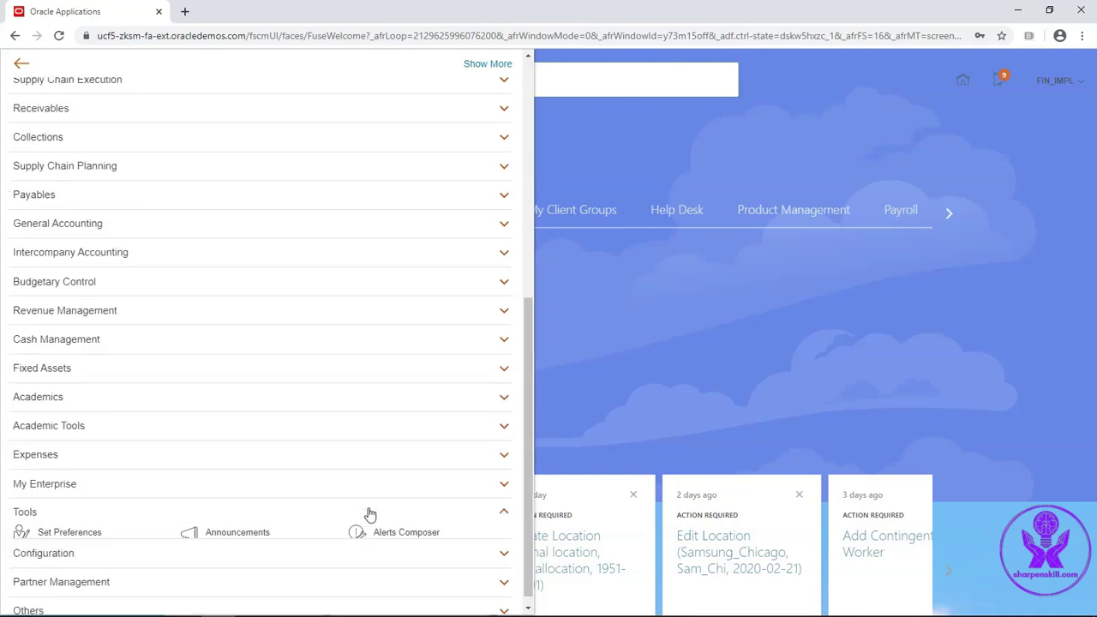
{"action": "scroll", "coordinate": [370, 513], "scroll_direction": "down", "scroll_amount": 2}
{"action": "left_click", "coordinate": [443, 471]}
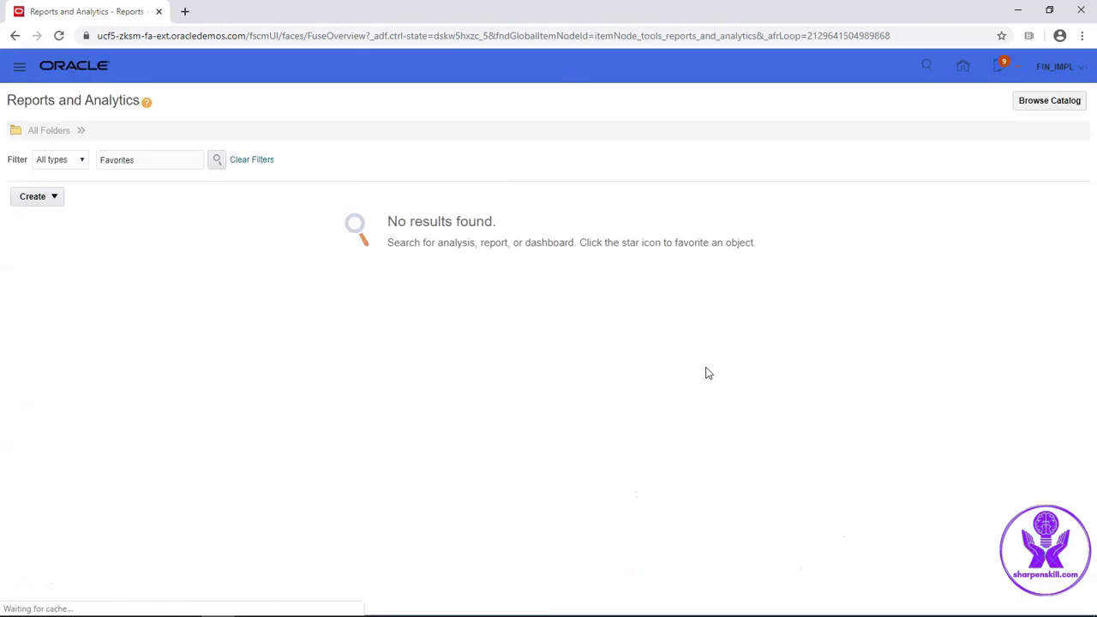
Browse the BI Catalog to Shared Folders > Custom > Financials > Training_BIP
{"action": "left_click", "coordinate": [1050, 101]}
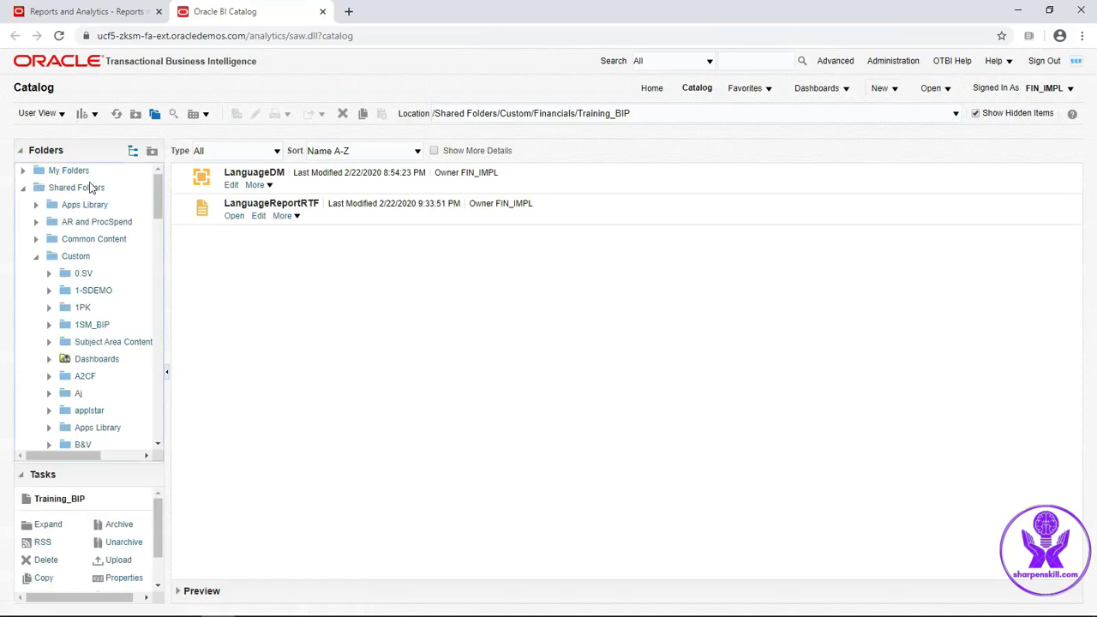
{"action": "left_click", "coordinate": [90, 192]}
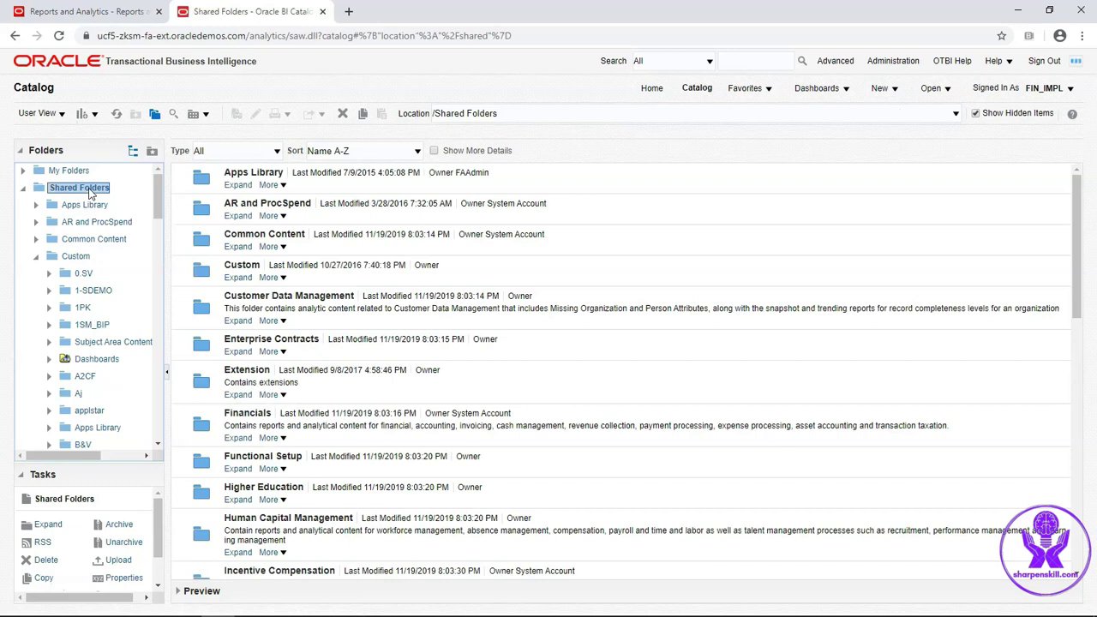
{"action": "left_click", "coordinate": [81, 259]}
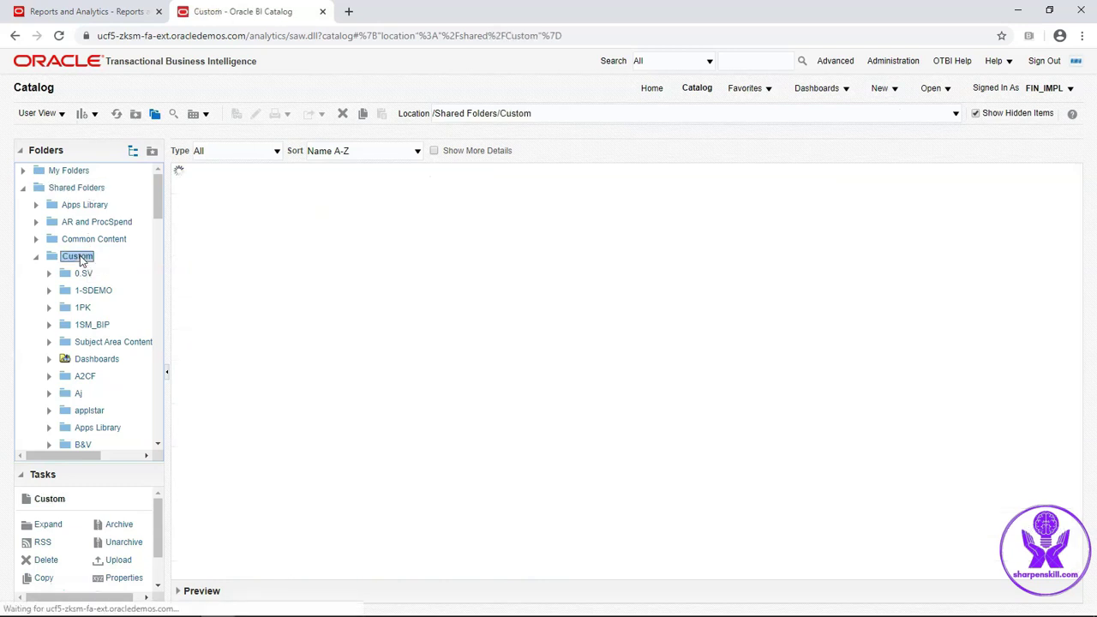
{"action": "left_click_drag", "start_coordinate": [157, 197], "coordinate": [166, 277]}
{"action": "left_click", "coordinate": [109, 342]}
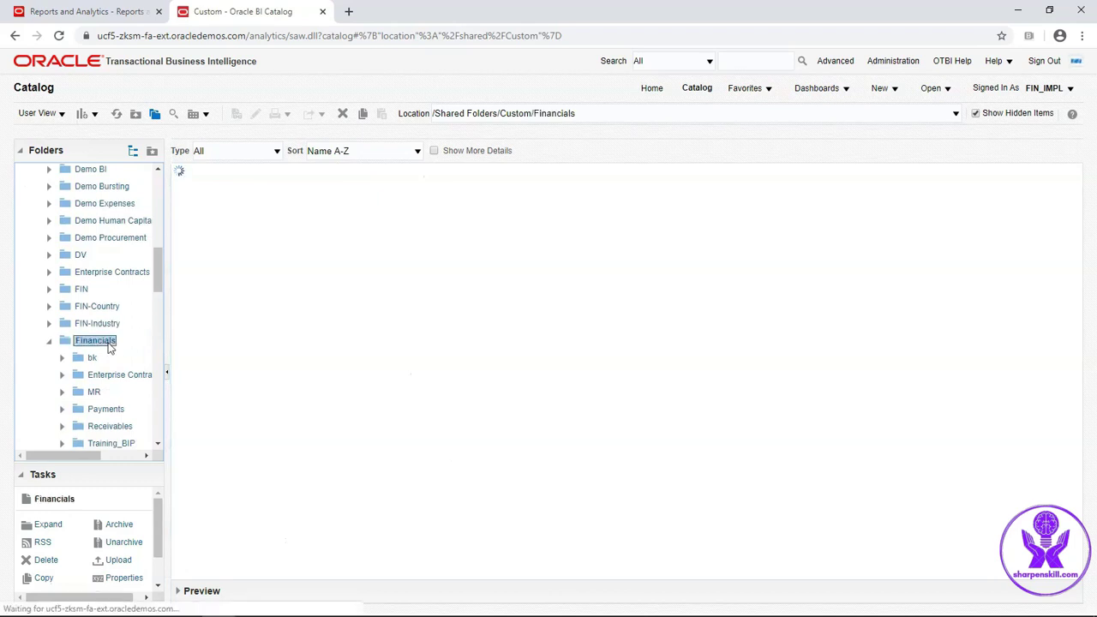
{"action": "left_click_drag", "start_coordinate": [161, 283], "coordinate": [159, 301]}
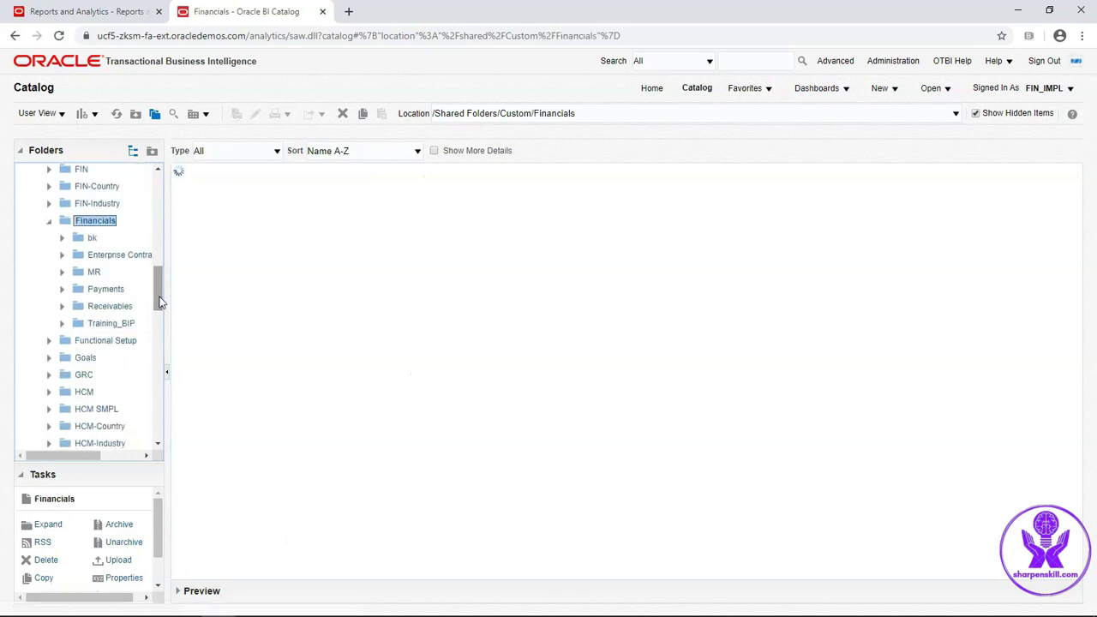
{"action": "left_click", "coordinate": [119, 327]}
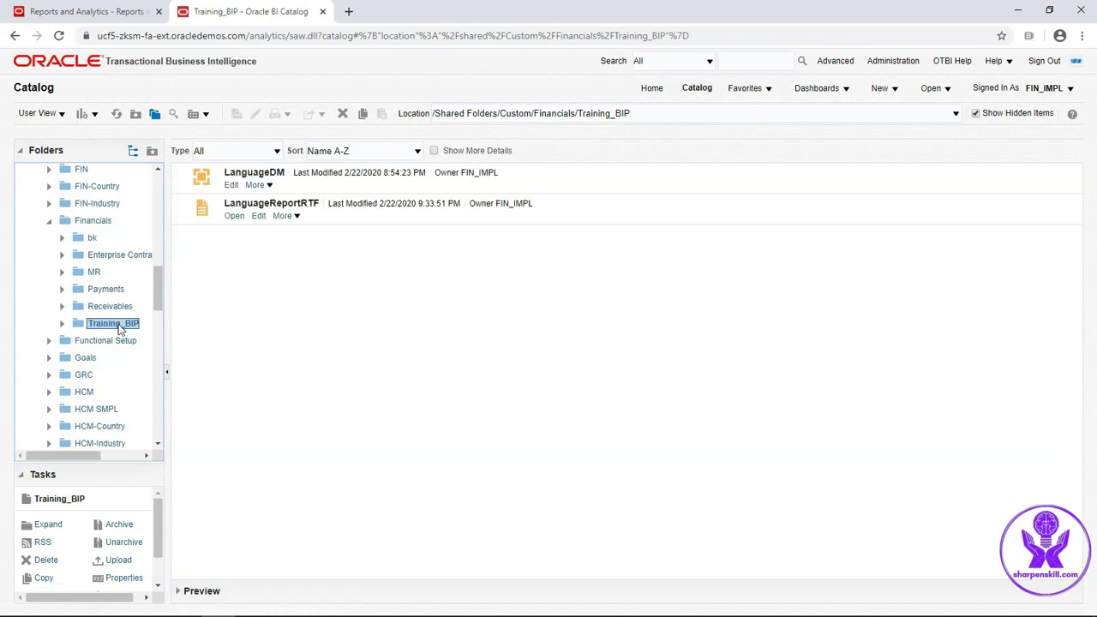
Create a new data model with a SQL query data set 'test' on ApplicationDB_FSCM
{"action": "left_click", "coordinate": [885, 88]}
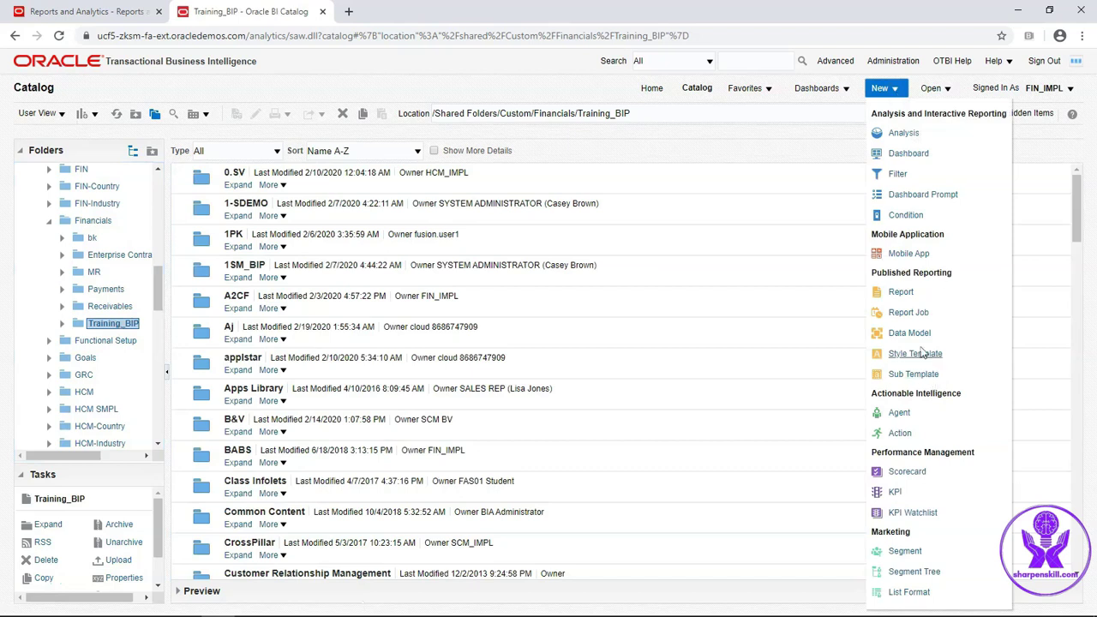
{"action": "left_click", "coordinate": [913, 334]}
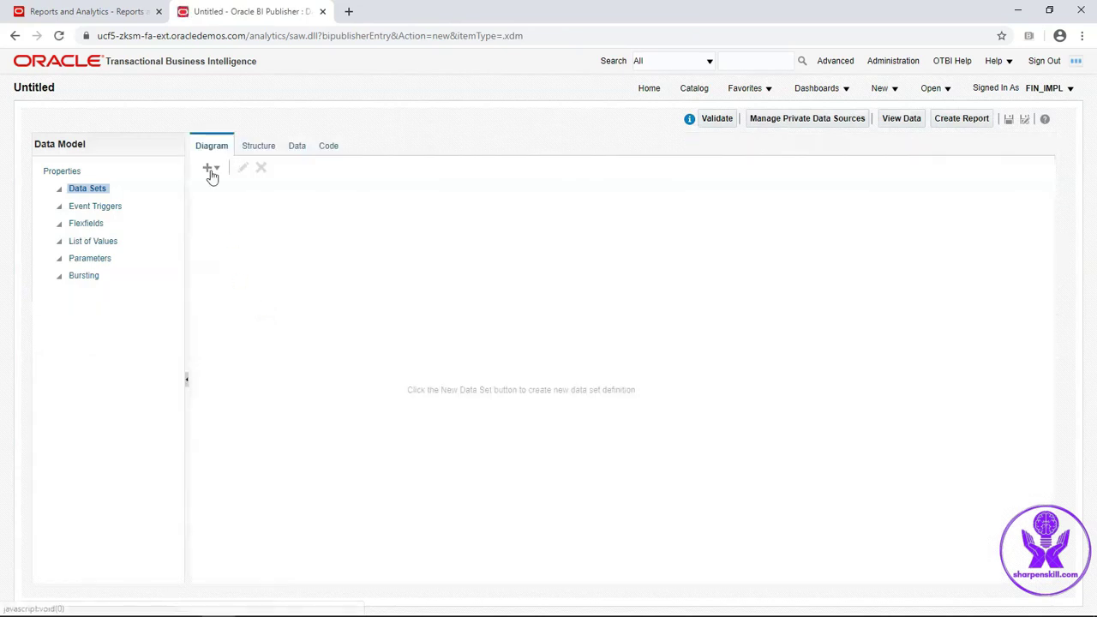
{"action": "left_click", "coordinate": [219, 175]}
{"action": "left_click", "coordinate": [227, 184]}
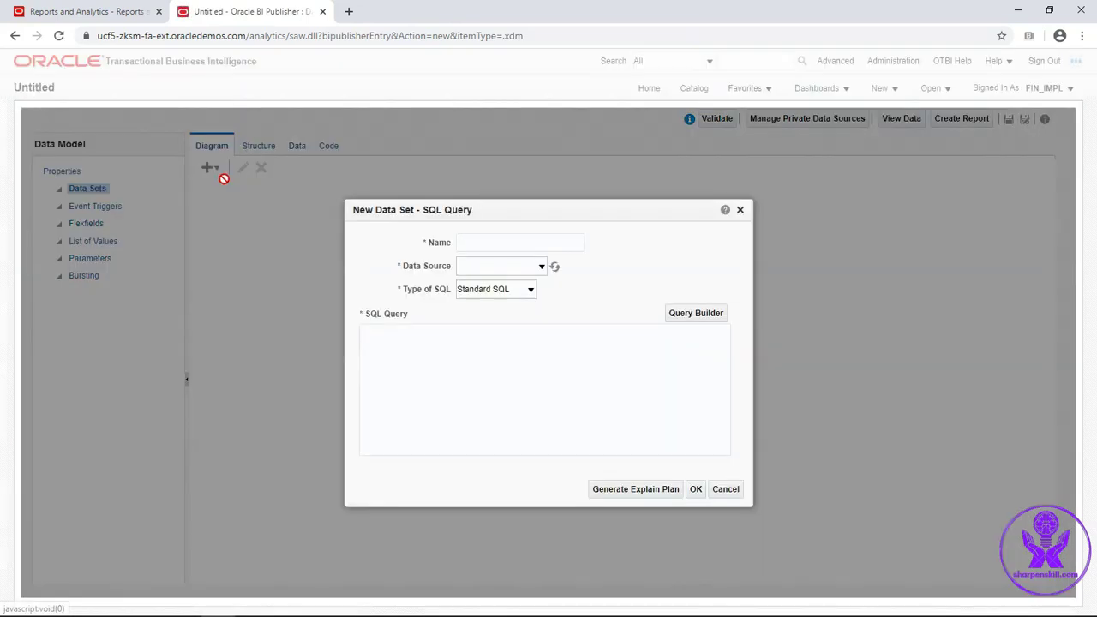
{"action": "left_click", "coordinate": [481, 244]}
{"action": "type", "text": "test"}
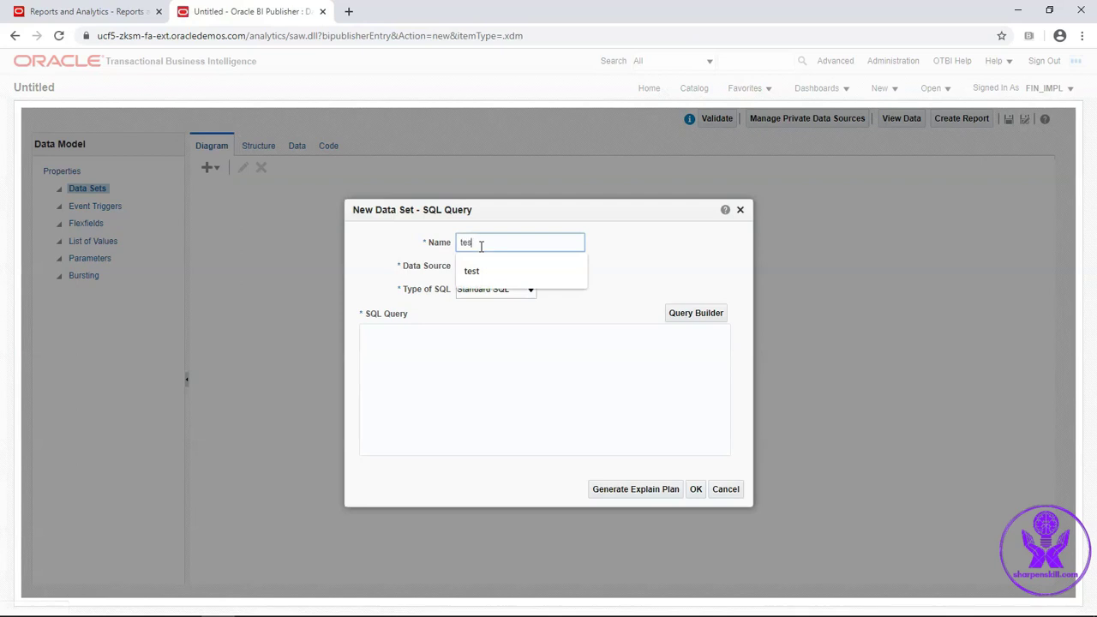
{"action": "left_click", "coordinate": [502, 273]}
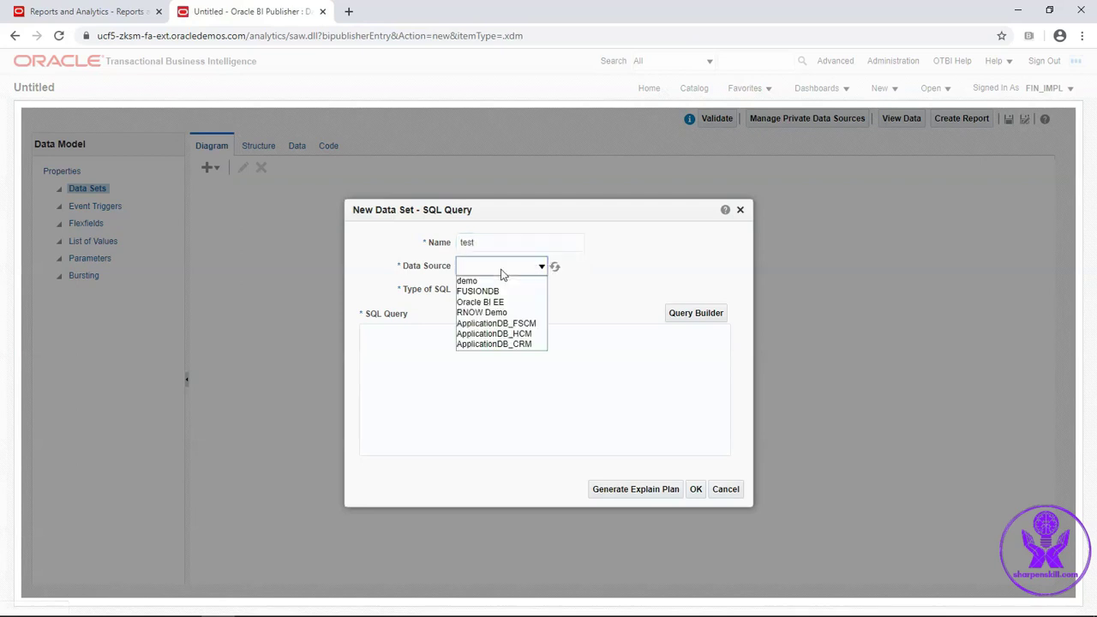
{"action": "left_click", "coordinate": [514, 325]}
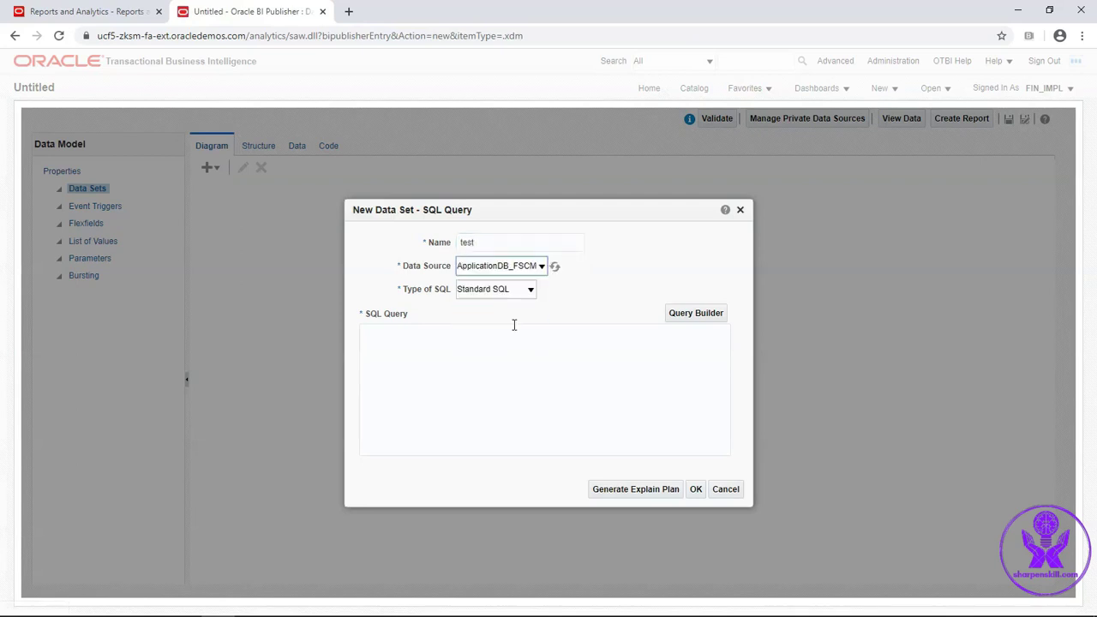
{"action": "left_click", "coordinate": [448, 364]}
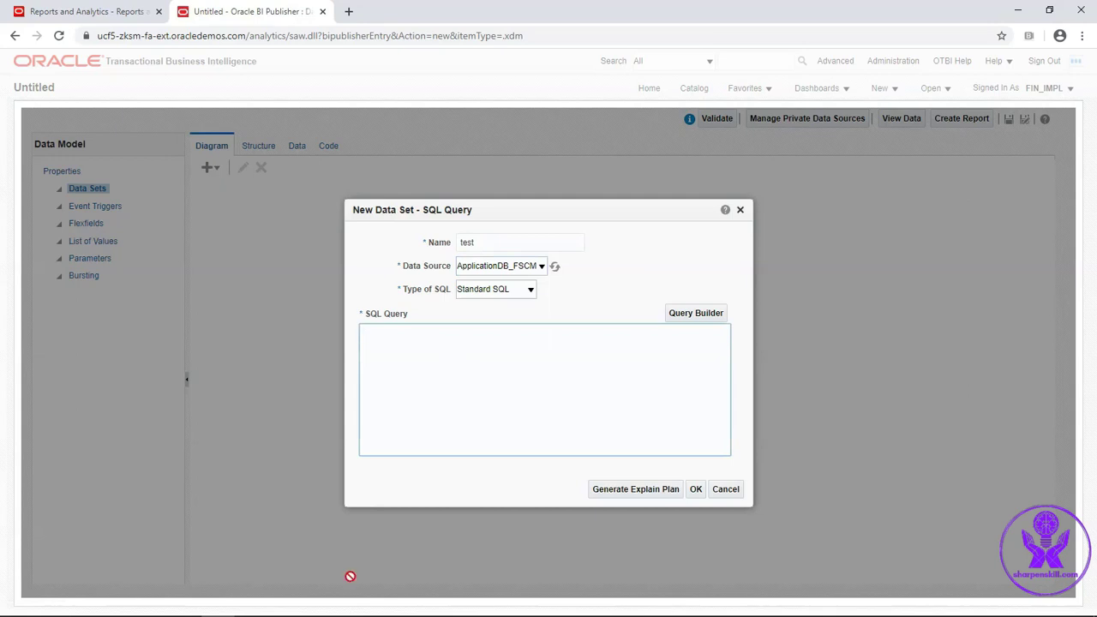
Paste the invoice SQL from the Notepad++ 'new 4' note into the test data set
{"action": "left_click", "coordinate": [318, 604]}
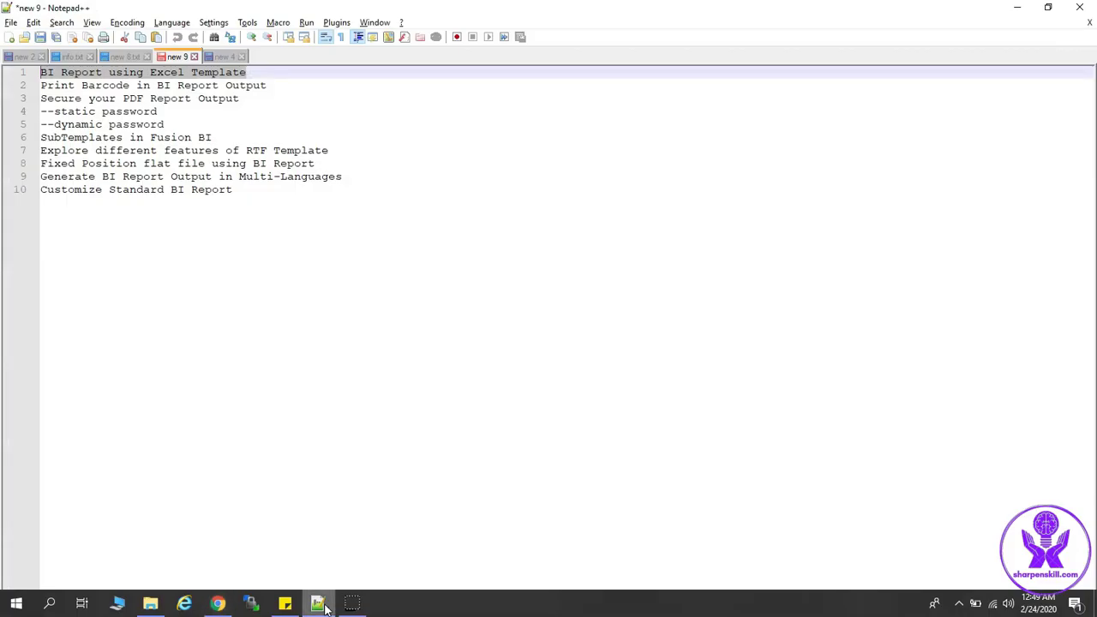
{"action": "left_click", "coordinate": [225, 56]}
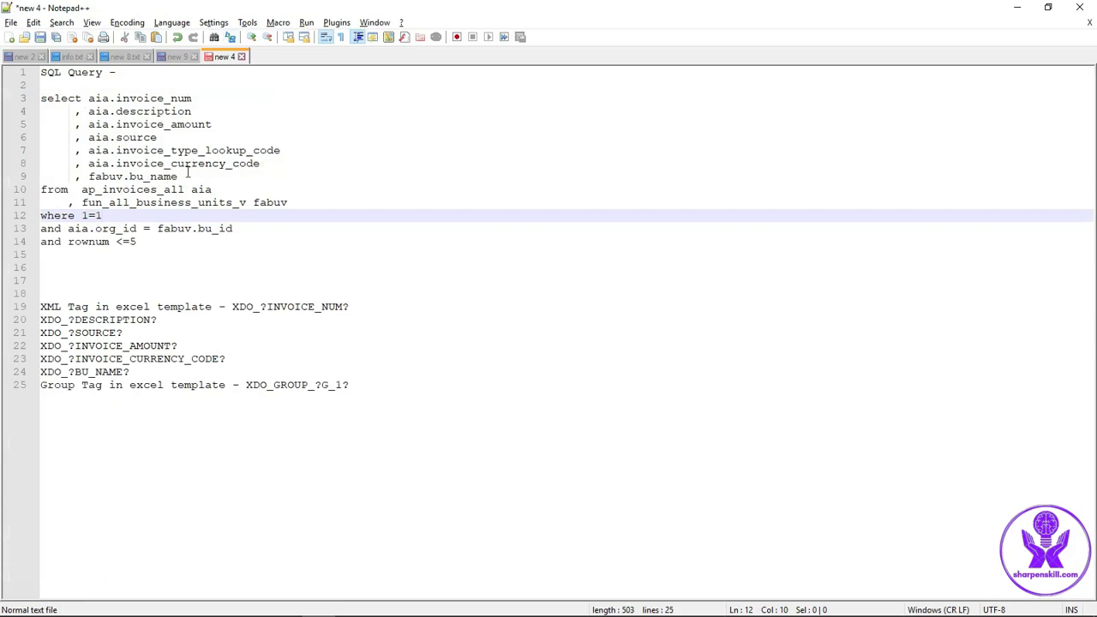
{"action": "double_click", "coordinate": [146, 190]}
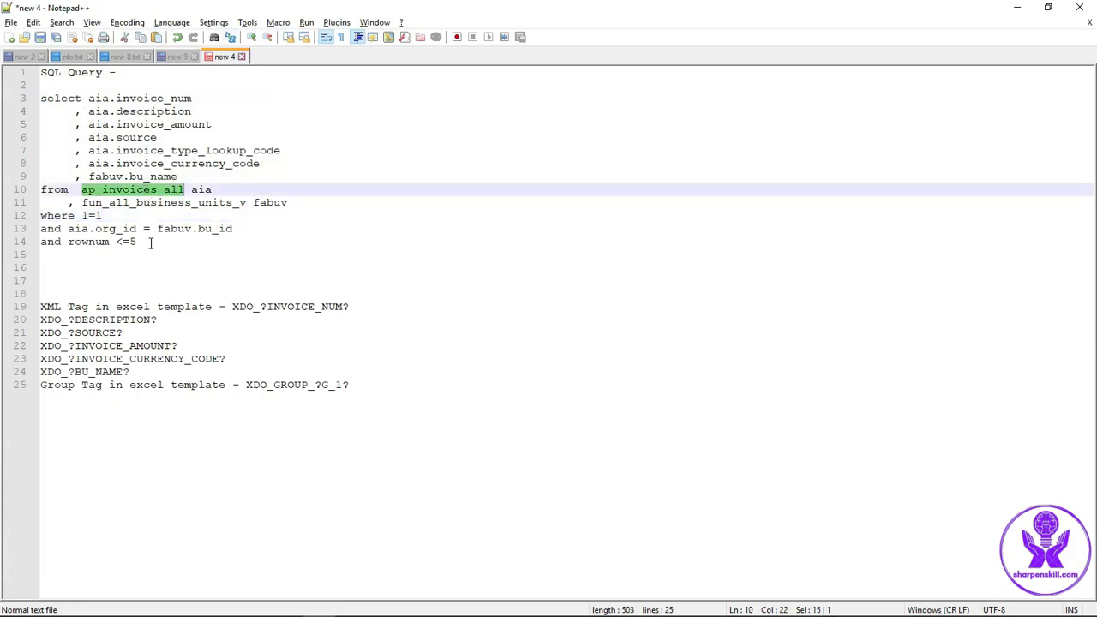
{"action": "left_click_drag", "start_coordinate": [144, 241], "coordinate": [34, 247]}
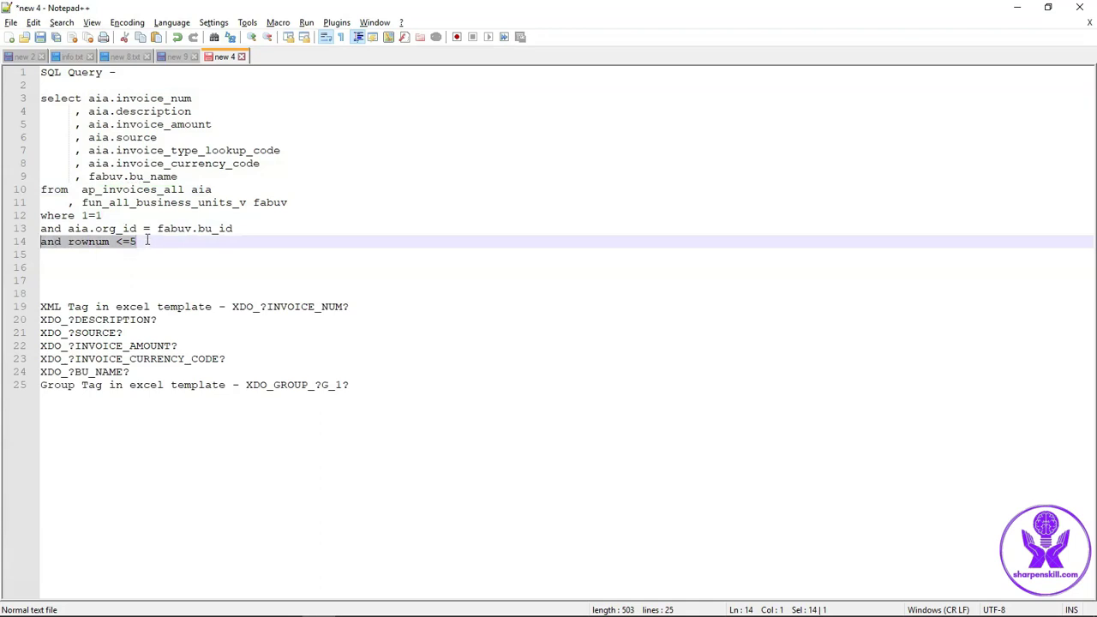
{"action": "left_click_drag", "start_coordinate": [147, 241], "coordinate": [40, 100]}
{"action": "key", "text": "ctrl+c"}
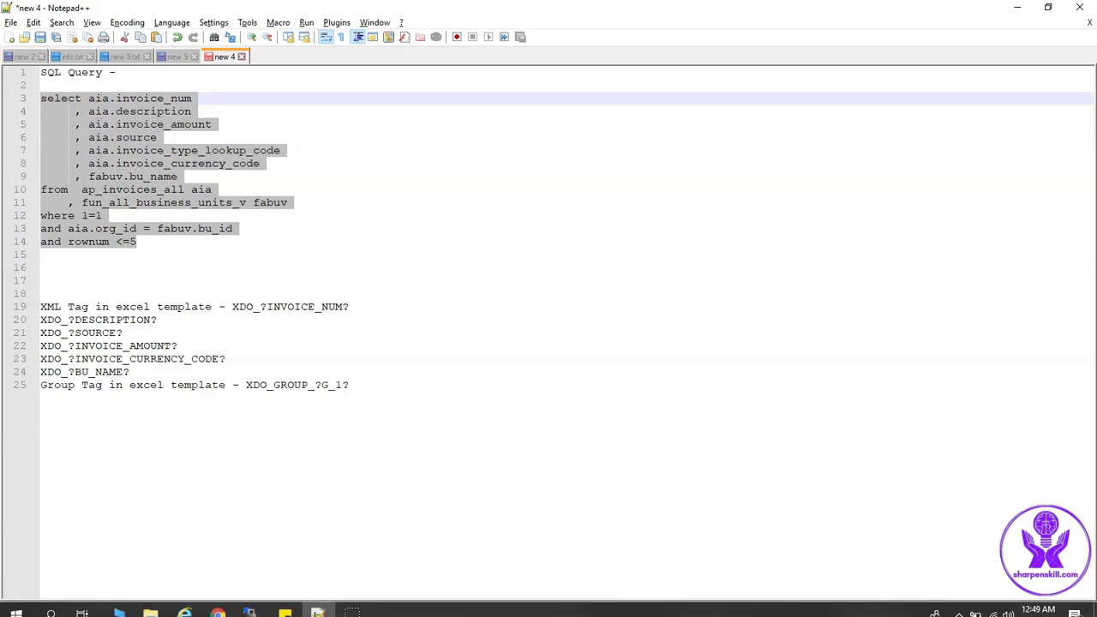
{"action": "left_click", "coordinate": [220, 604]}
{"action": "key", "text": "ctrl+v"}
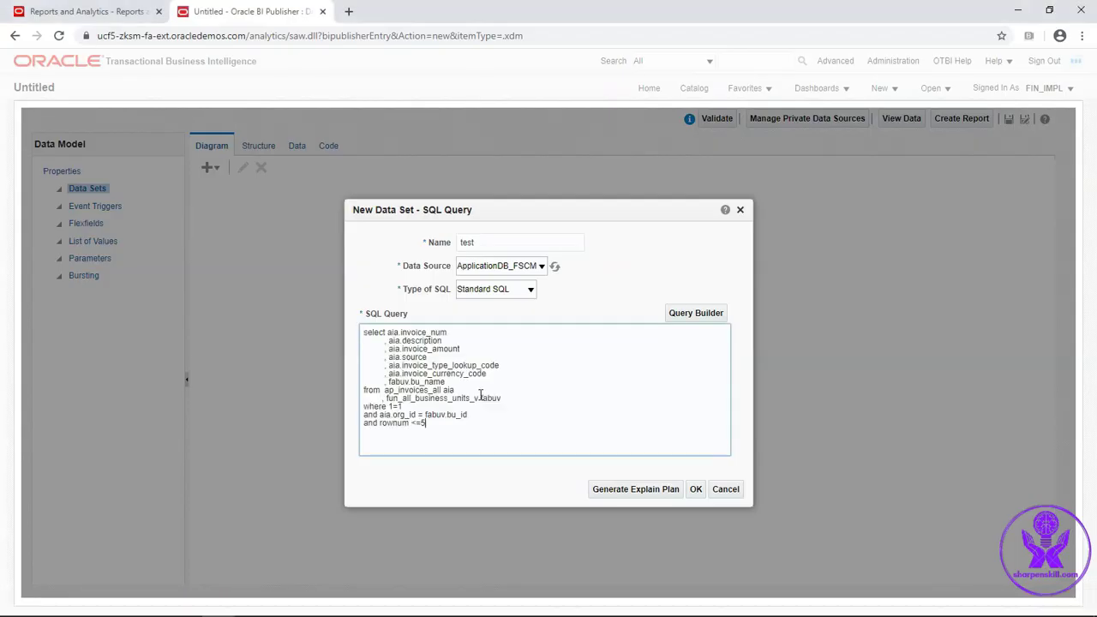
{"action": "left_click", "coordinate": [696, 489]}
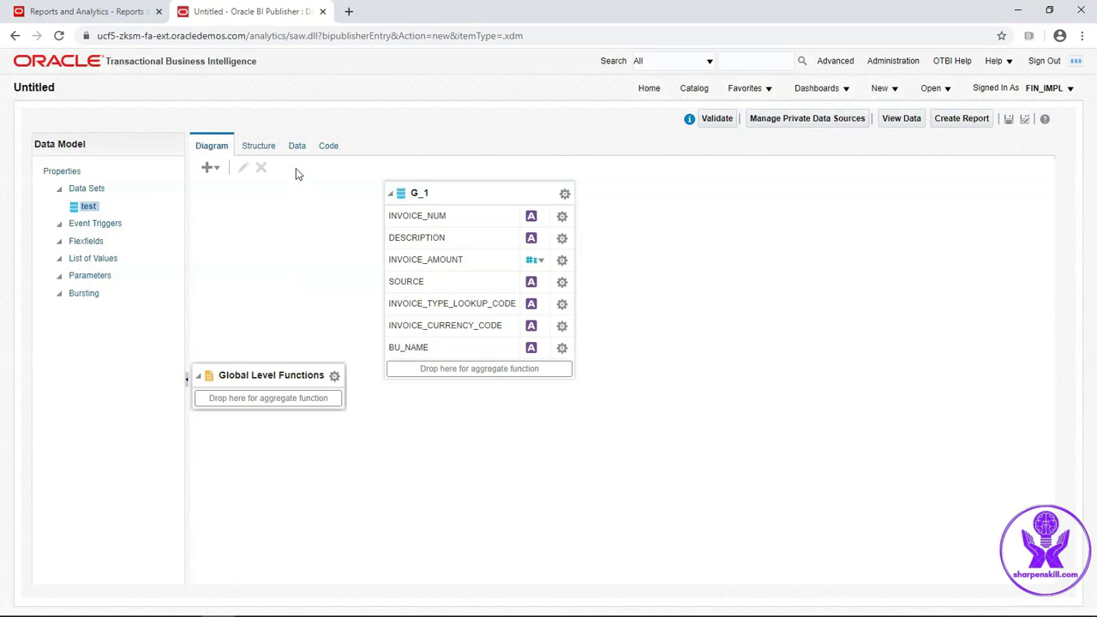
Preview 50 rows of invoice data in Table View and save them as sample data
{"action": "left_click", "coordinate": [297, 147]}
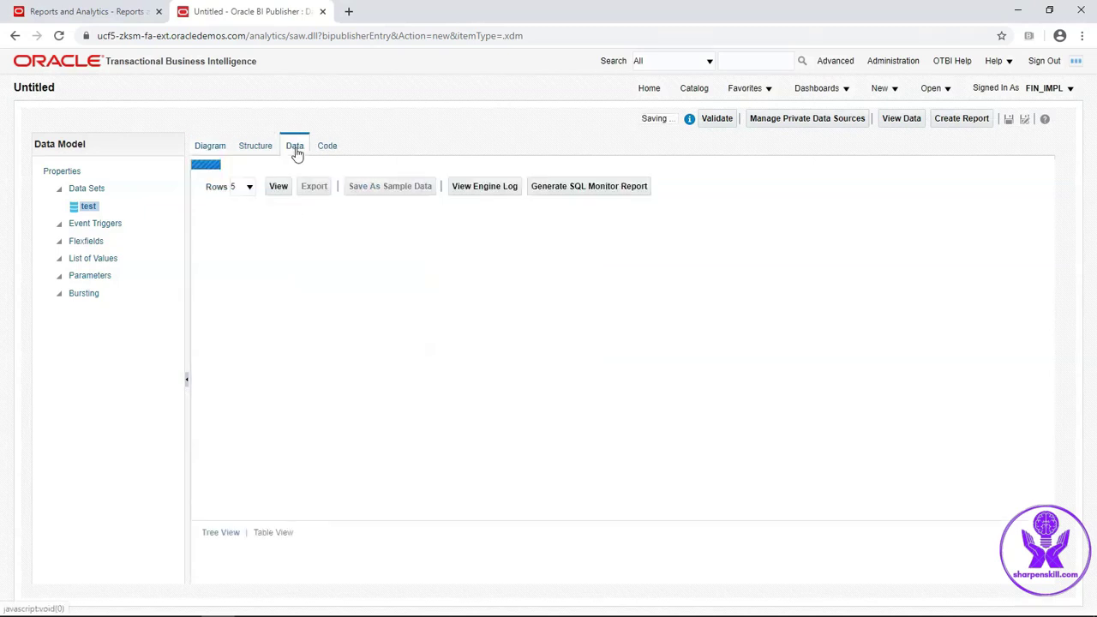
{"action": "left_click", "coordinate": [248, 178]}
{"action": "left_click", "coordinate": [240, 212]}
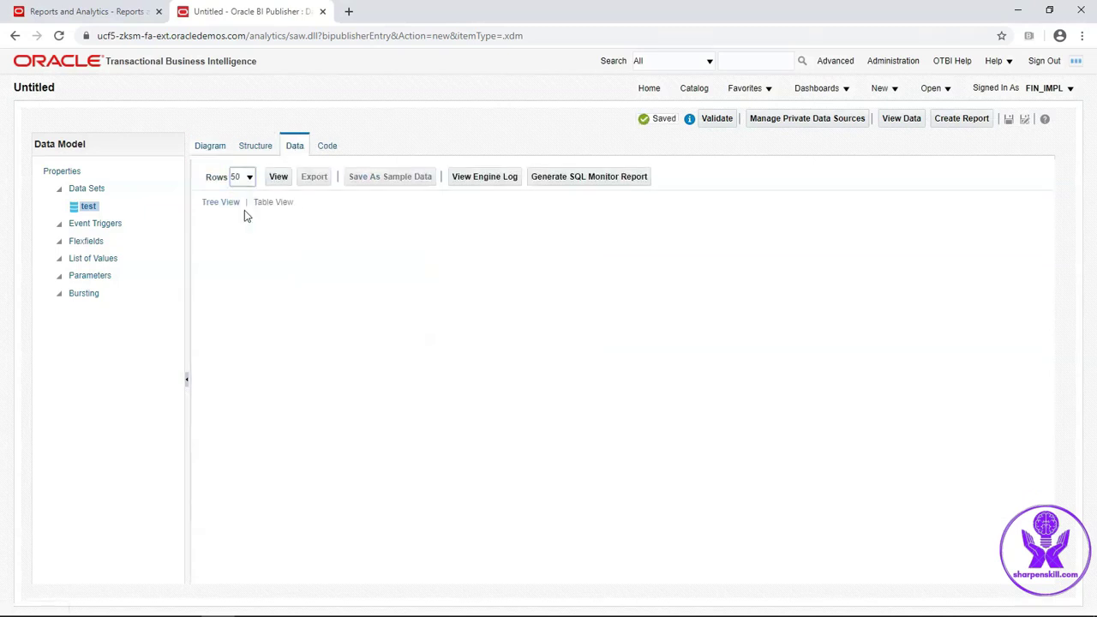
{"action": "left_click", "coordinate": [278, 177]}
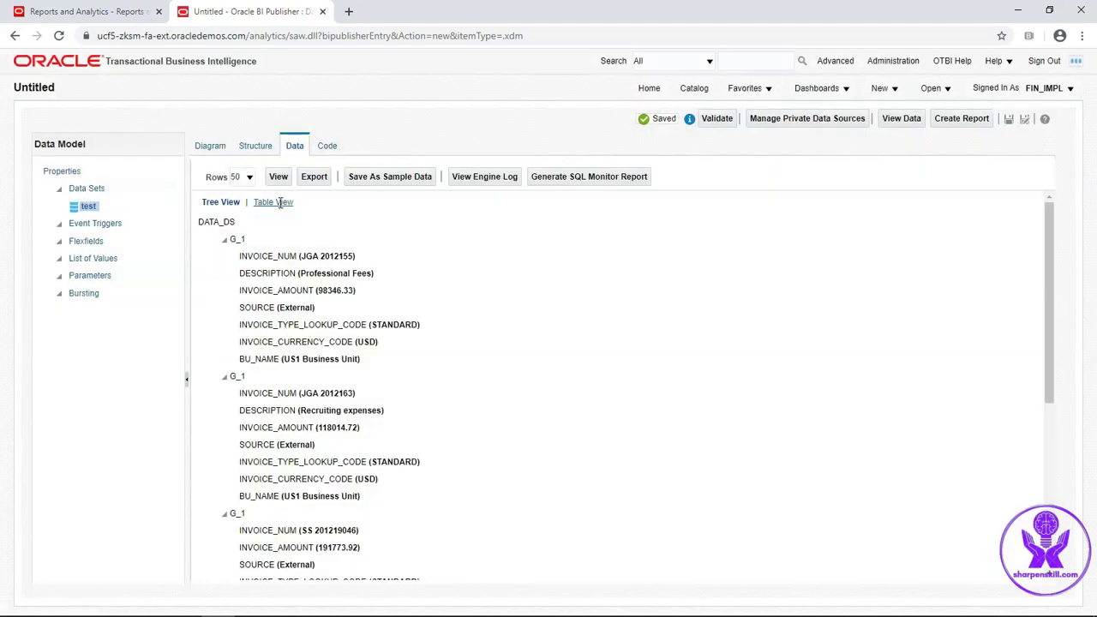
{"action": "left_click", "coordinate": [272, 202]}
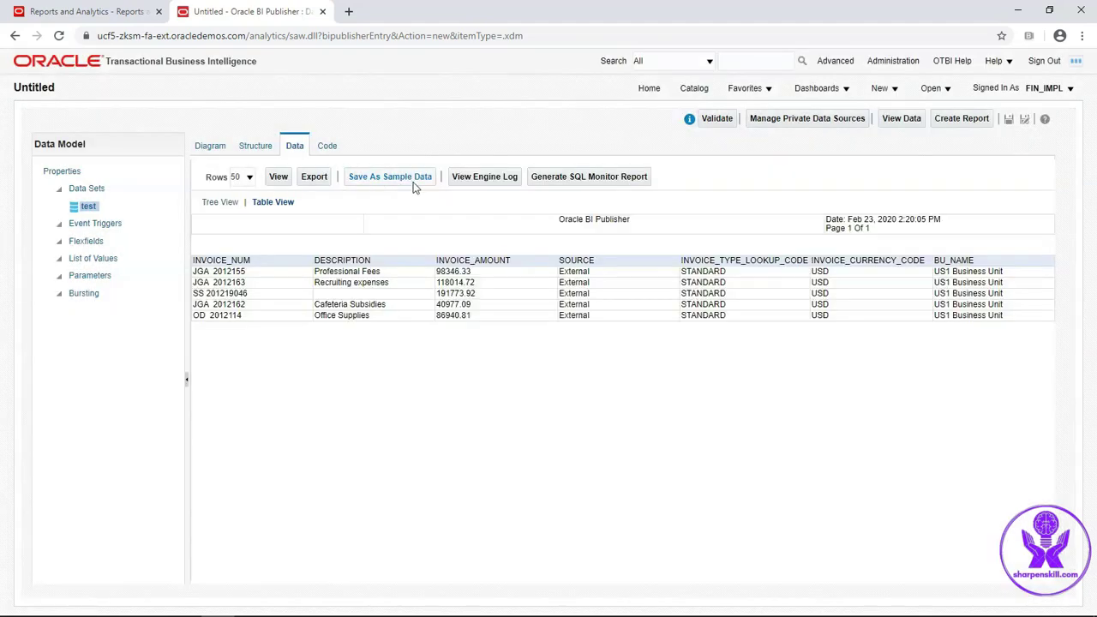
{"action": "left_click", "coordinate": [380, 182]}
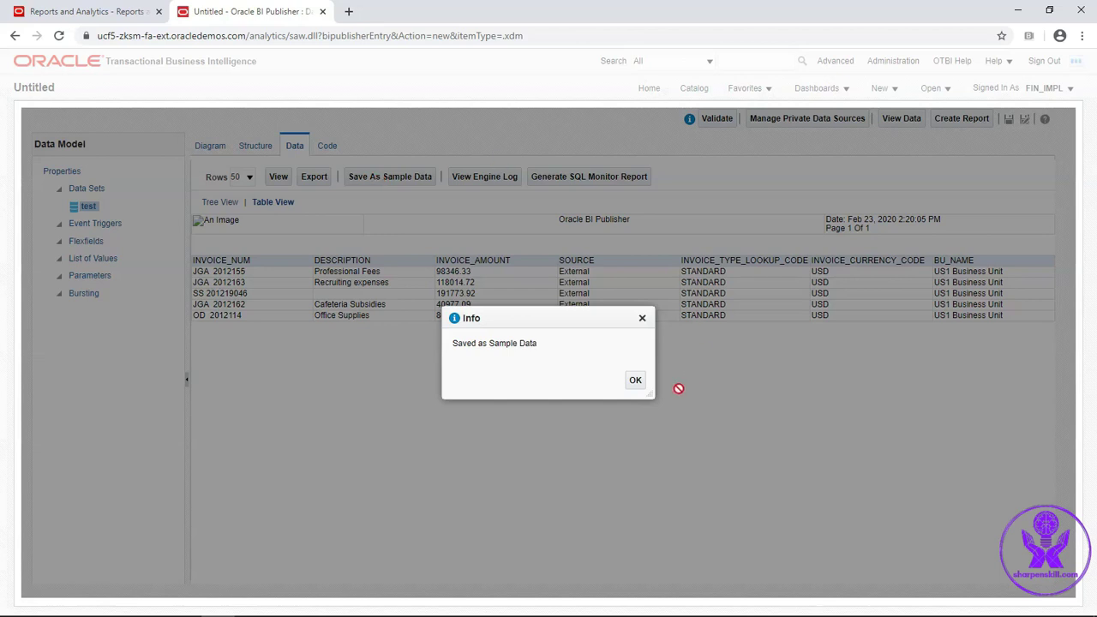
{"action": "left_click", "coordinate": [635, 381]}
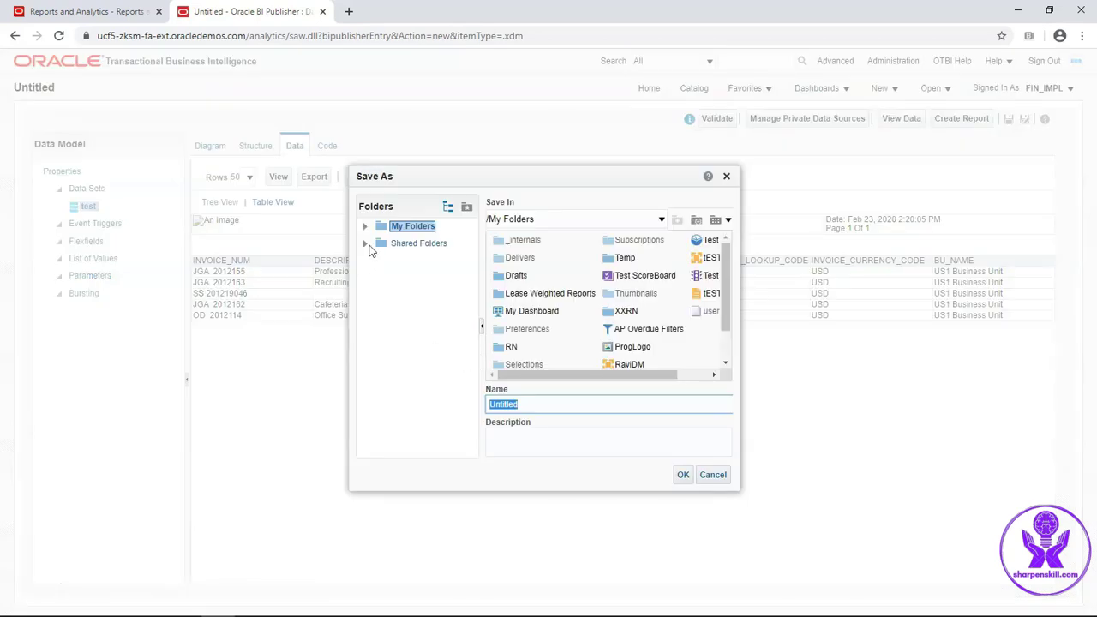
Save the data model as apInvoiceDM in the training folder under Shared Folders > Custom > Financials
{"action": "left_click", "coordinate": [365, 244]}
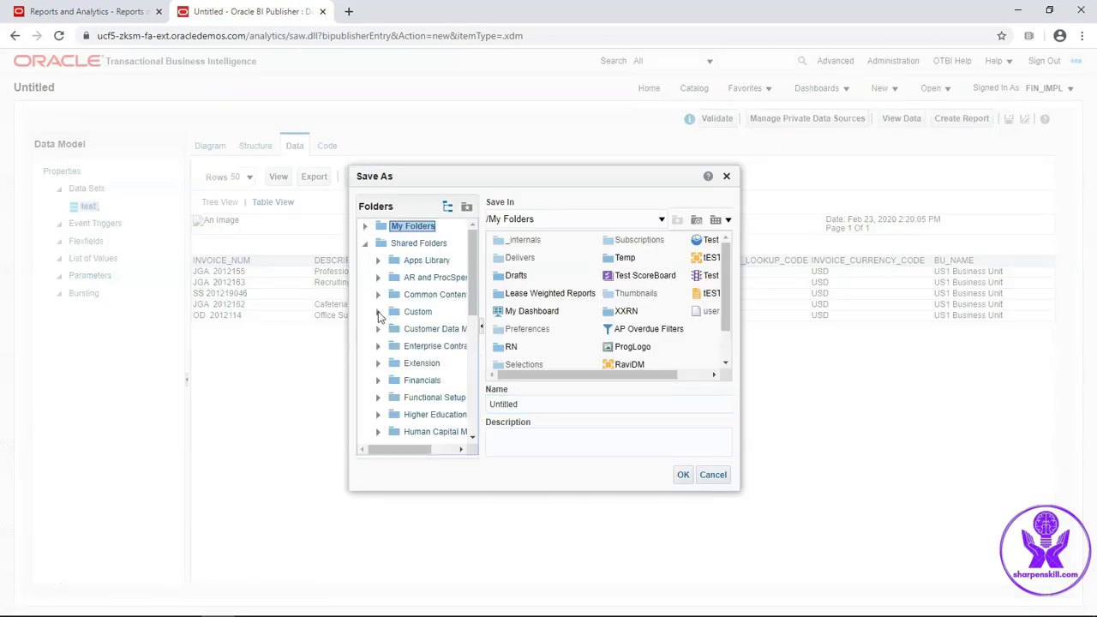
{"action": "left_click", "coordinate": [378, 311]}
{"action": "scroll", "coordinate": [391, 342], "scroll_direction": "down", "scroll_amount": 3}
{"action": "left_click", "coordinate": [391, 337]}
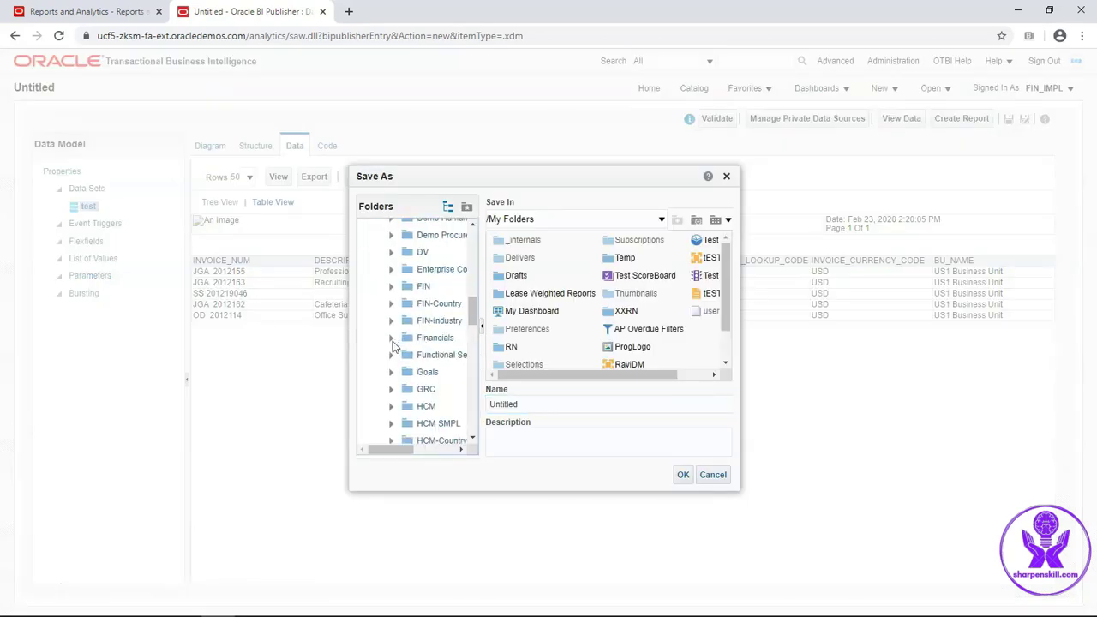
{"action": "left_click", "coordinate": [449, 323]}
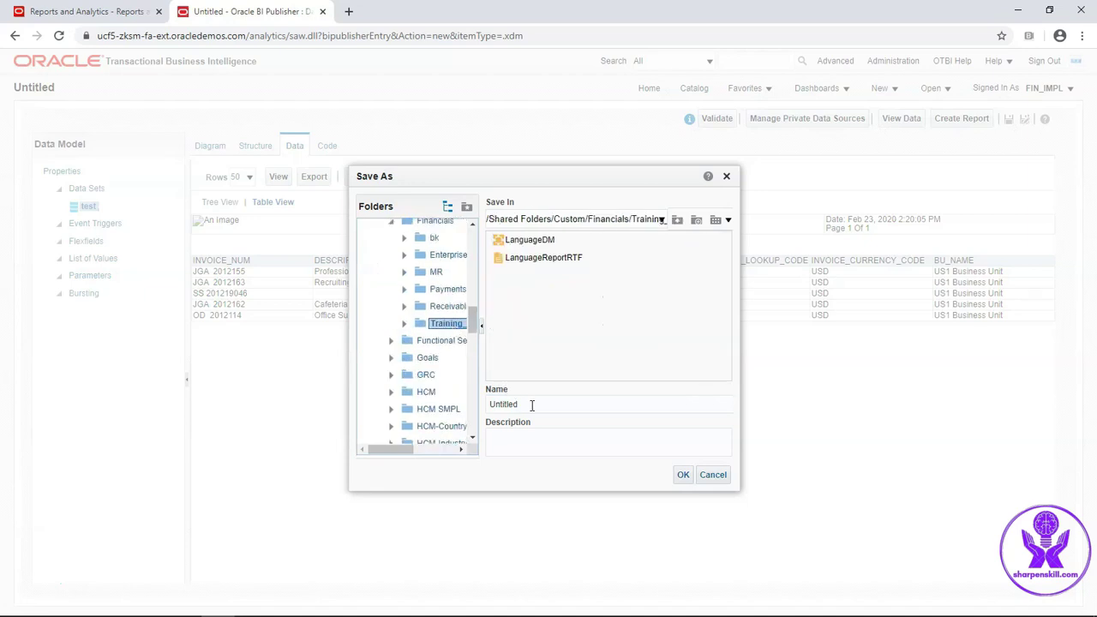
{"action": "left_click", "coordinate": [531, 406]}
{"action": "key", "text": "BackSpace"}
{"action": "key", "text": "BackSpace"}
{"action": "key", "text": "BackSpace"}
{"action": "key", "text": "BackSpace"}
{"action": "key", "text": "BackSpace"}
{"action": "key", "text": "BackSpace"}
{"action": "key", "text": "BackSpace"}
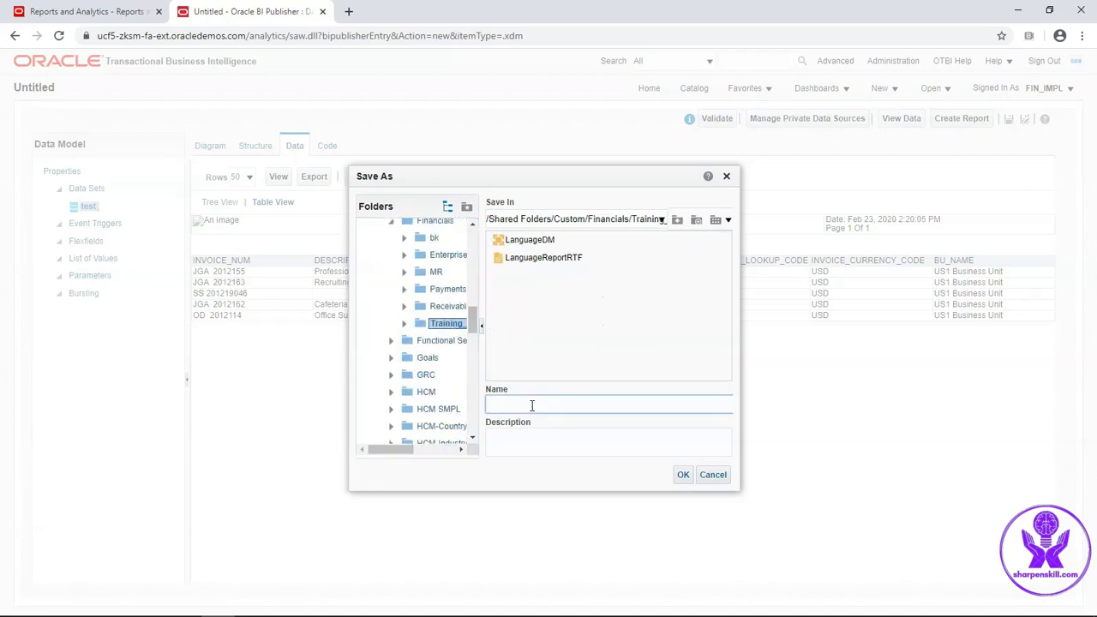
{"action": "type", "text": "apInvoiceDM"}
{"action": "left_click", "coordinate": [683, 475]}
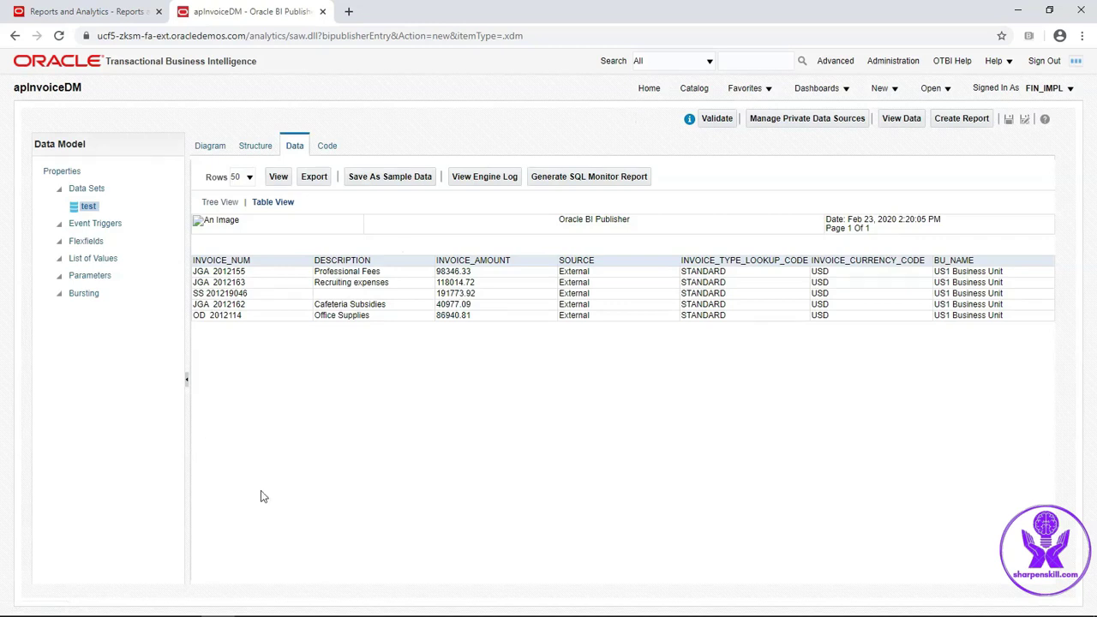
{"action": "left_click", "coordinate": [151, 611]}
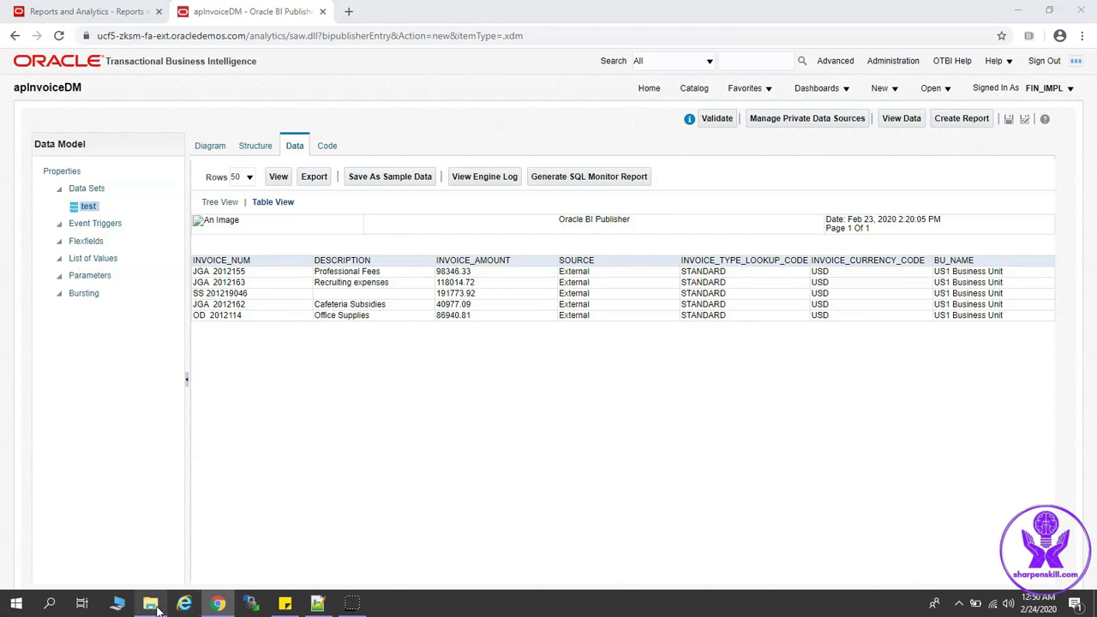
Open the Excel template workbook and save it as ap_inv_template.xls in Excel 97-2003 format
{"action": "double_click", "coordinate": [141, 152]}
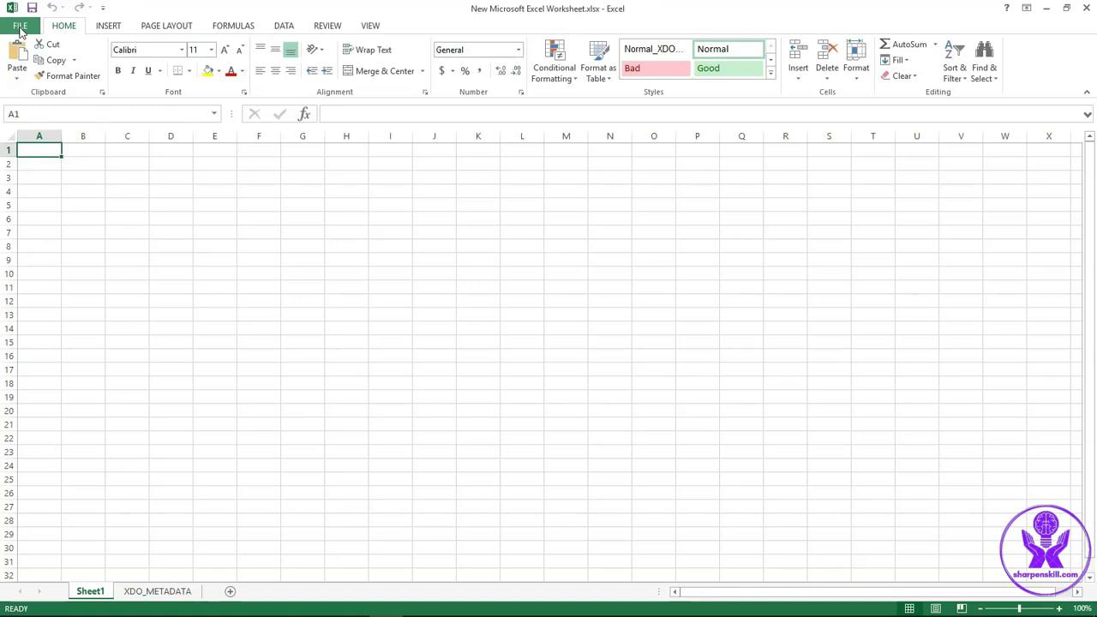
{"action": "left_click", "coordinate": [21, 26]}
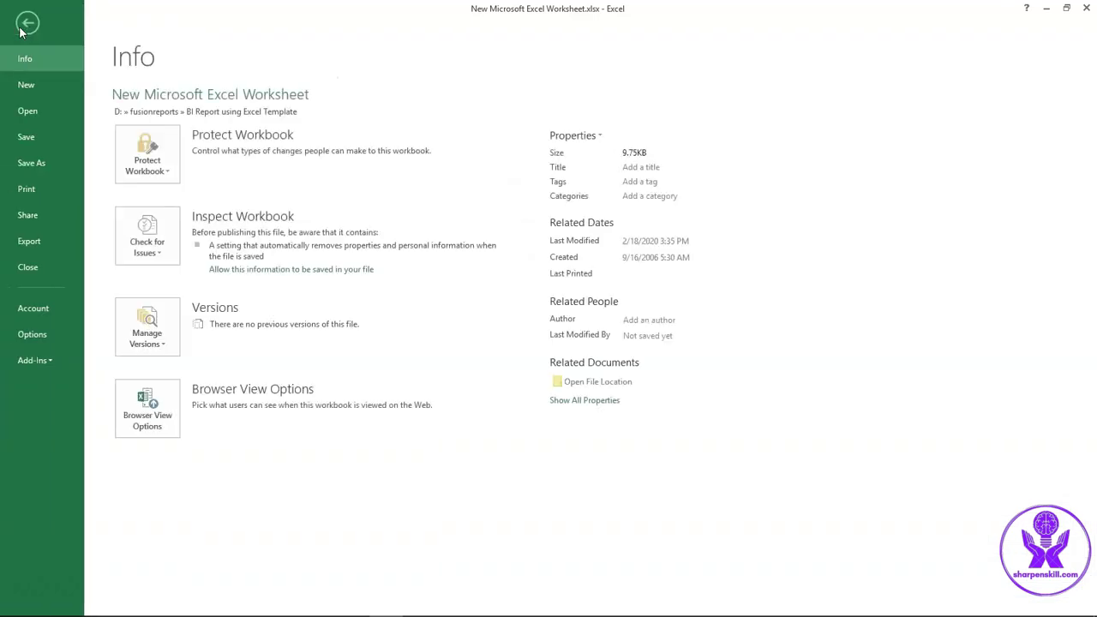
{"action": "left_click", "coordinate": [29, 164]}
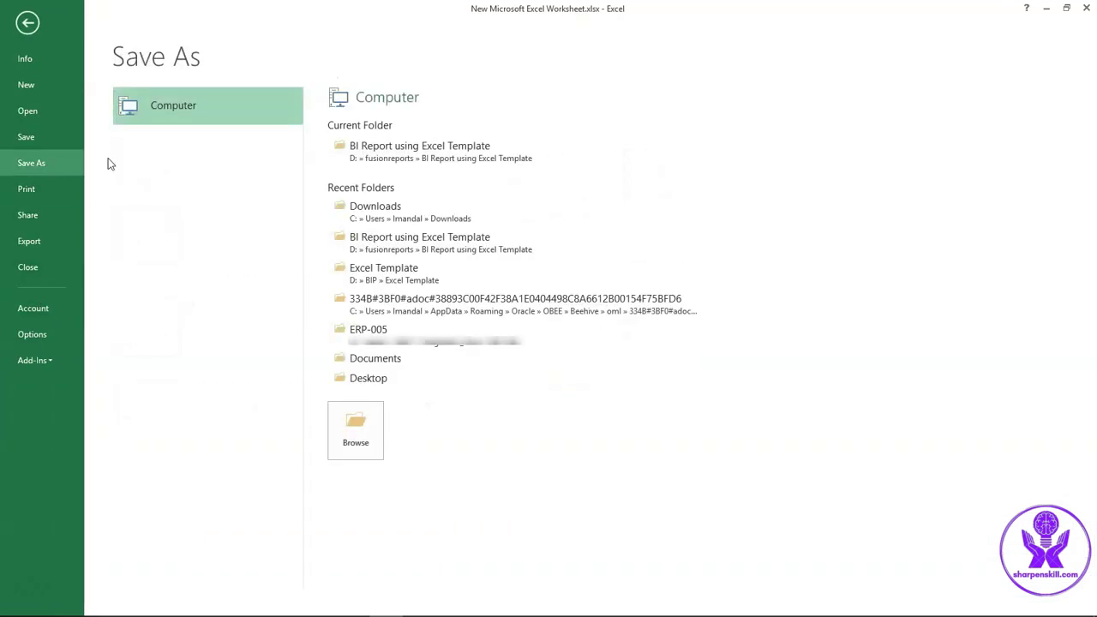
{"action": "left_click", "coordinate": [360, 435]}
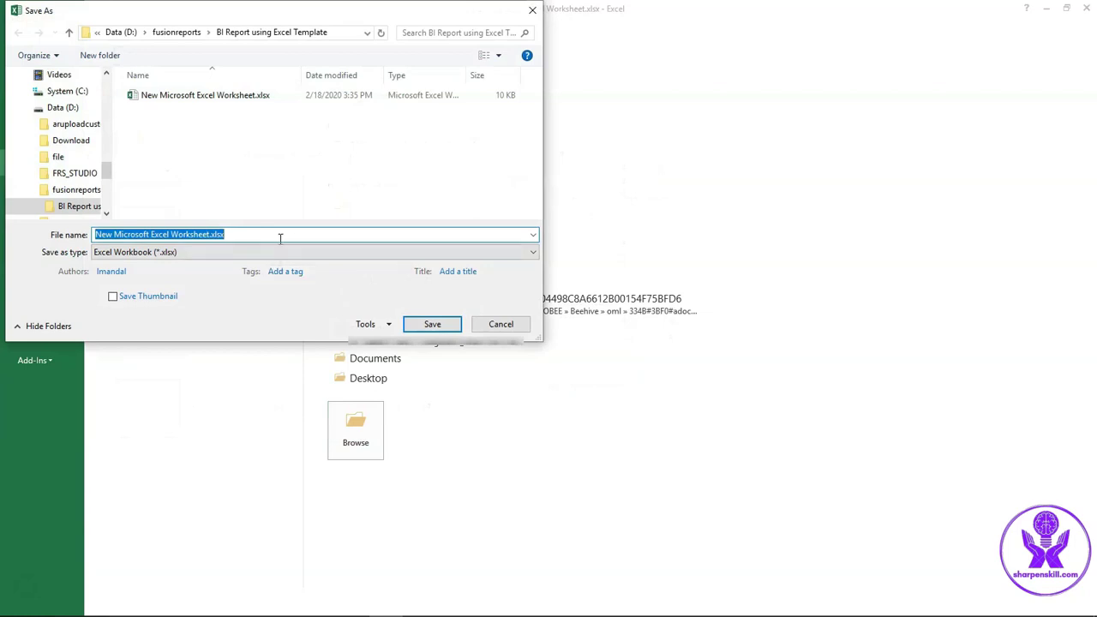
{"action": "left_click", "coordinate": [287, 257]}
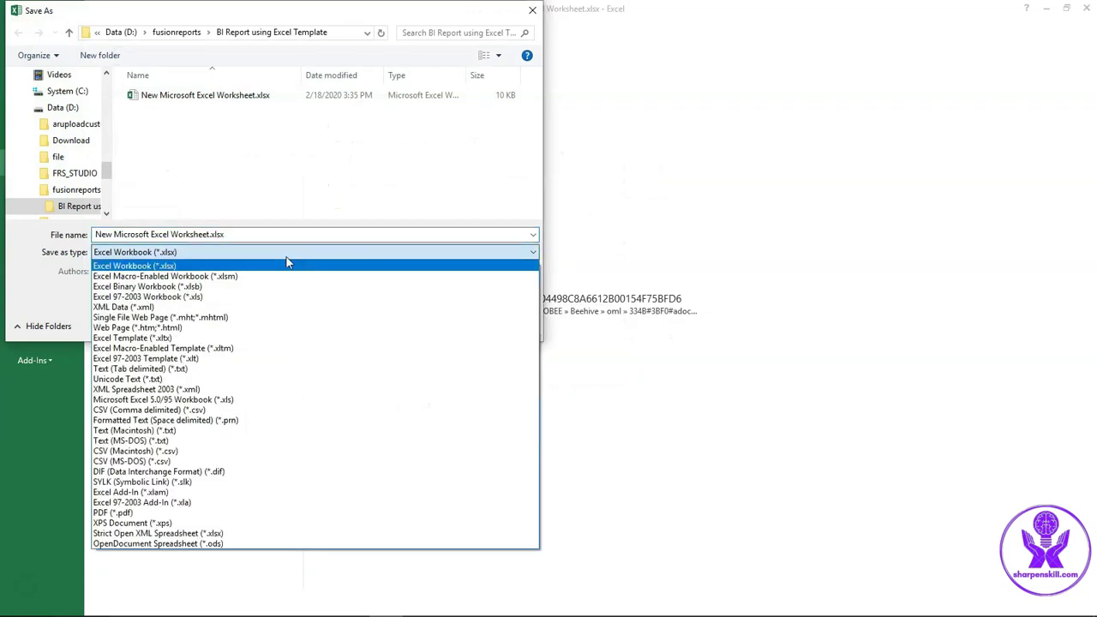
{"action": "left_click", "coordinate": [207, 300]}
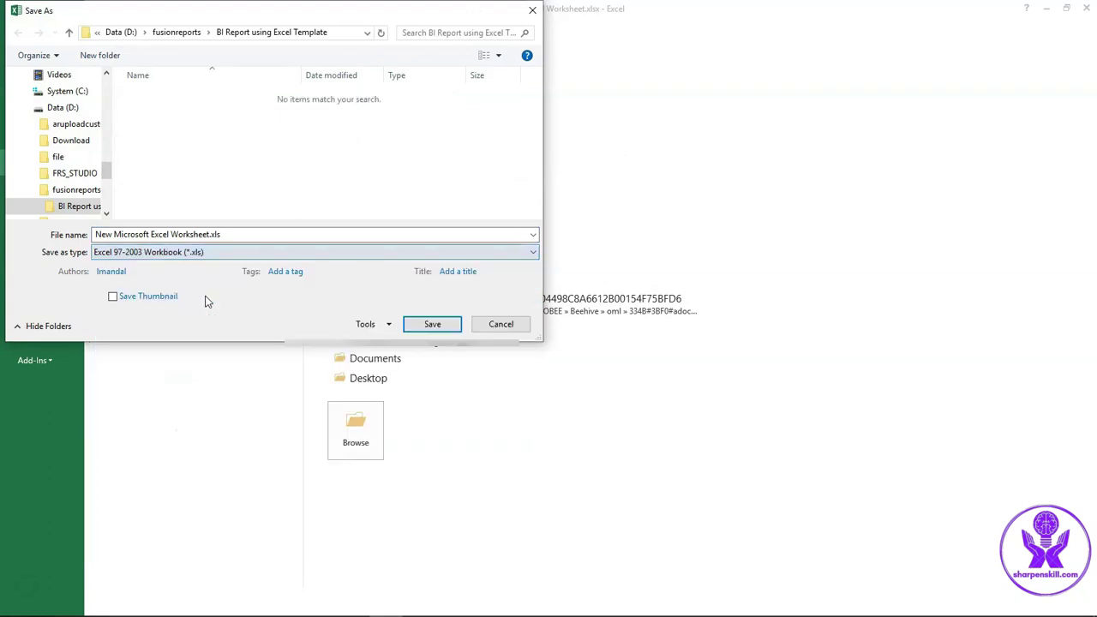
{"action": "left_click", "coordinate": [245, 234]}
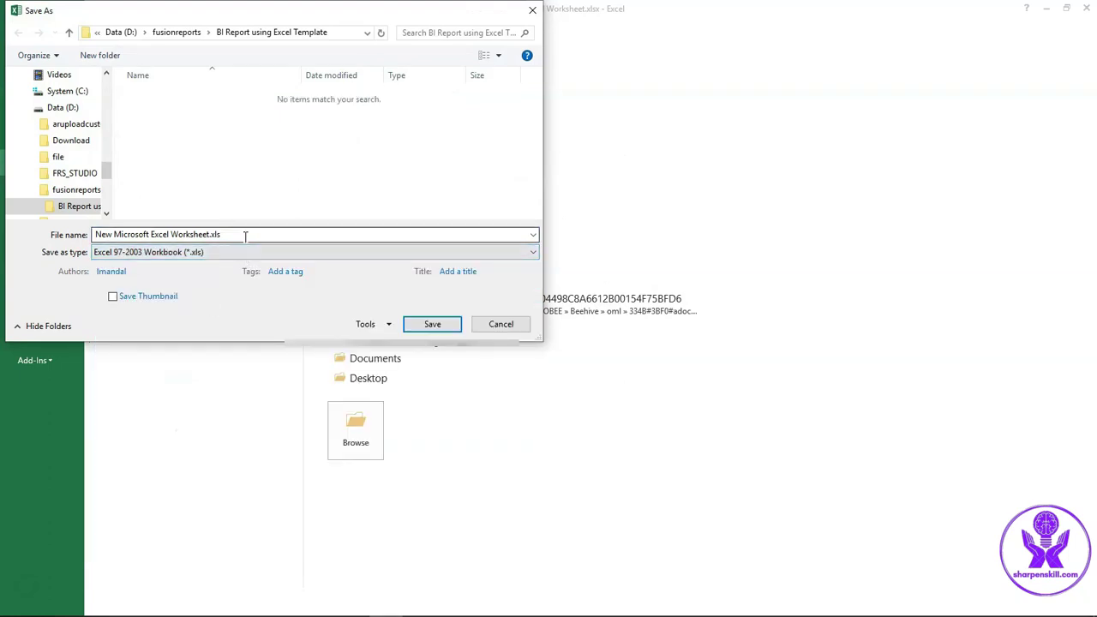
{"action": "key", "text": "ctrl+a"}
{"action": "type", "text": "ap"}
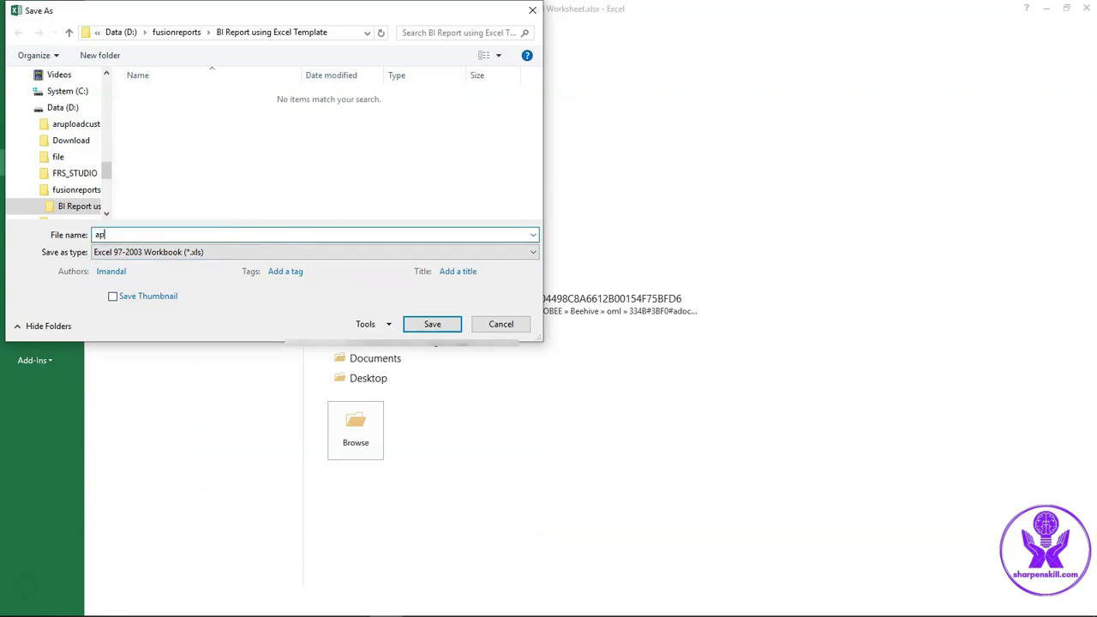
{"action": "type", "text": "_inv_template"}
{"action": "left_click", "coordinate": [439, 328]}
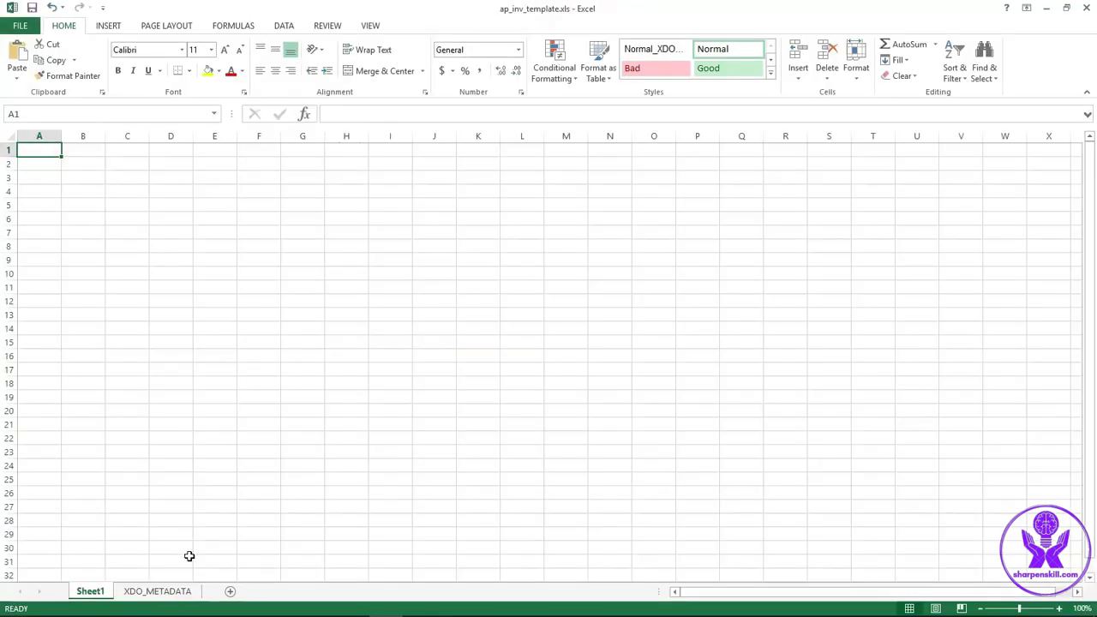
{"action": "left_click", "coordinate": [158, 593]}
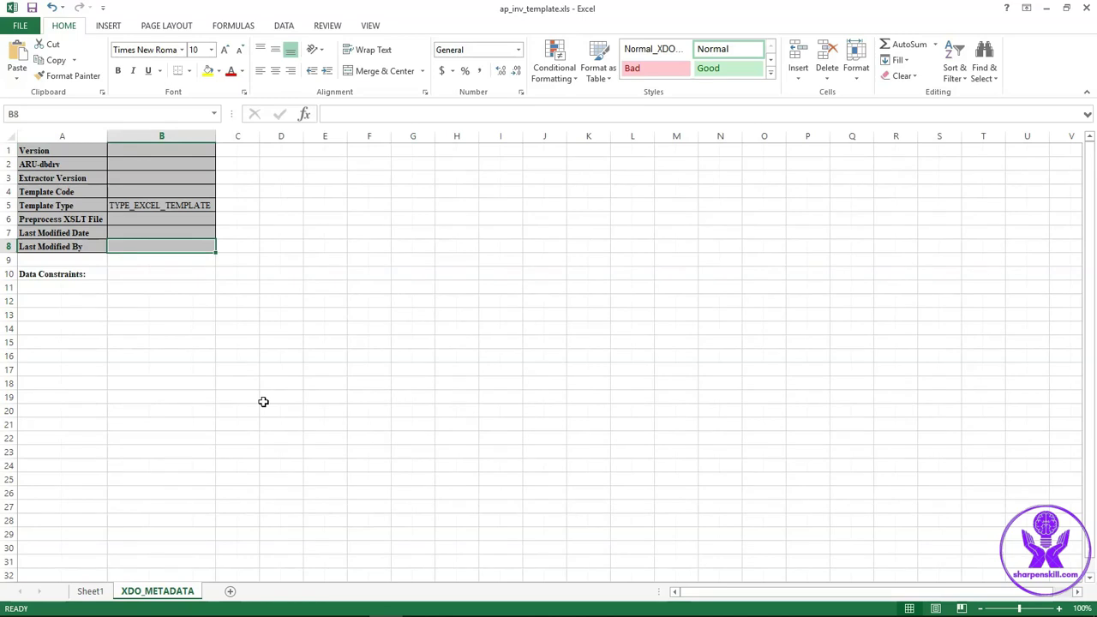
Enter row-1 headers Invoice Number, Description, Source, Invoice Amount, Currency, Business Unit on Sheet1
{"action": "left_click", "coordinate": [89, 593]}
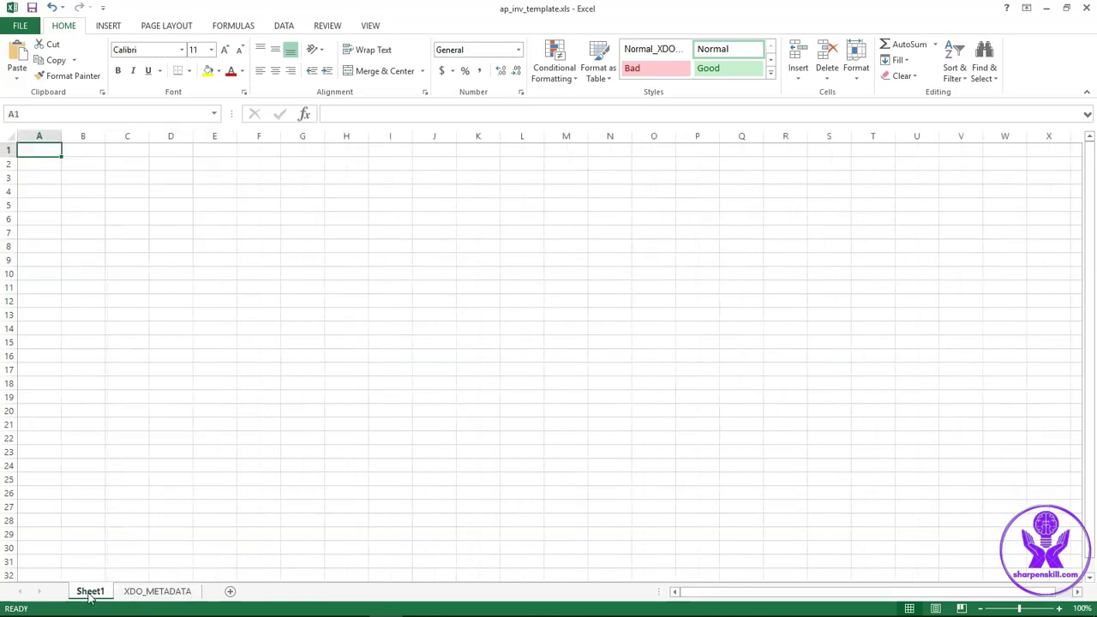
{"action": "type", "text": "Invoice Number"}
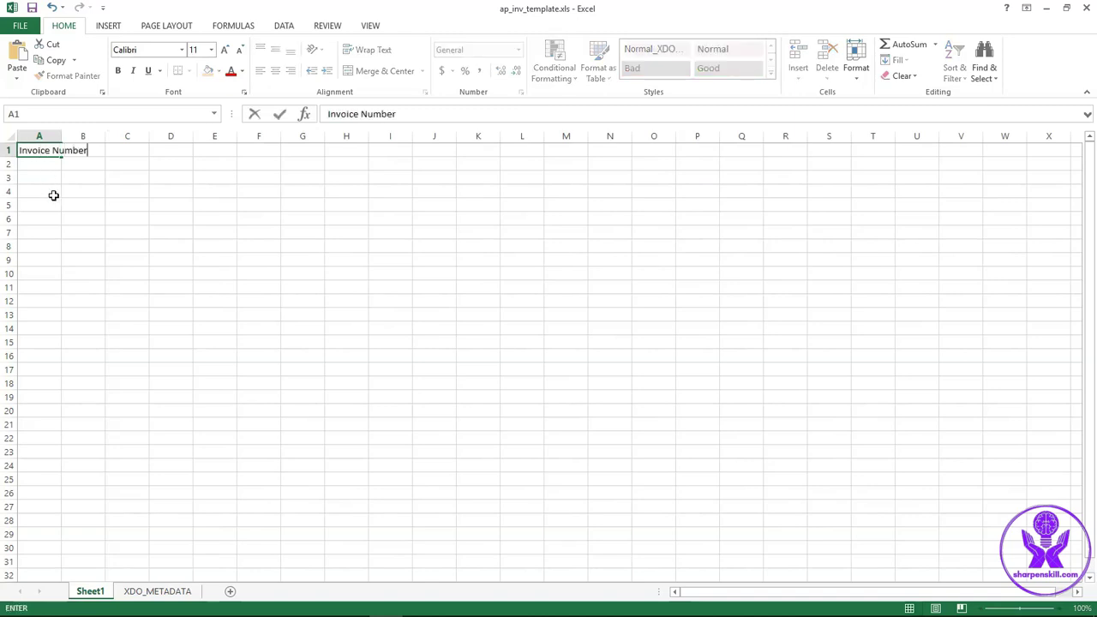
{"action": "key", "text": "Tab"}
{"action": "type", "text": "De"}
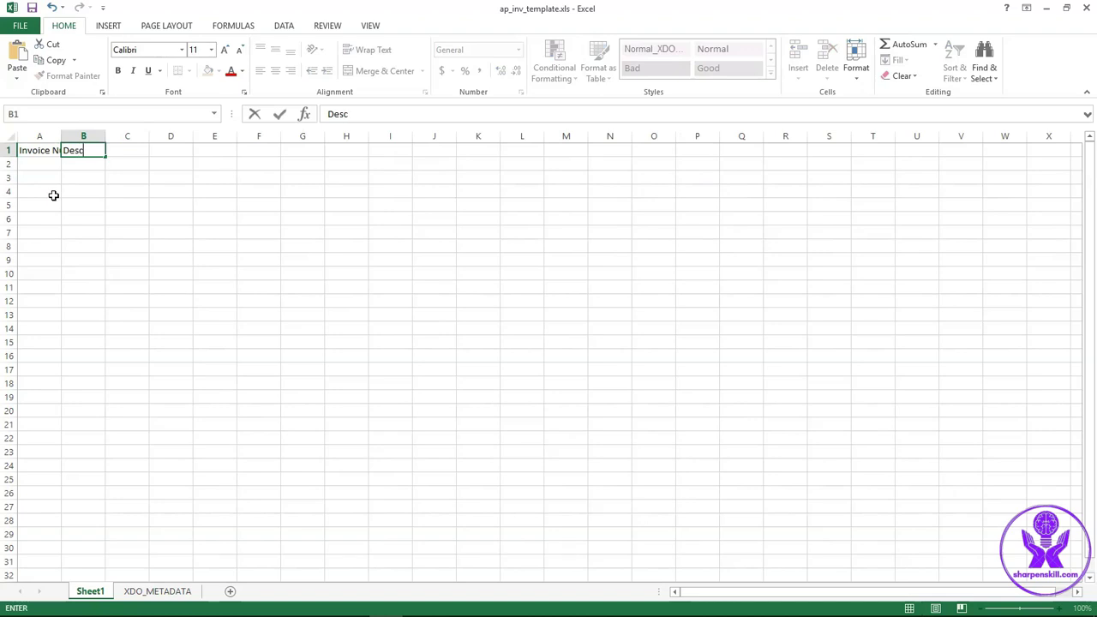
{"action": "type", "text": "ription"}
{"action": "key", "text": "Tab"}
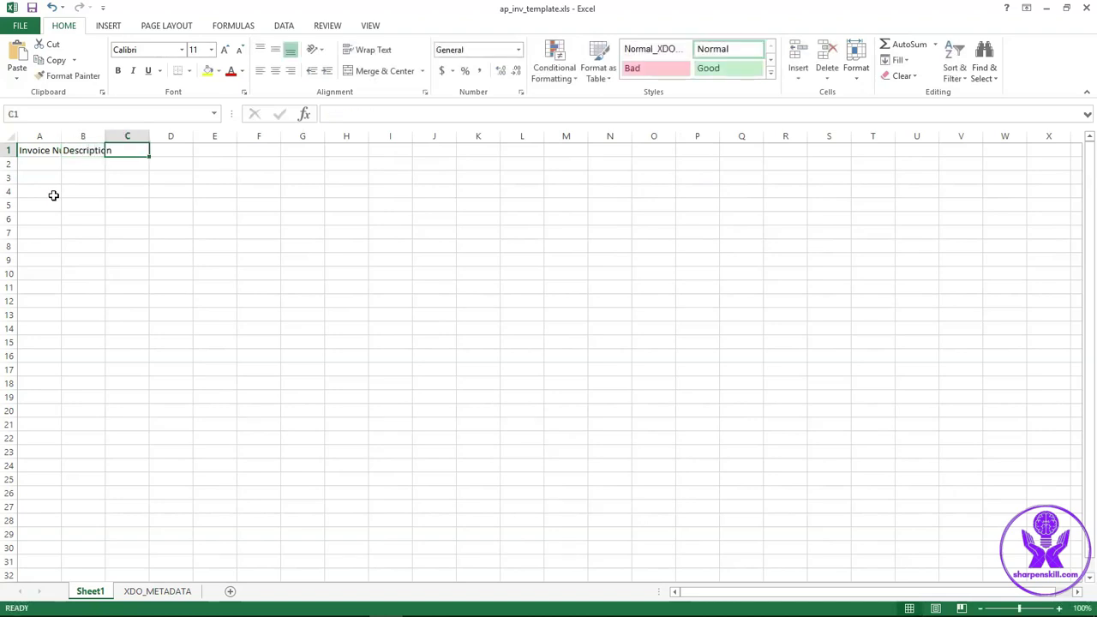
{"action": "type", "text": "Sou"}
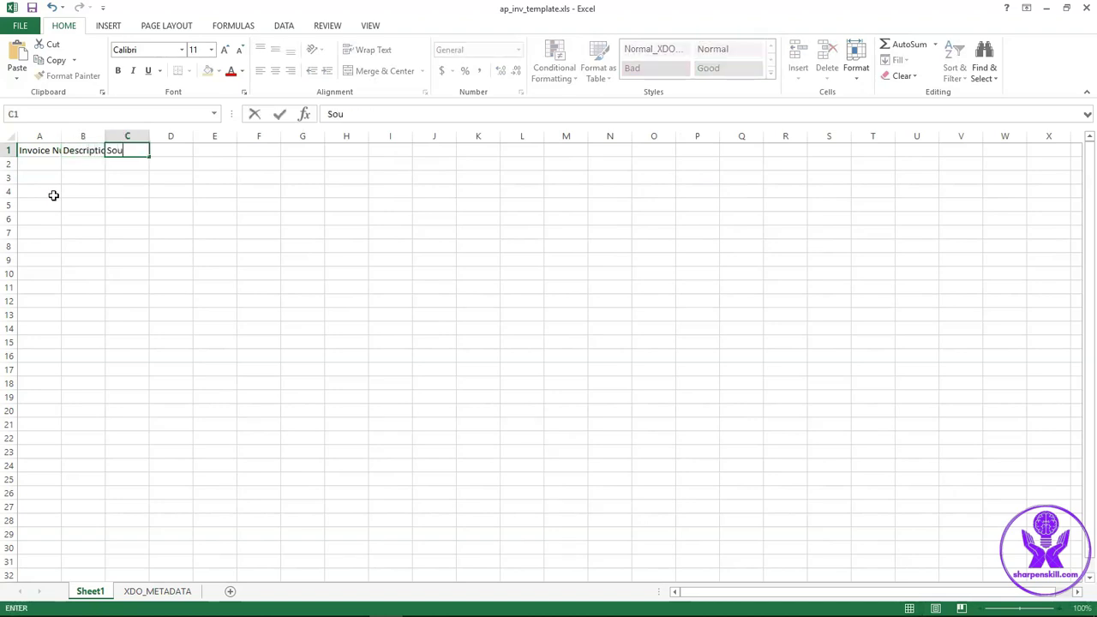
{"action": "type", "text": "rce"}
{"action": "key", "text": "Tab"}
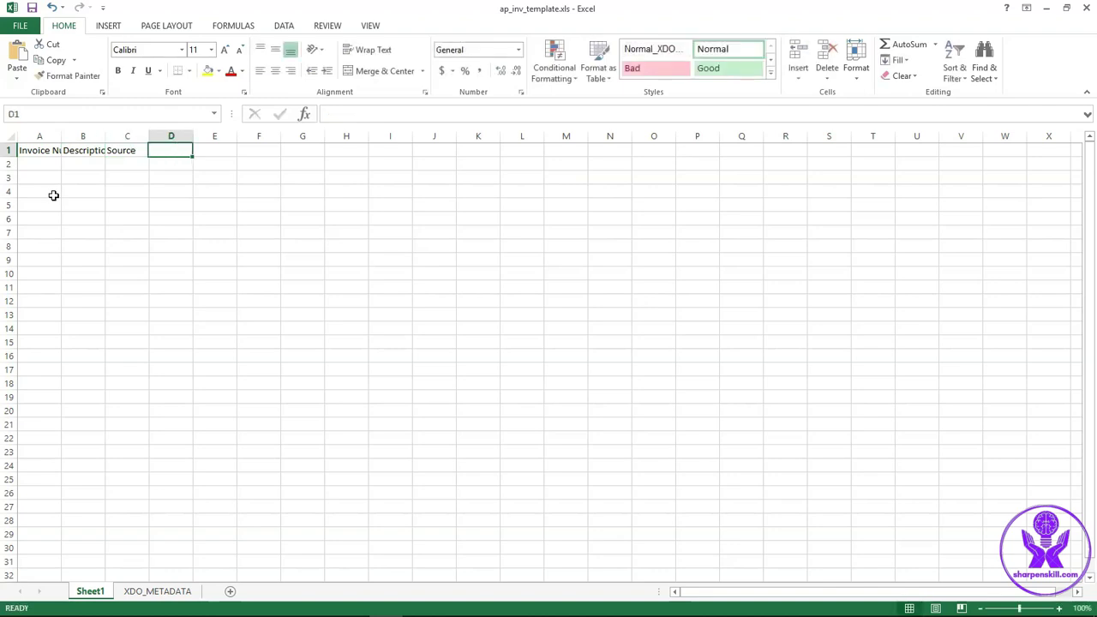
{"action": "type", "text": "Invoice "}
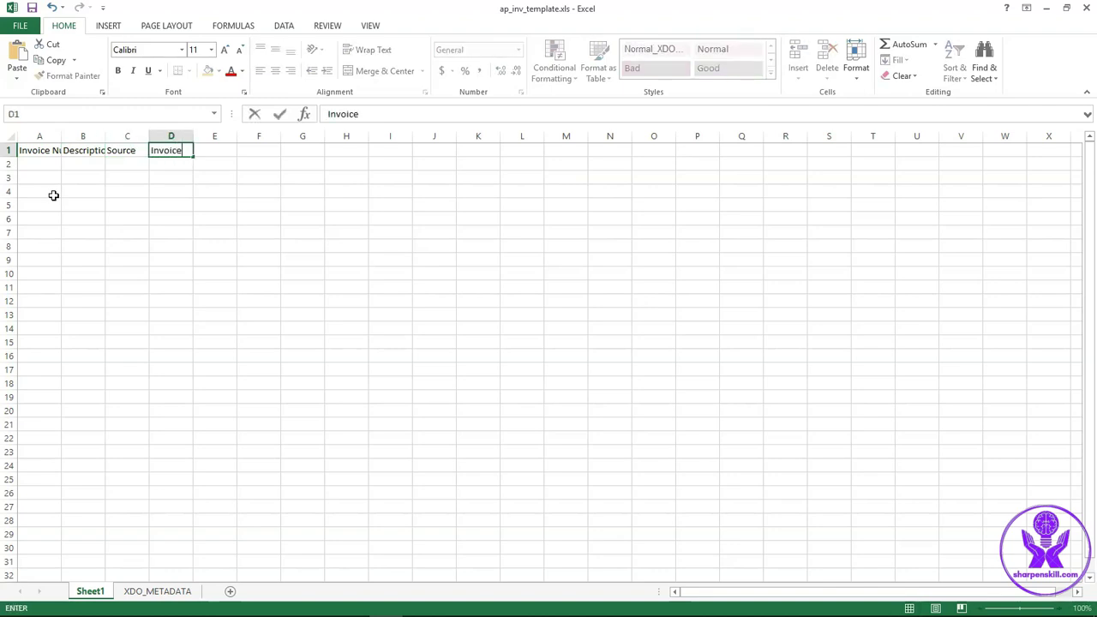
{"action": "type", "text": "Amount"}
{"action": "key", "text": "Tab"}
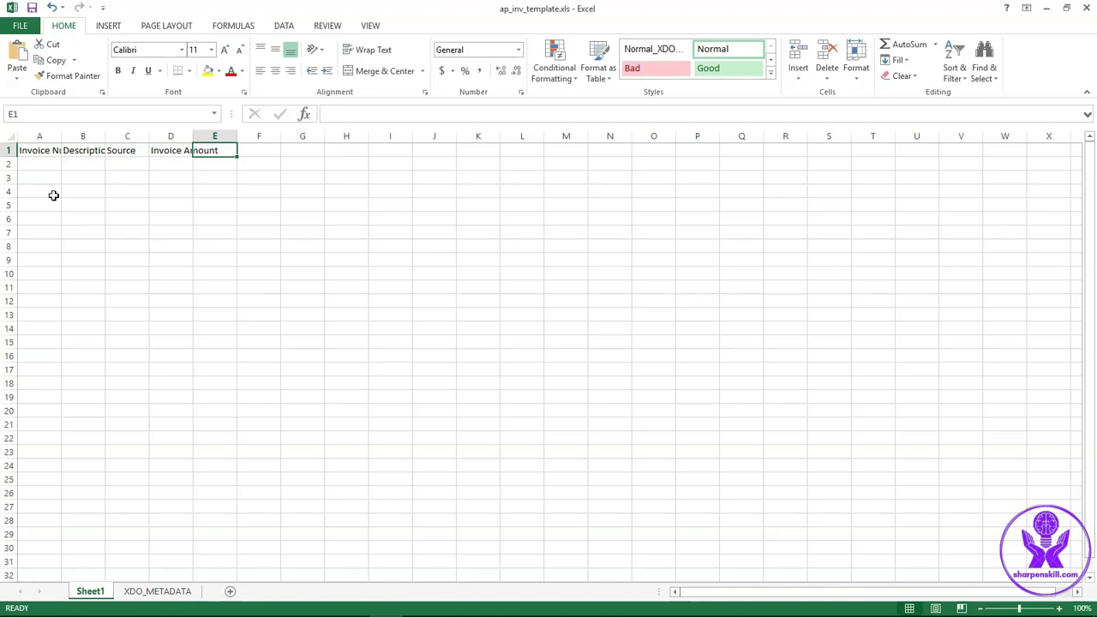
{"action": "type", "text": "Currency"}
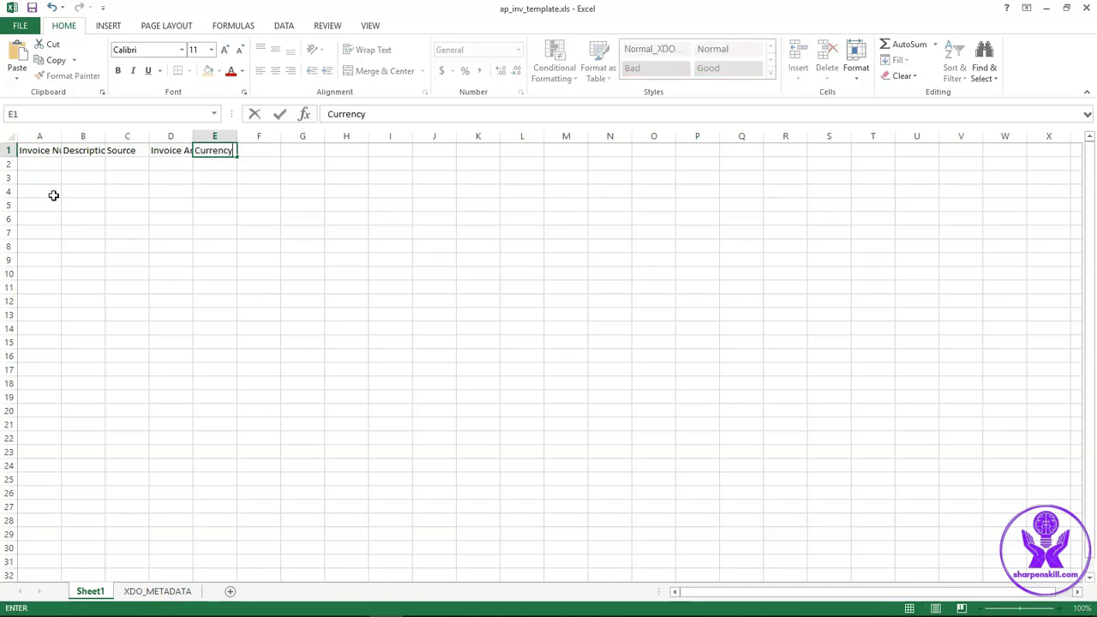
{"action": "key", "text": "Tab"}
{"action": "type", "text": "Busi"}
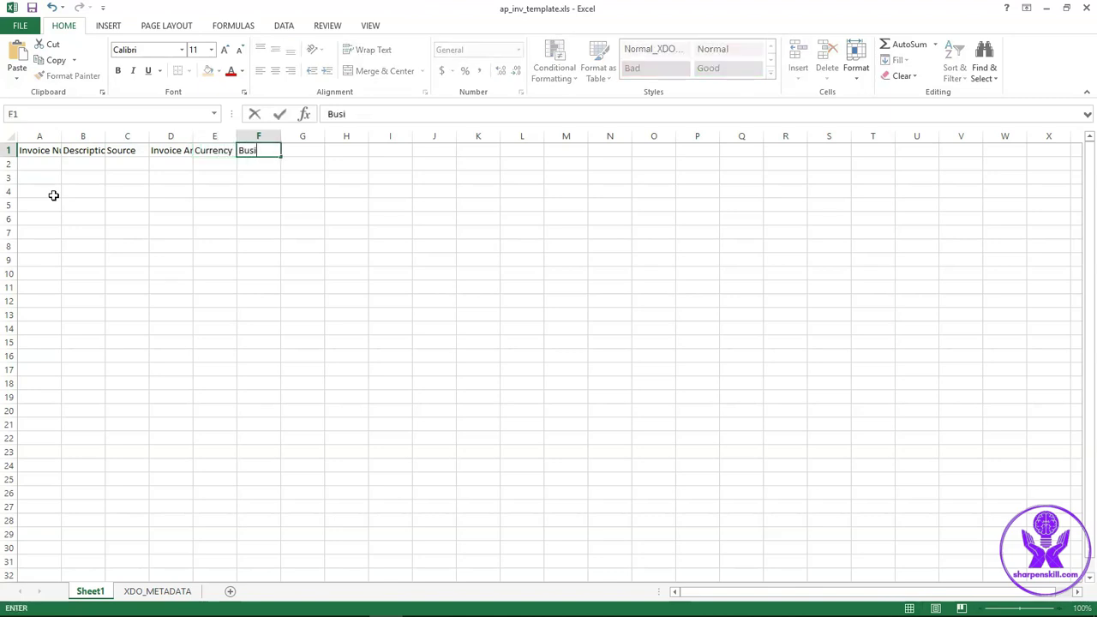
{"action": "type", "text": "ness Unit"}
AutoFit every column of Sheet1 to its header width
{"action": "left_click", "coordinate": [10, 136]}
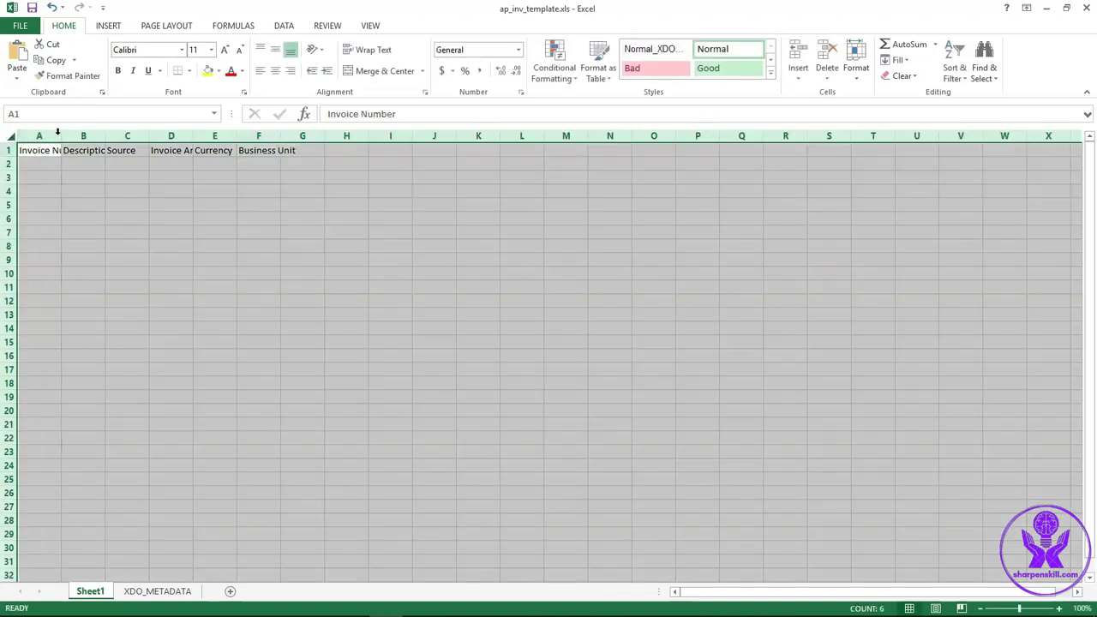
{"action": "double_click", "coordinate": [62, 135]}
{"action": "left_click", "coordinate": [179, 230]}
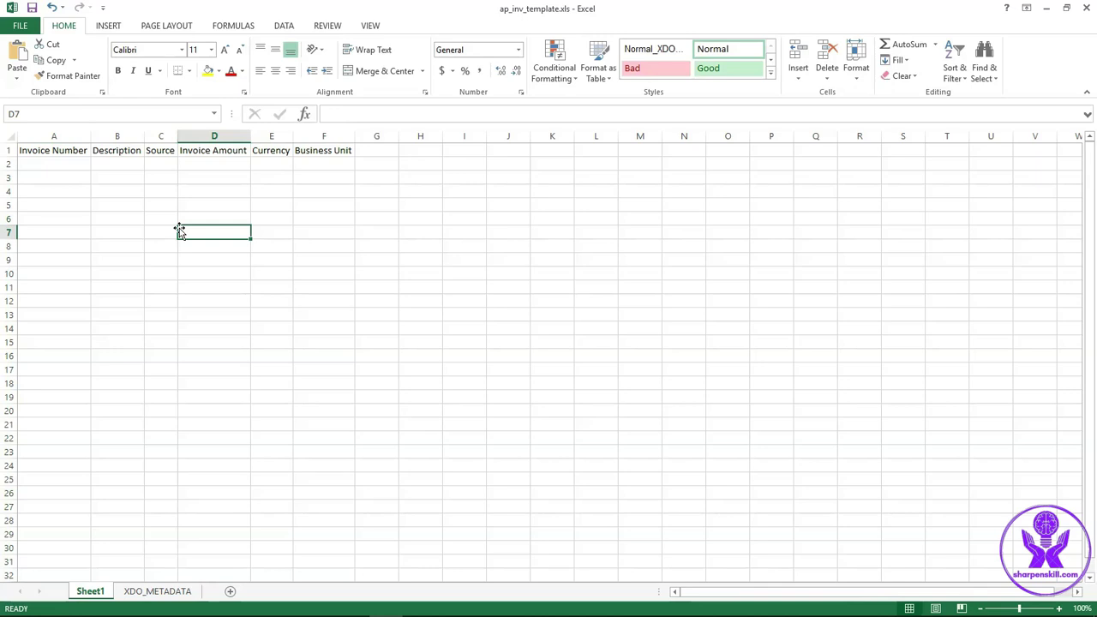
Look up the XDO_?INVOICE_NUM? tag and its INVOICE_NUM field name in the Notepad++ notes
{"action": "left_click", "coordinate": [86, 165]}
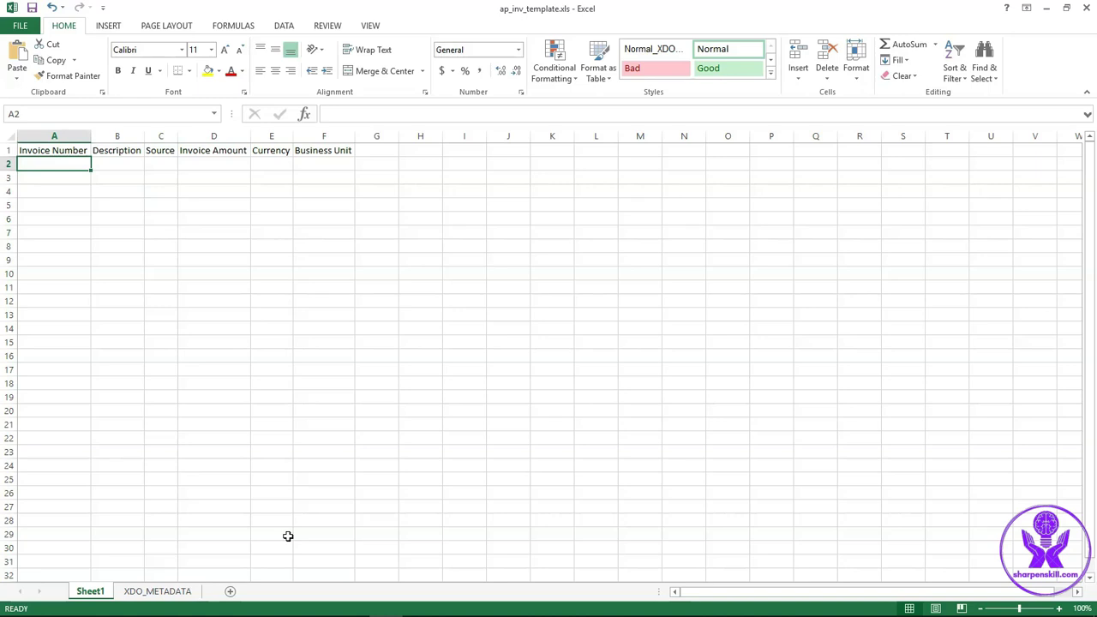
{"action": "left_click", "coordinate": [317, 604]}
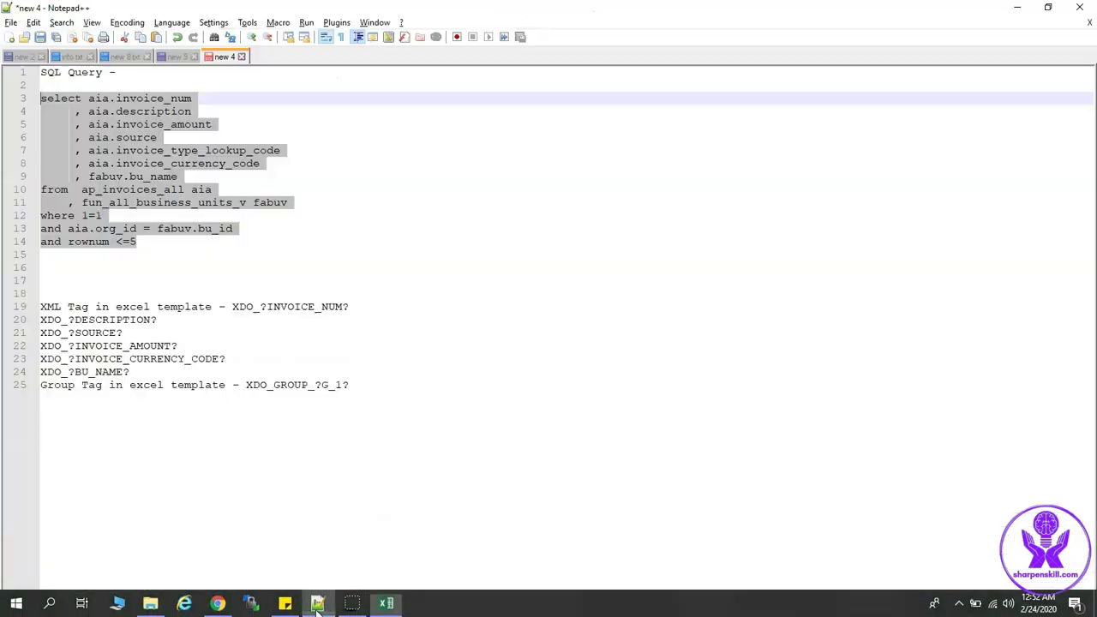
{"action": "left_click_drag", "start_coordinate": [351, 306], "coordinate": [231, 309]}
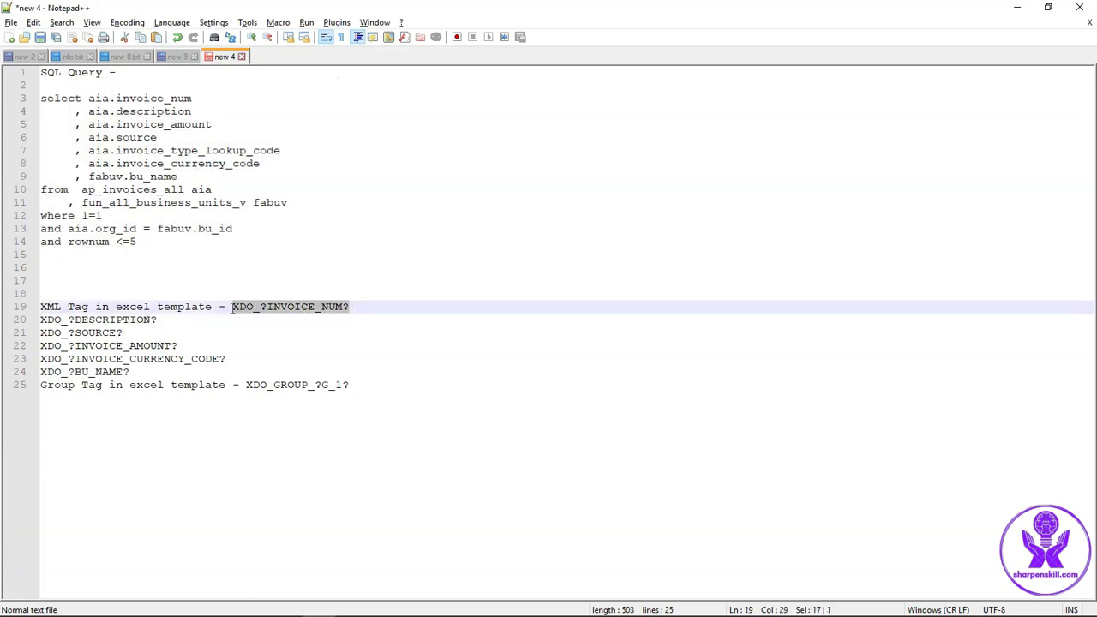
{"action": "double_click", "coordinate": [301, 312]}
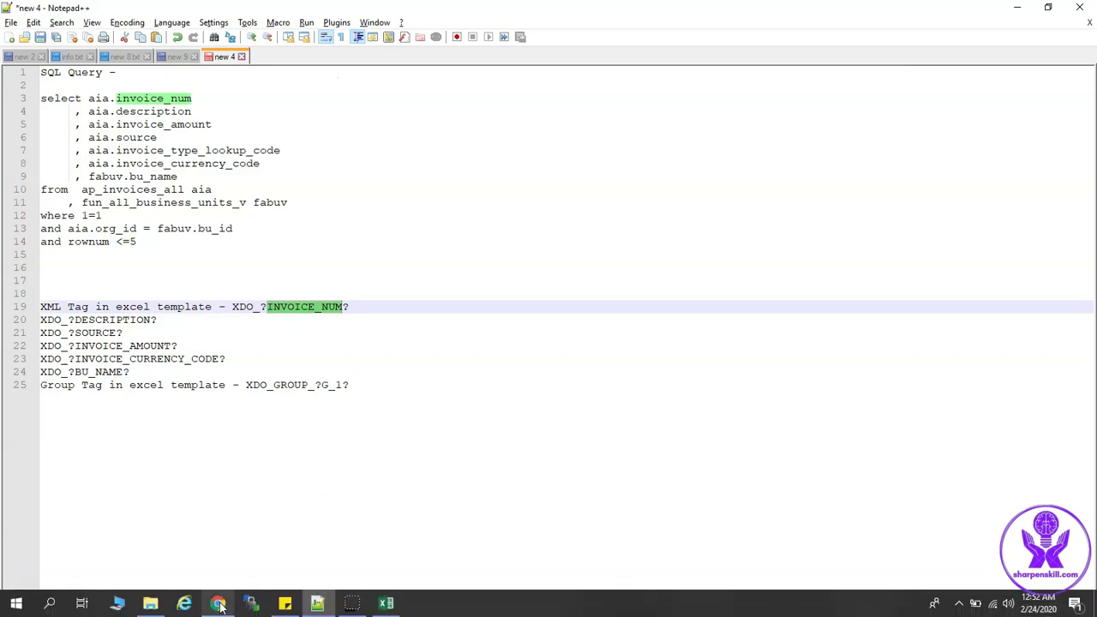
{"action": "left_click", "coordinate": [218, 603]}
Check the INVOICE_NUM and DESCRIPTION element names in the data model's XML code
{"action": "left_click", "coordinate": [329, 154]}
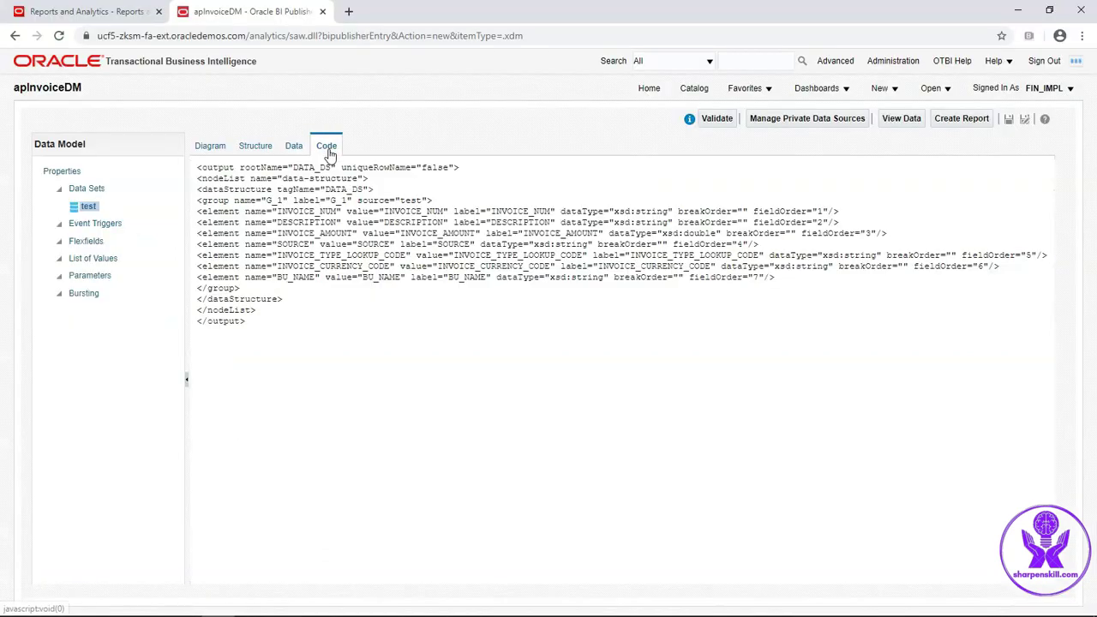
{"action": "double_click", "coordinate": [306, 211]}
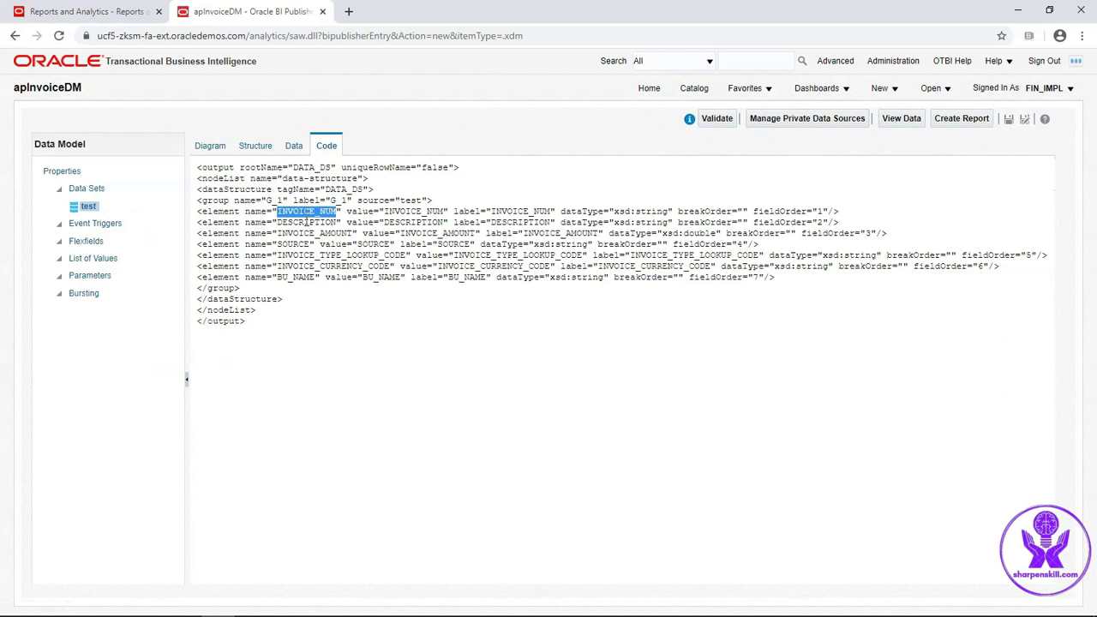
{"action": "double_click", "coordinate": [307, 222]}
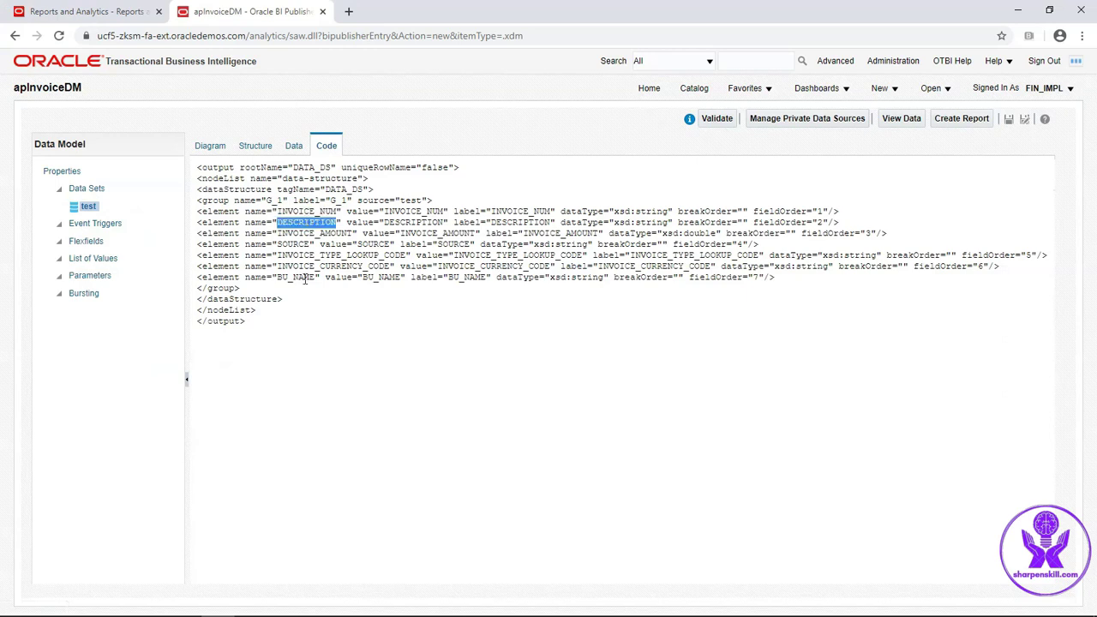
{"action": "key", "text": "alt+Tab"}
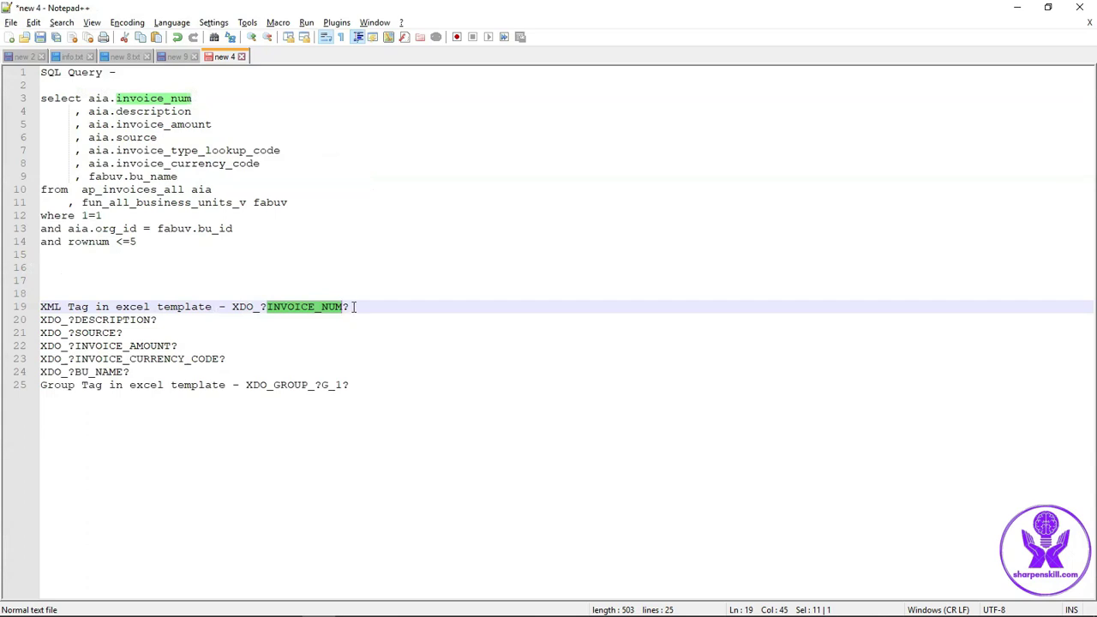
Copy the XDO_?INVOICE_NUM? tag from Notepad++ and paste it as cell A2's defined name
{"action": "left_click_drag", "start_coordinate": [349, 307], "coordinate": [233, 309]}
{"action": "key", "text": "ctrl+c"}
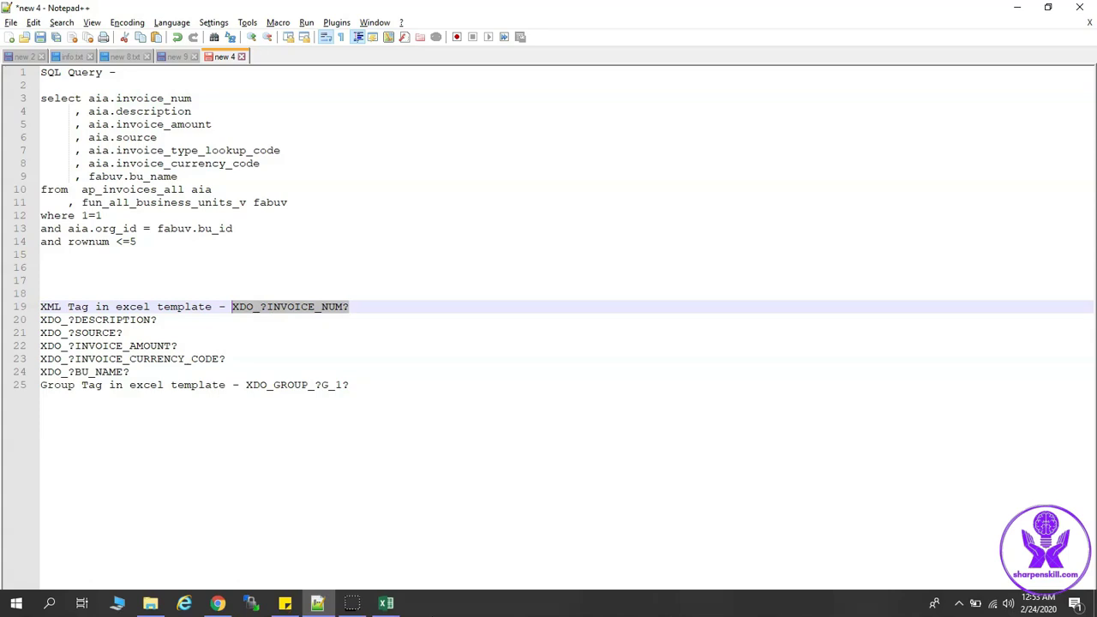
{"action": "left_click", "coordinate": [396, 605]}
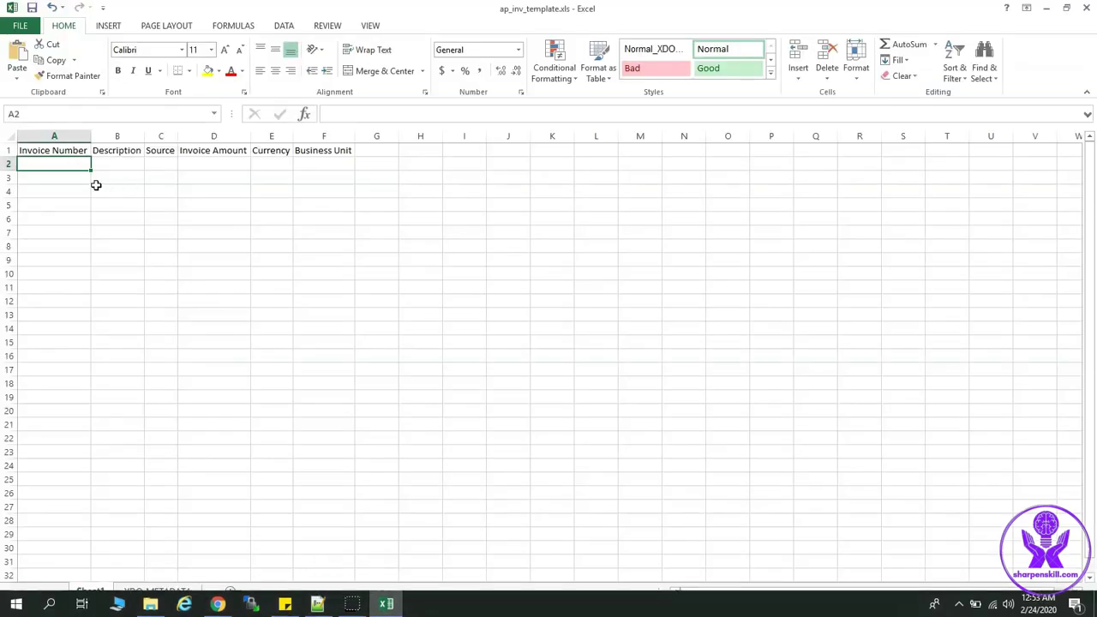
{"action": "left_click", "coordinate": [40, 114]}
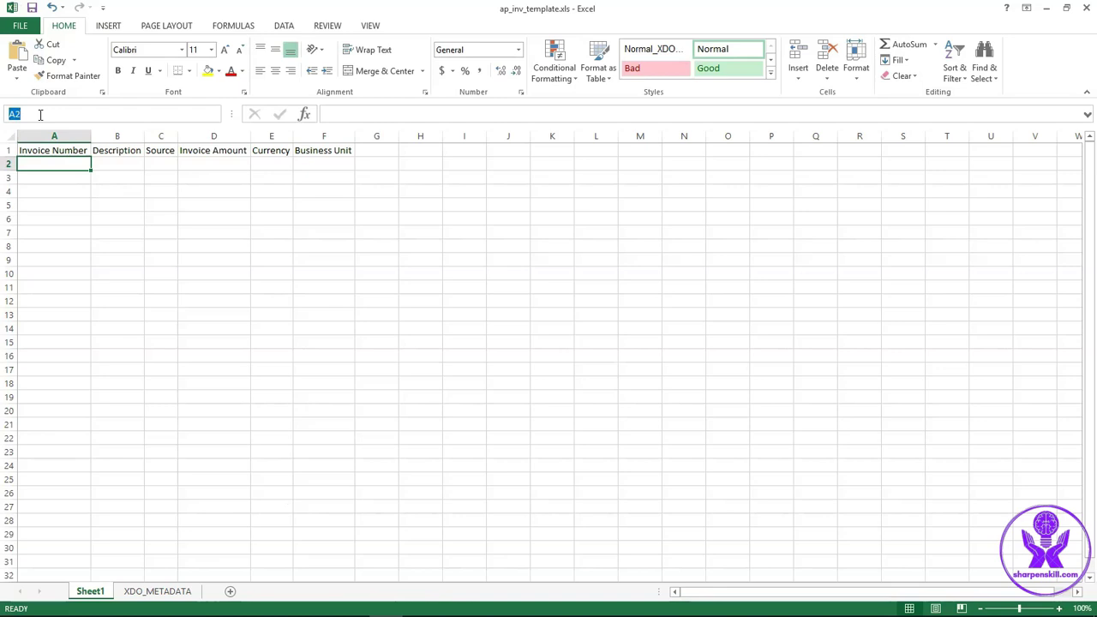
{"action": "key", "text": "ctrl+v"}
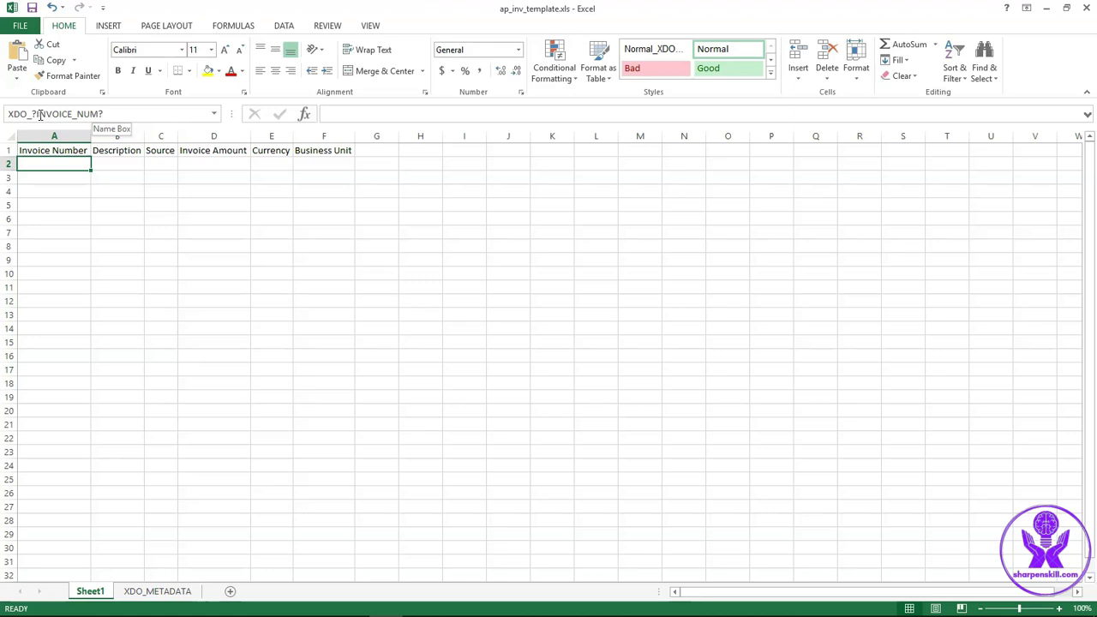
Select cell B2, then pick out the XDO_?DESCRIPTION? tag on line 20 of the notes
{"action": "left_click", "coordinate": [107, 162]}
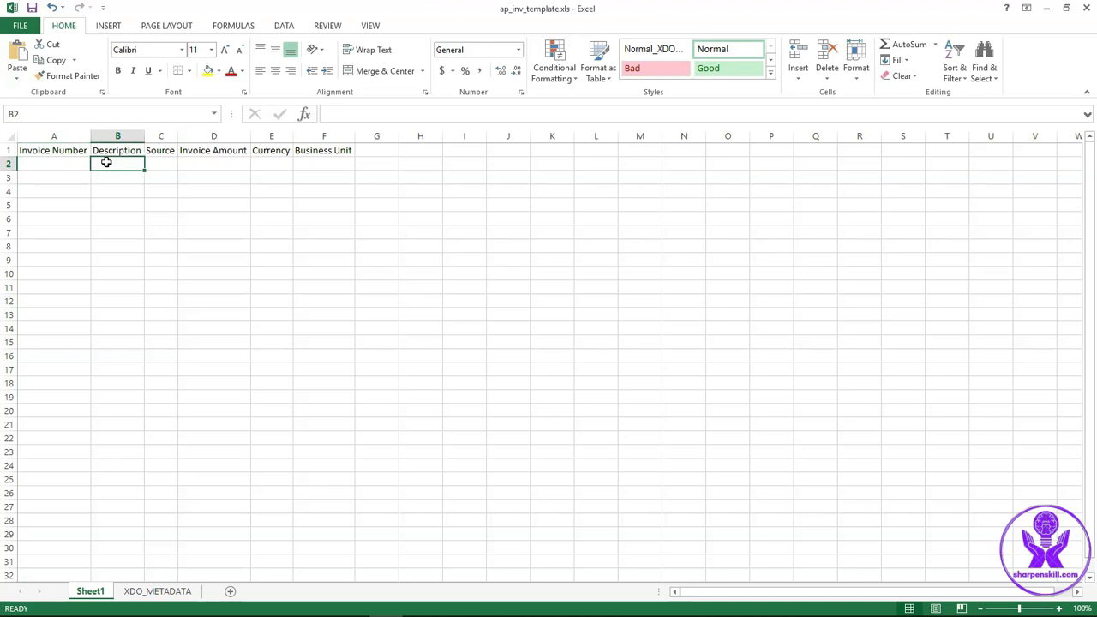
{"action": "left_click", "coordinate": [317, 604]}
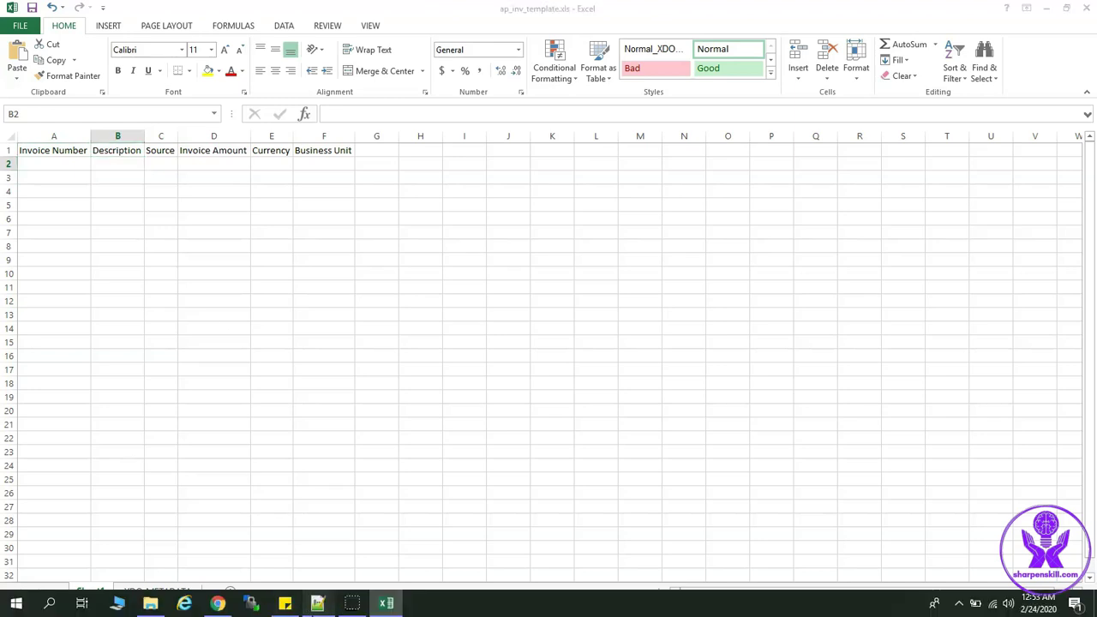
{"action": "left_click_drag", "start_coordinate": [157, 320], "coordinate": [41, 321]}
{"action": "key", "text": "ctrl+c"}
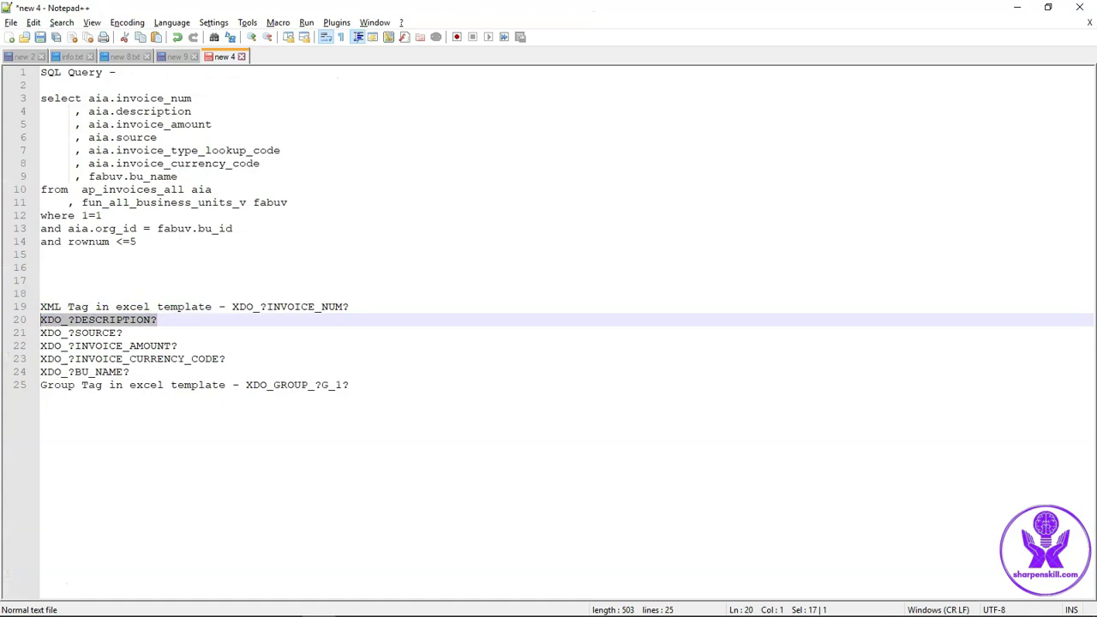
Name cell B2 XDO_?DESCRIPTION? in the Name Box
{"action": "left_click", "coordinate": [384, 605]}
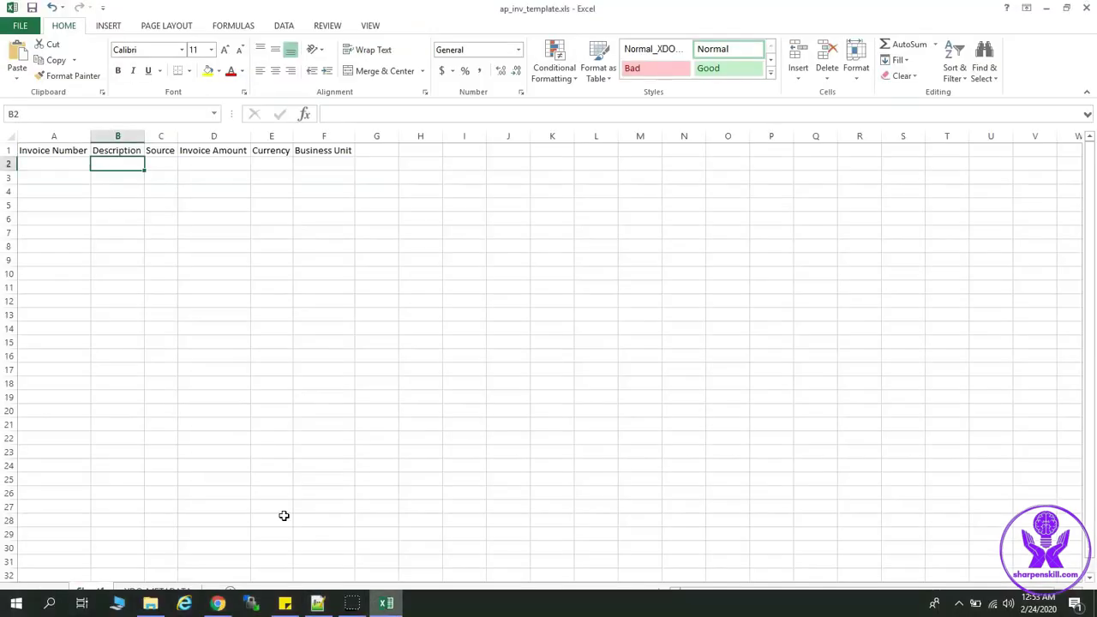
{"action": "left_click", "coordinate": [37, 119]}
{"action": "key", "text": "ctrl+v"}
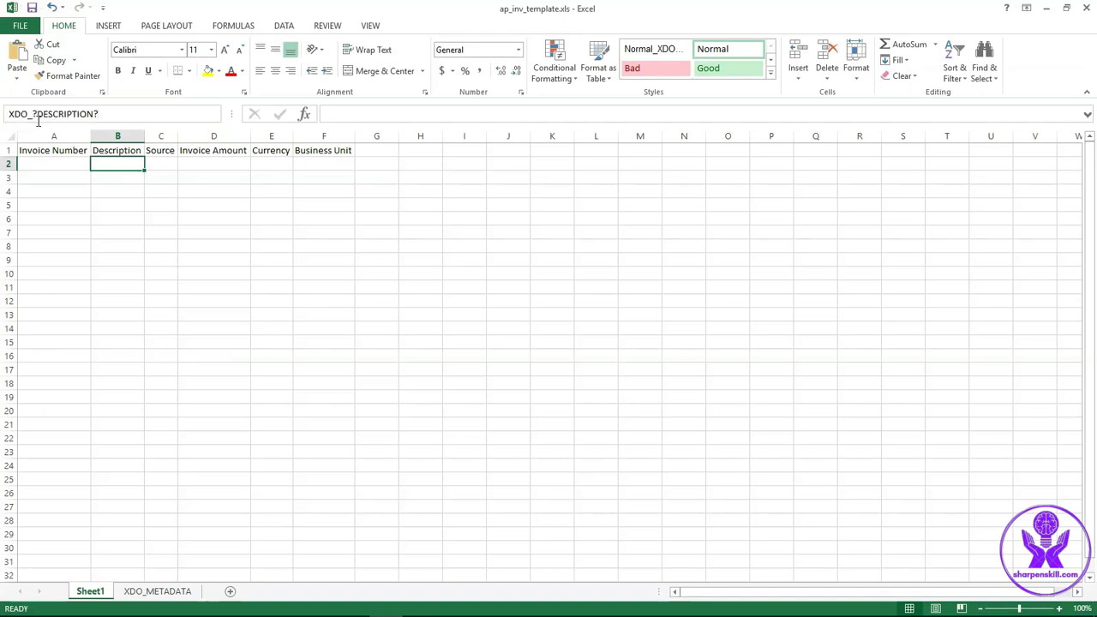
{"action": "key", "text": "Return"}
Copy the XDO_?SOURCE? tag and assign it as the name of cell C2
{"action": "mouse_move", "coordinate": [245, 610]}
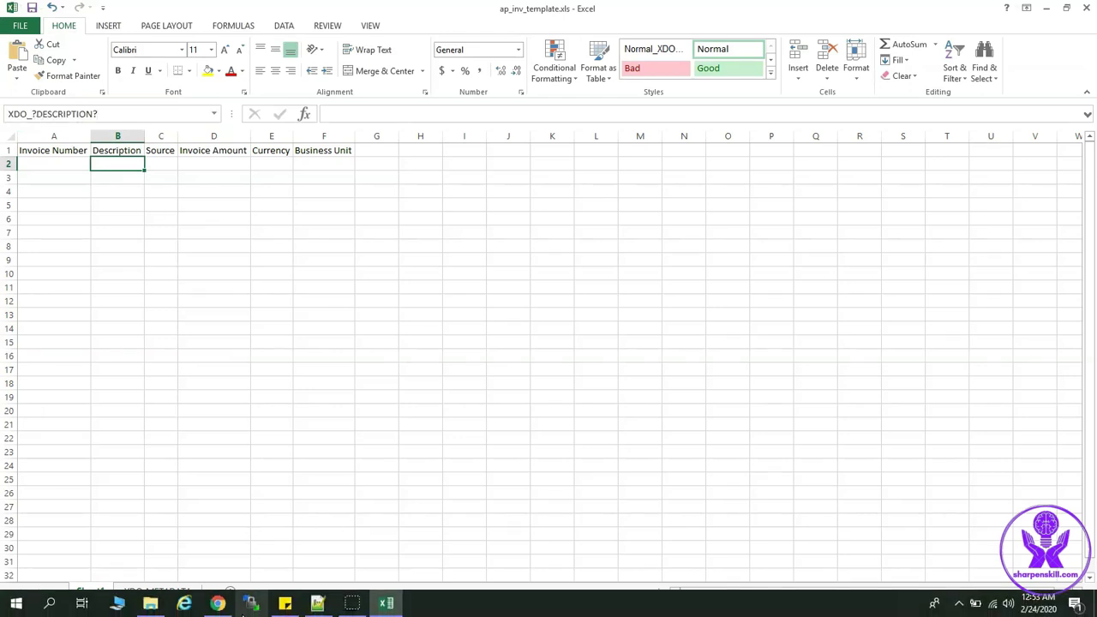
{"action": "left_click", "coordinate": [317, 603]}
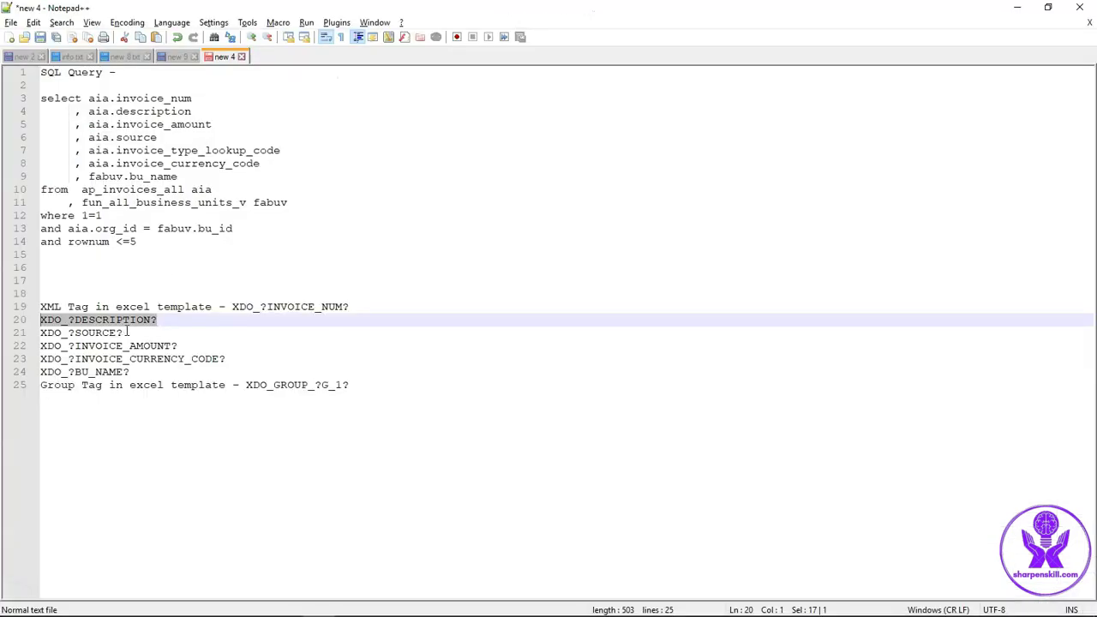
{"action": "left_click_drag", "start_coordinate": [125, 332], "coordinate": [40, 332]}
{"action": "key", "text": "ctrl+c"}
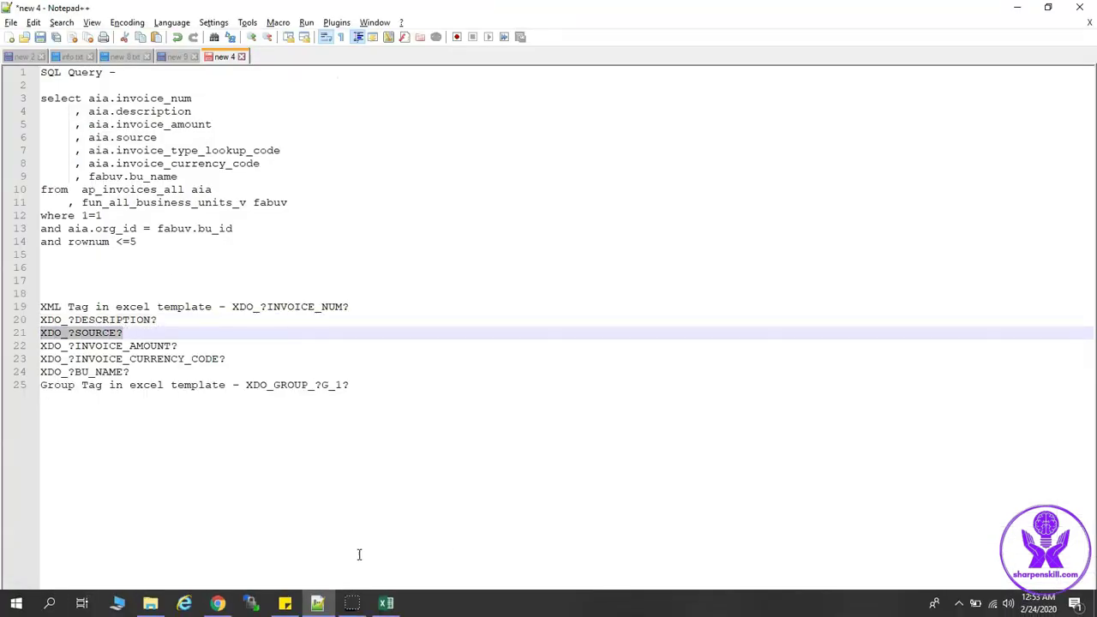
{"action": "left_click", "coordinate": [385, 603]}
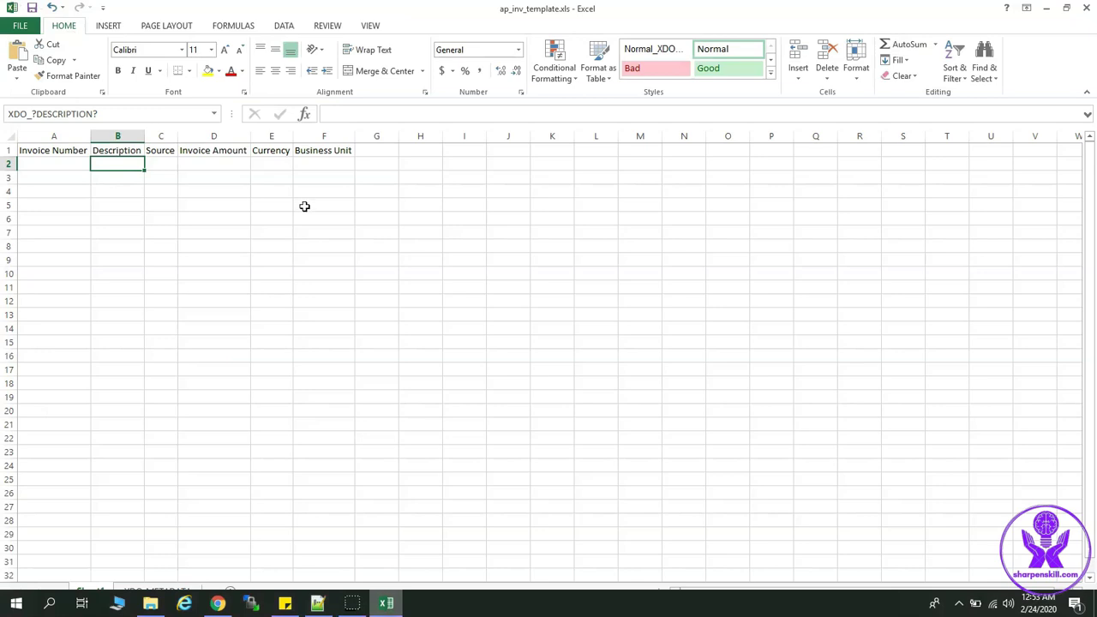
{"action": "left_click", "coordinate": [164, 165]}
{"action": "left_click", "coordinate": [70, 113]}
{"action": "key", "text": "ctrl+v"}
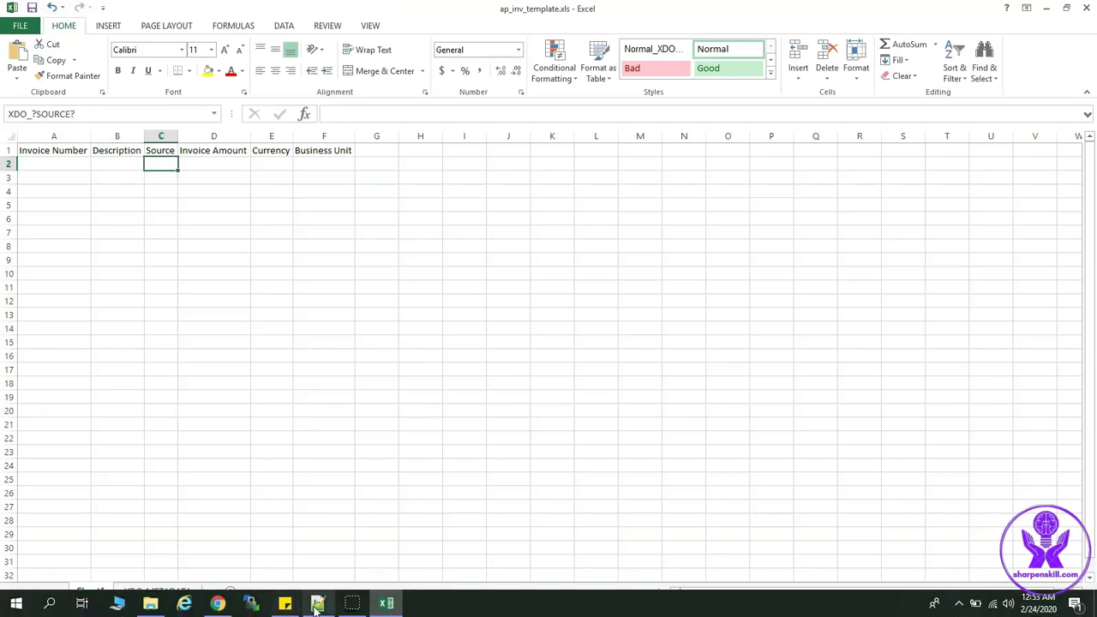
Name cell D2 XDO_?INVOICE_AMOUNT? using the tag from the notes
{"action": "left_click", "coordinate": [317, 603]}
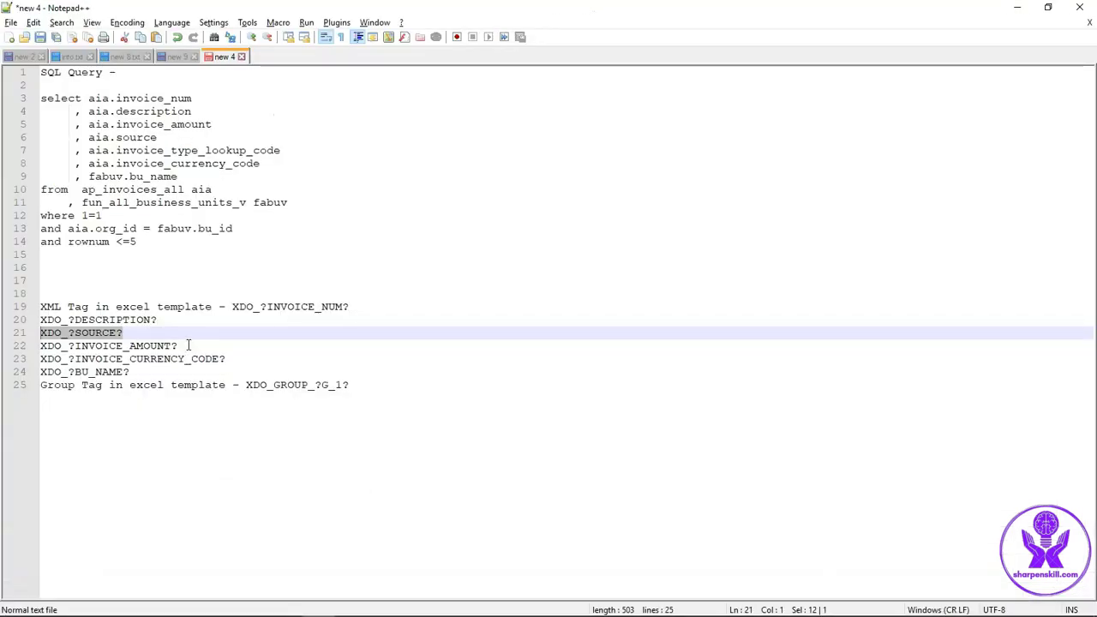
{"action": "left_click_drag", "start_coordinate": [177, 346], "coordinate": [39, 347]}
{"action": "key", "text": "ctrl+c"}
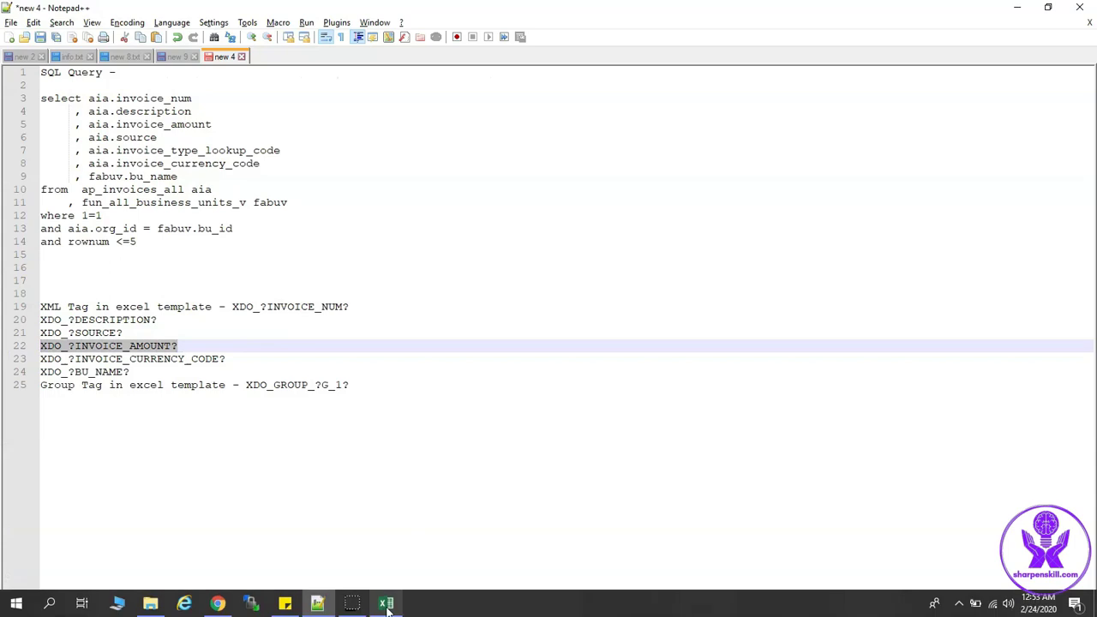
{"action": "left_click", "coordinate": [387, 604]}
{"action": "left_click", "coordinate": [199, 163]}
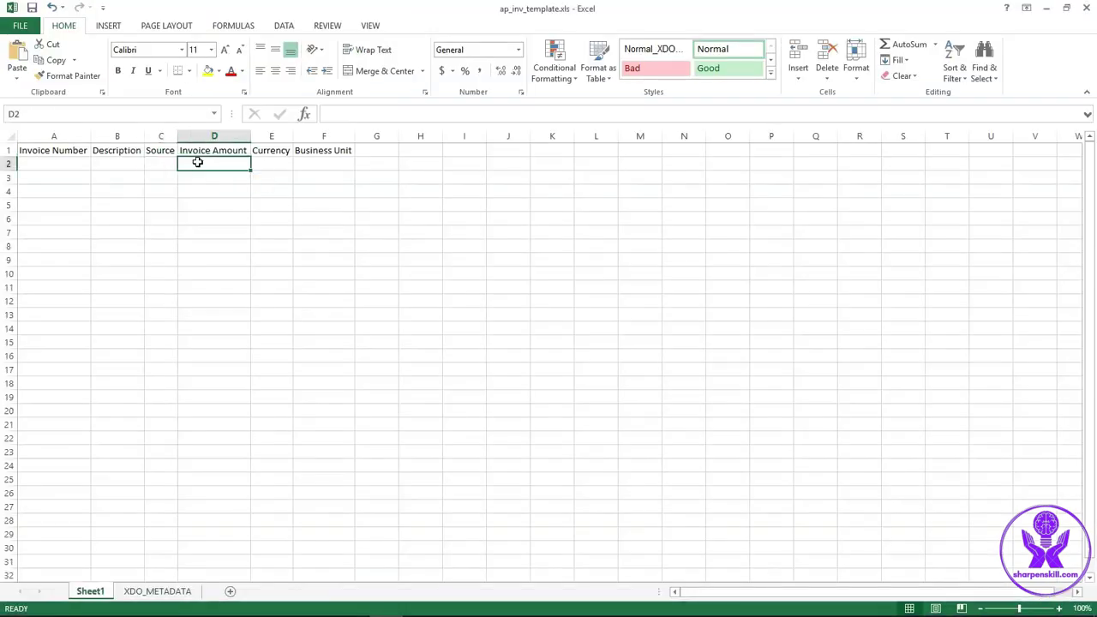
{"action": "left_click", "coordinate": [106, 117]}
{"action": "key", "text": "ctrl+v"}
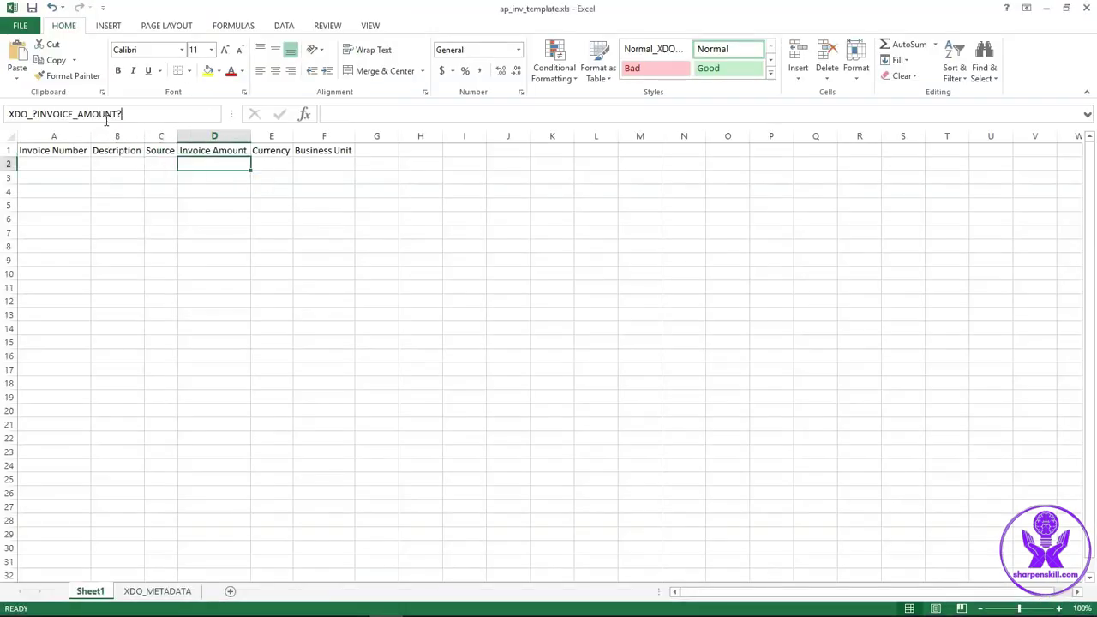
{"action": "key", "text": "Return"}
Name cell E2 XDO_?INVOICE_CURRENCY_CODE? using the tag from the notes
{"action": "mouse_move", "coordinate": [219, 608]}
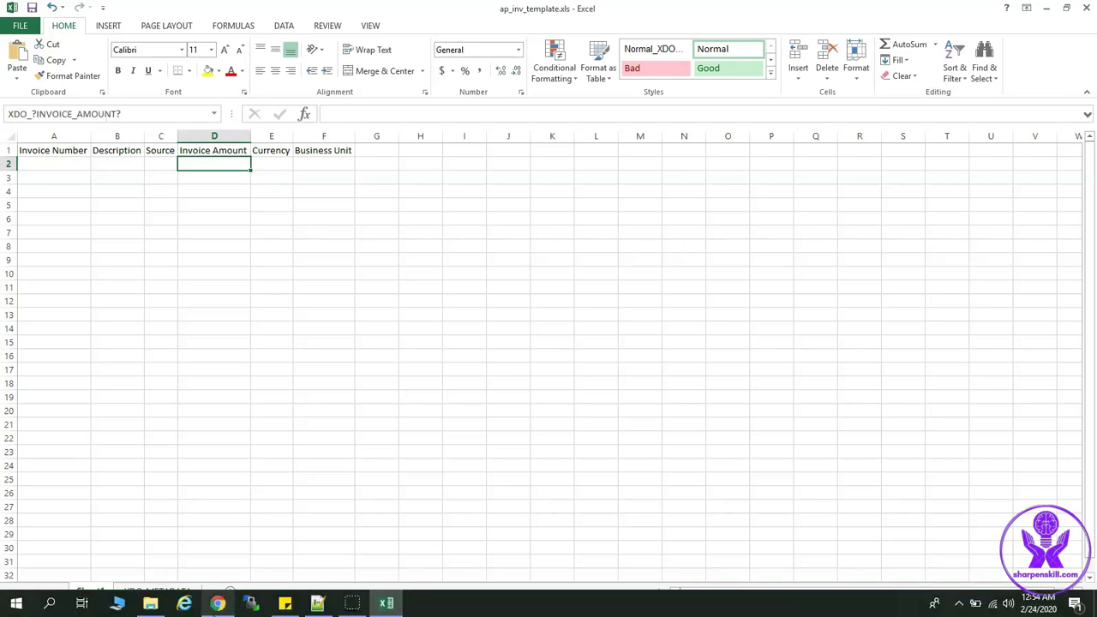
{"action": "left_click", "coordinate": [316, 605]}
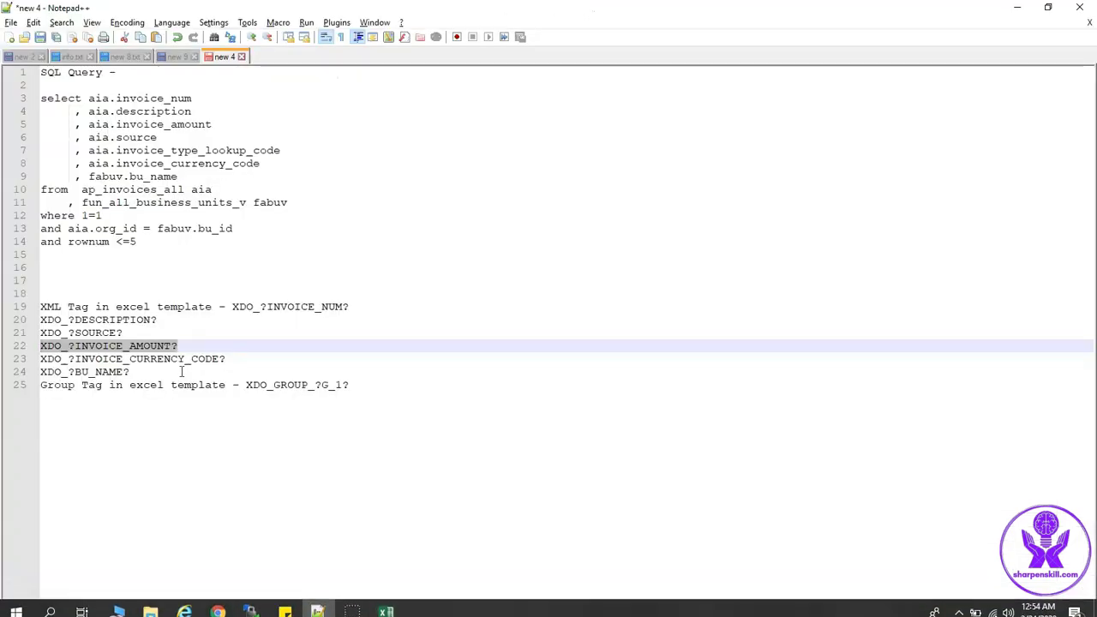
{"action": "left_click_drag", "start_coordinate": [226, 360], "coordinate": [34, 369]}
{"action": "key", "text": "ctrl+c"}
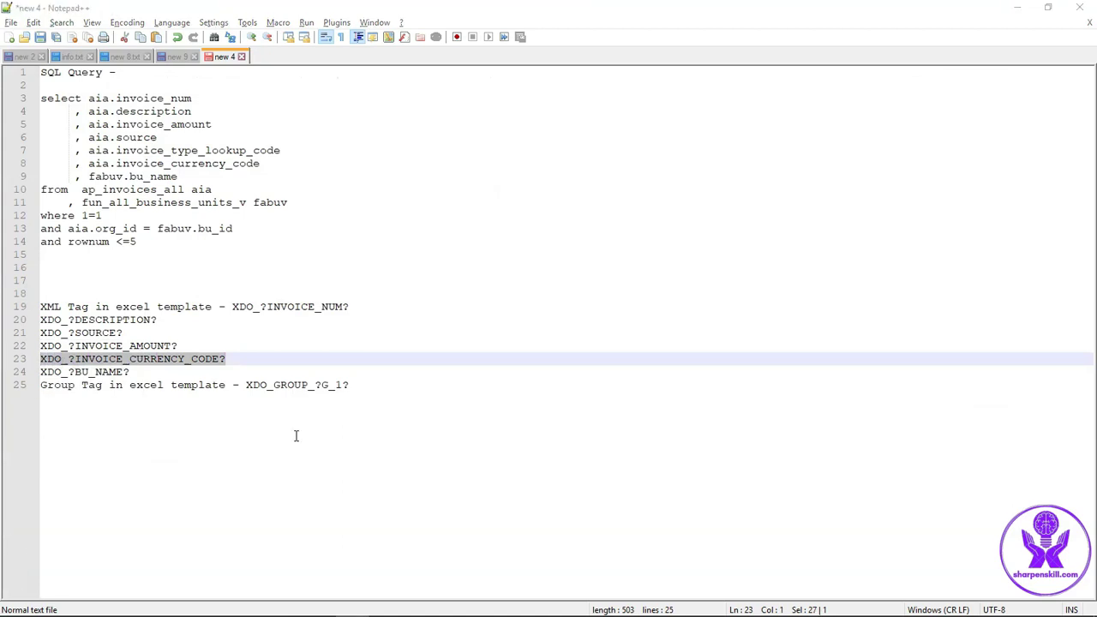
{"action": "mouse_move", "coordinate": [416, 612]}
{"action": "left_click", "coordinate": [385, 603]}
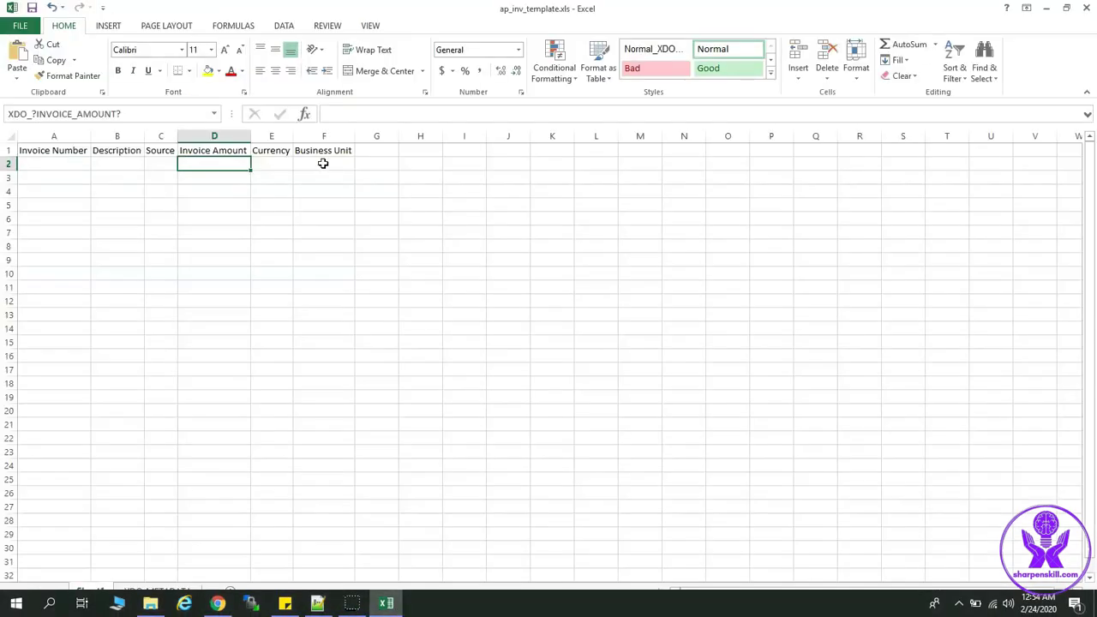
{"action": "left_click", "coordinate": [278, 162]}
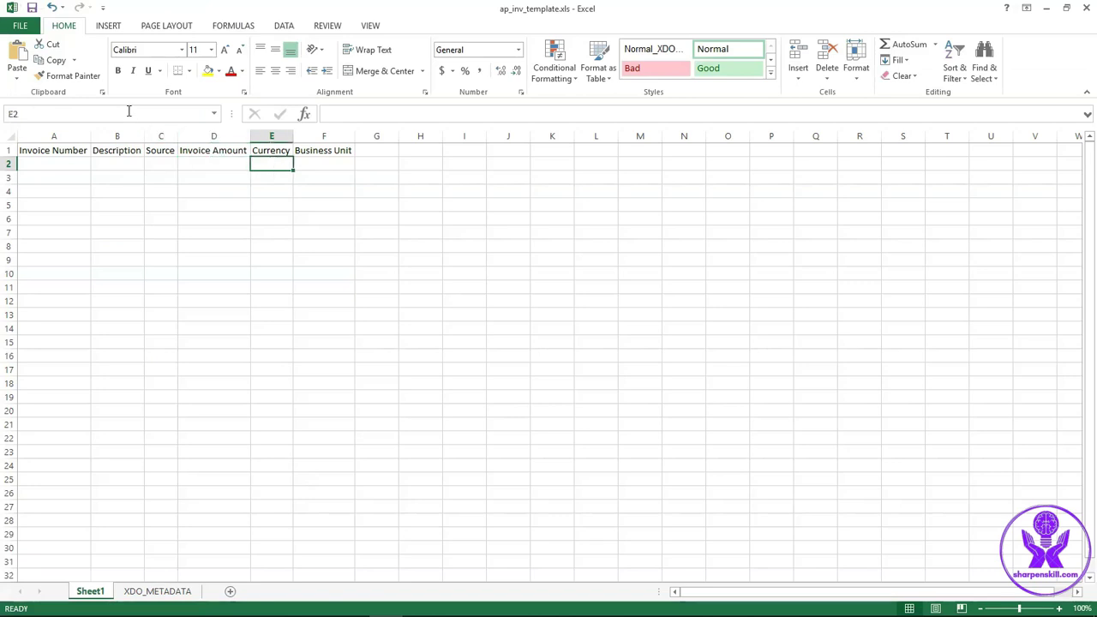
{"action": "left_click", "coordinate": [129, 111]}
{"action": "left_click", "coordinate": [267, 165]}
{"action": "left_click", "coordinate": [100, 115]}
{"action": "key", "text": "ctrl+v"}
{"action": "key", "text": "Return"}
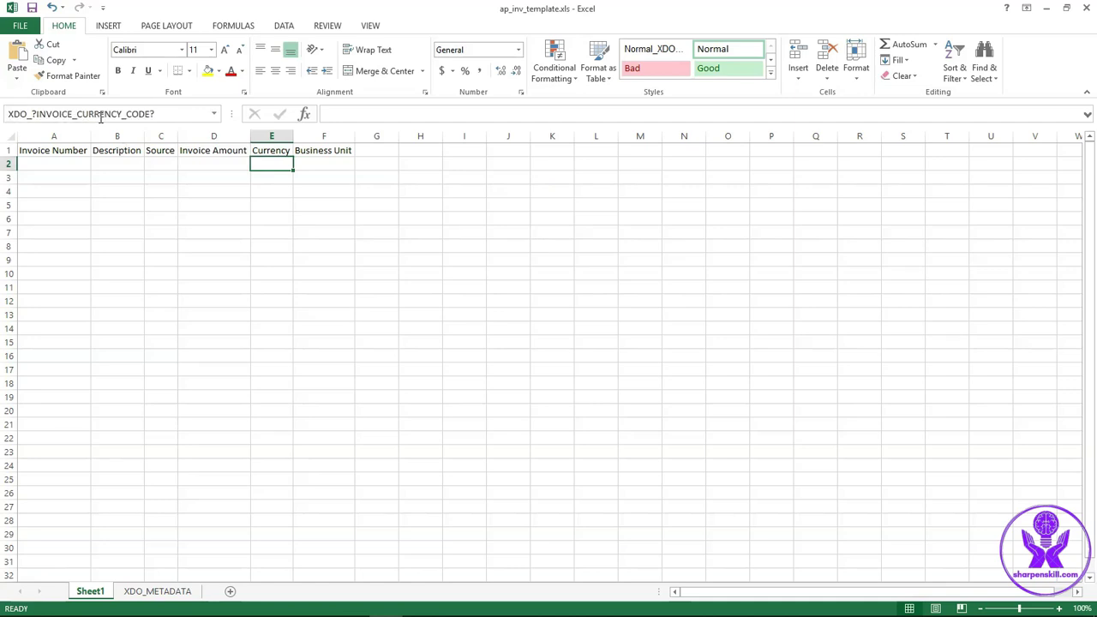
Verify D2's name, then name cell F2 XDO_?BU_NAME?
{"action": "left_click", "coordinate": [243, 161]}
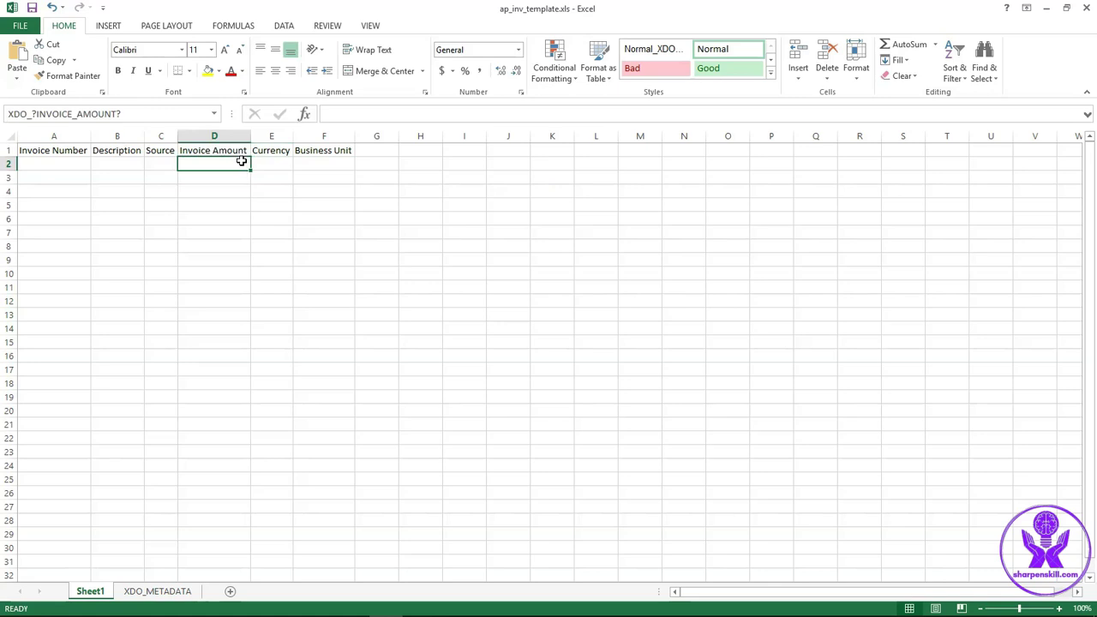
{"action": "left_click", "coordinate": [321, 163]}
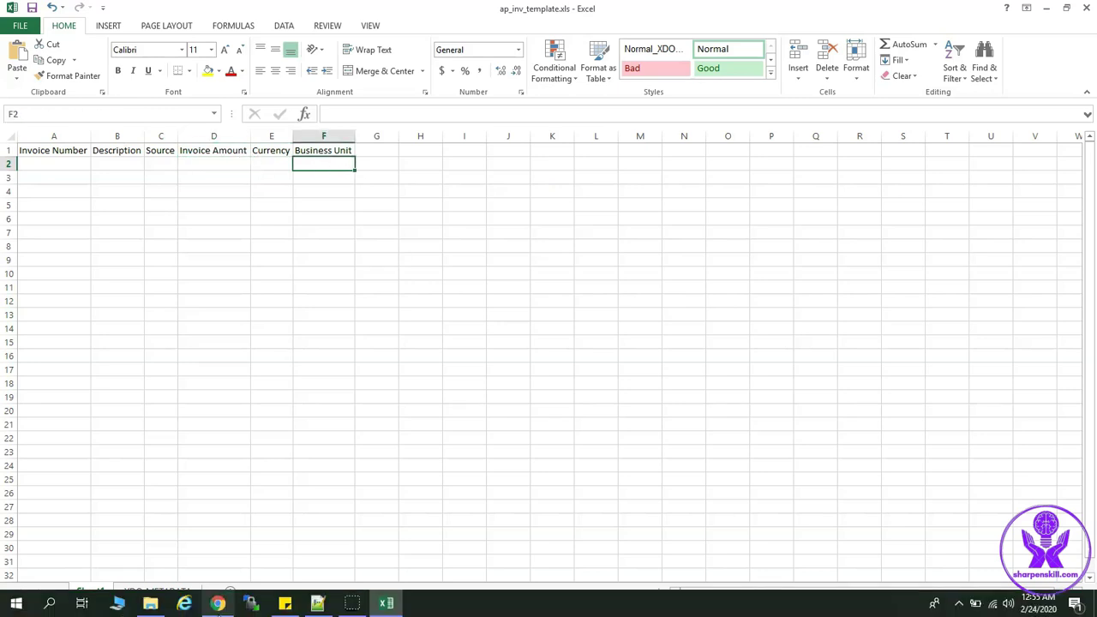
{"action": "left_click", "coordinate": [317, 609]}
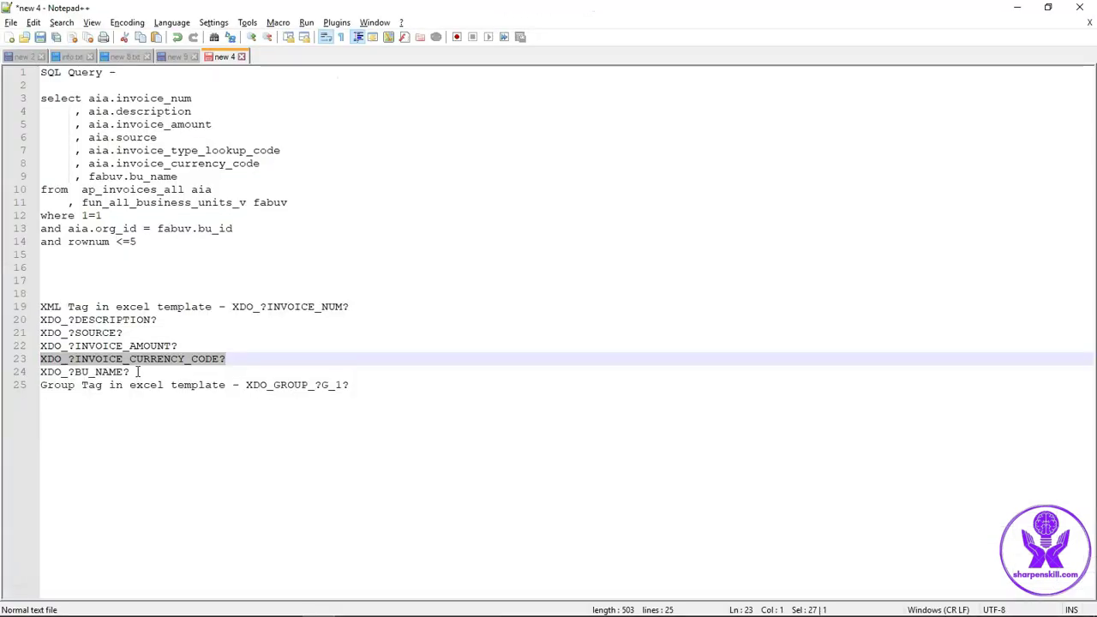
{"action": "left_click_drag", "start_coordinate": [130, 371], "coordinate": [34, 376]}
{"action": "key", "text": "ctrl+c"}
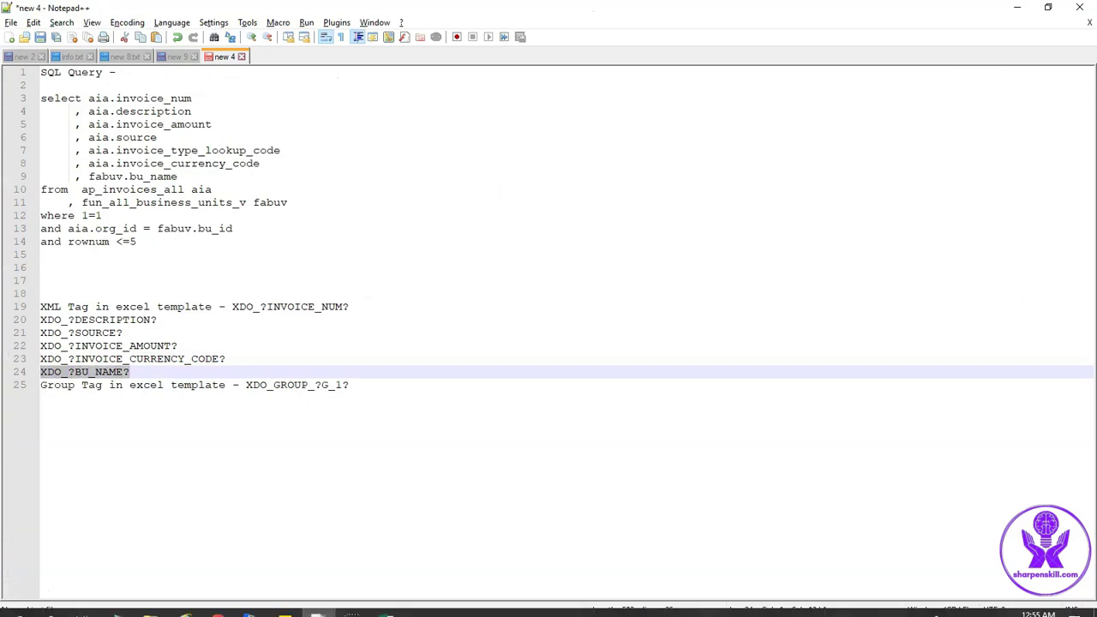
{"action": "left_click", "coordinate": [385, 604]}
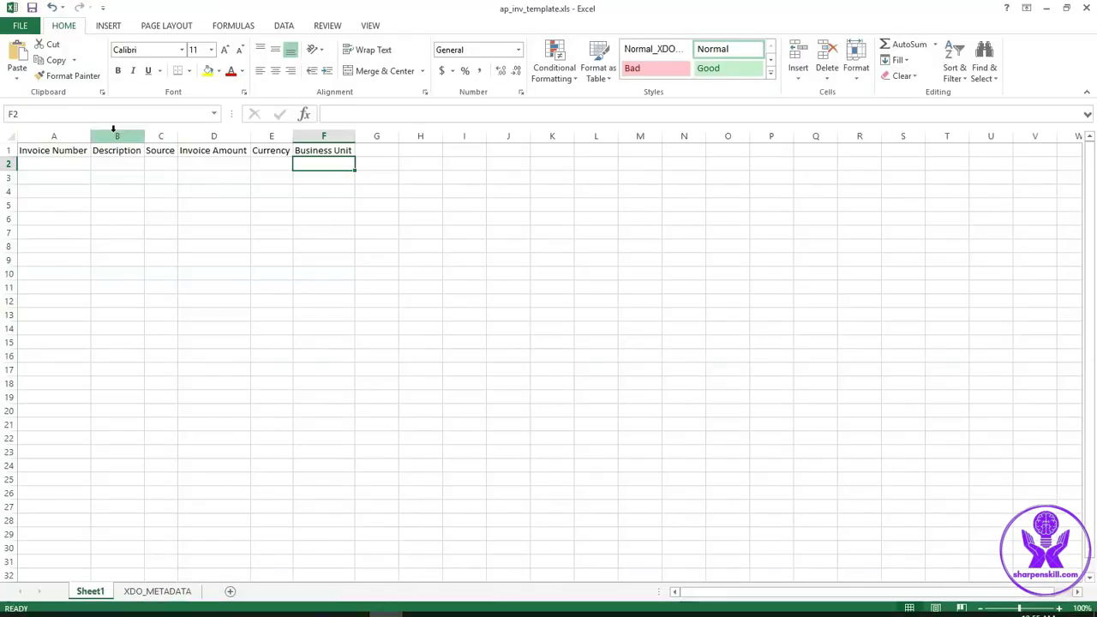
{"action": "left_click", "coordinate": [96, 113]}
{"action": "key", "text": "ctrl+v"}
{"action": "key", "text": "Return"}
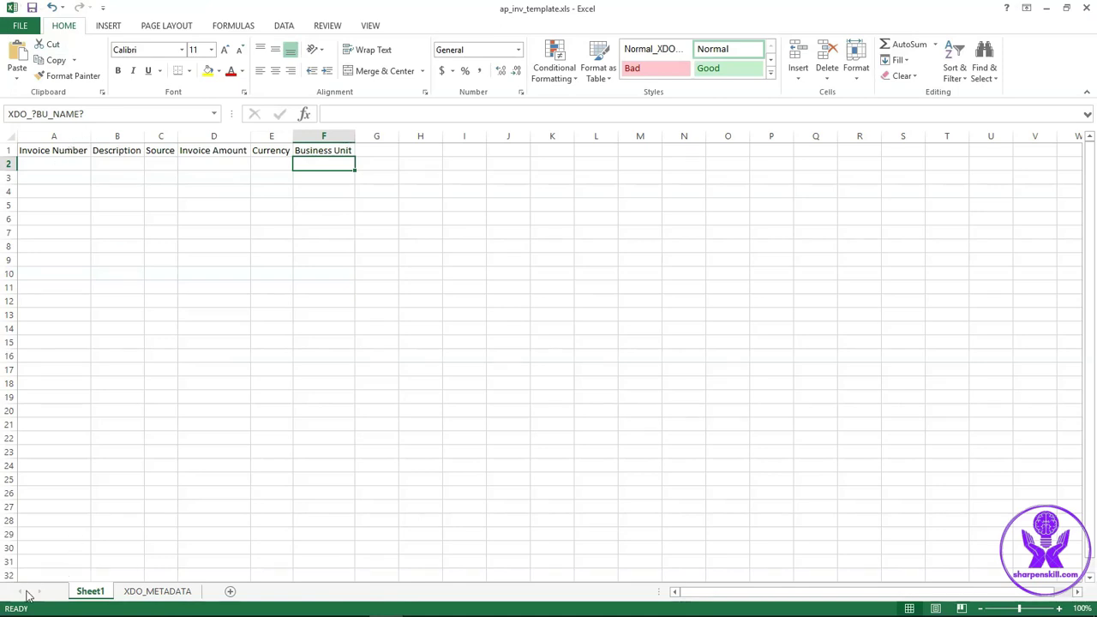
Step along row 2 from A2 to verify each cell's XDO name
{"action": "left_click", "coordinate": [77, 162]}
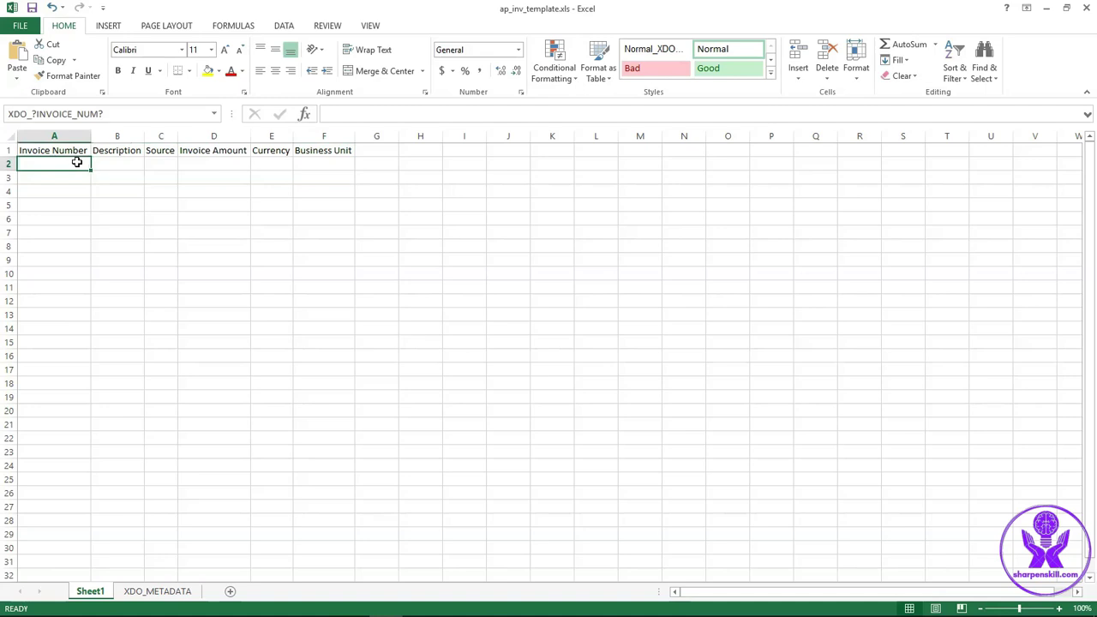
{"action": "key", "text": "Right"}
{"action": "key", "text": "Right"}
{"action": "key", "text": "Right"}
{"action": "key", "text": "Right"}
{"action": "key", "text": "Right"}
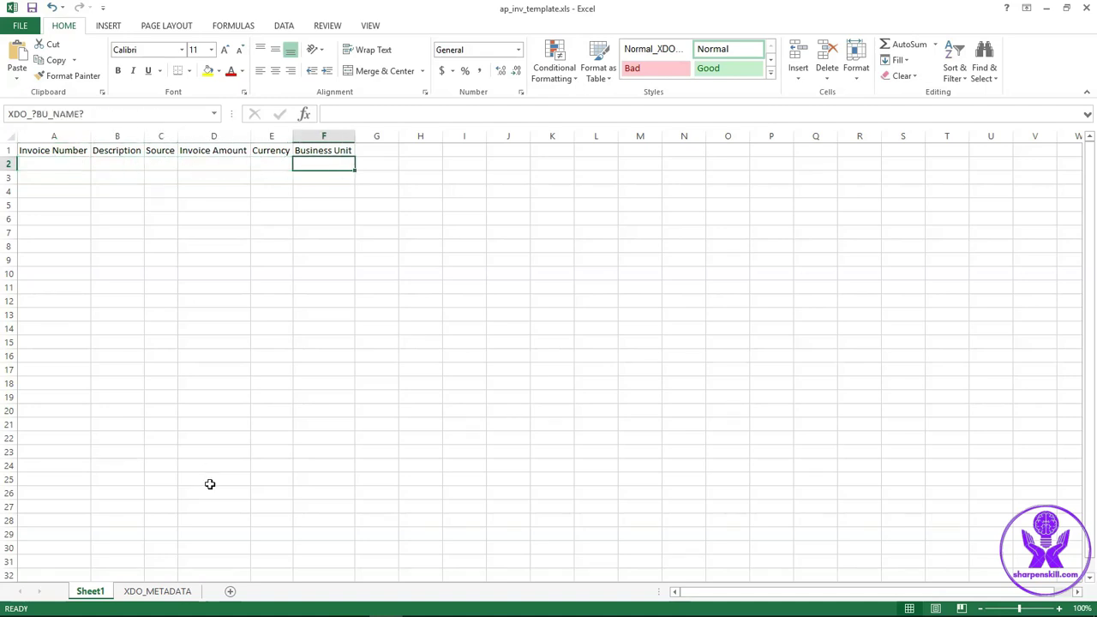
{"action": "mouse_move", "coordinate": [352, 608]}
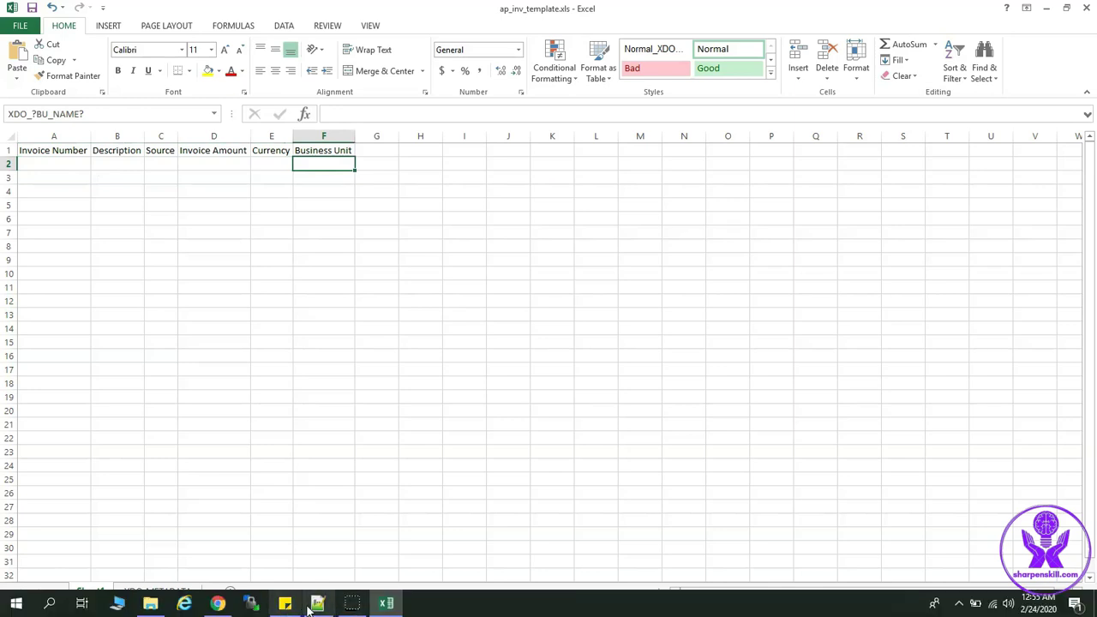
Confirm the data model group is named G_1 and select the XDO_GROUP_?G_1? tag in the notes
{"action": "left_click", "coordinate": [217, 605]}
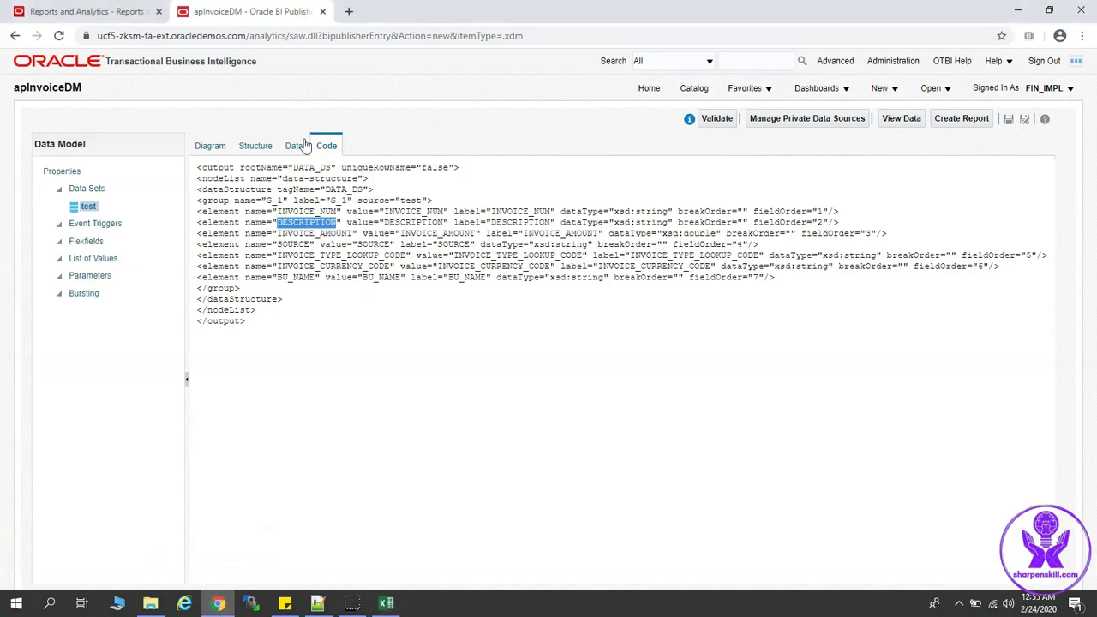
{"action": "double_click", "coordinate": [276, 200]}
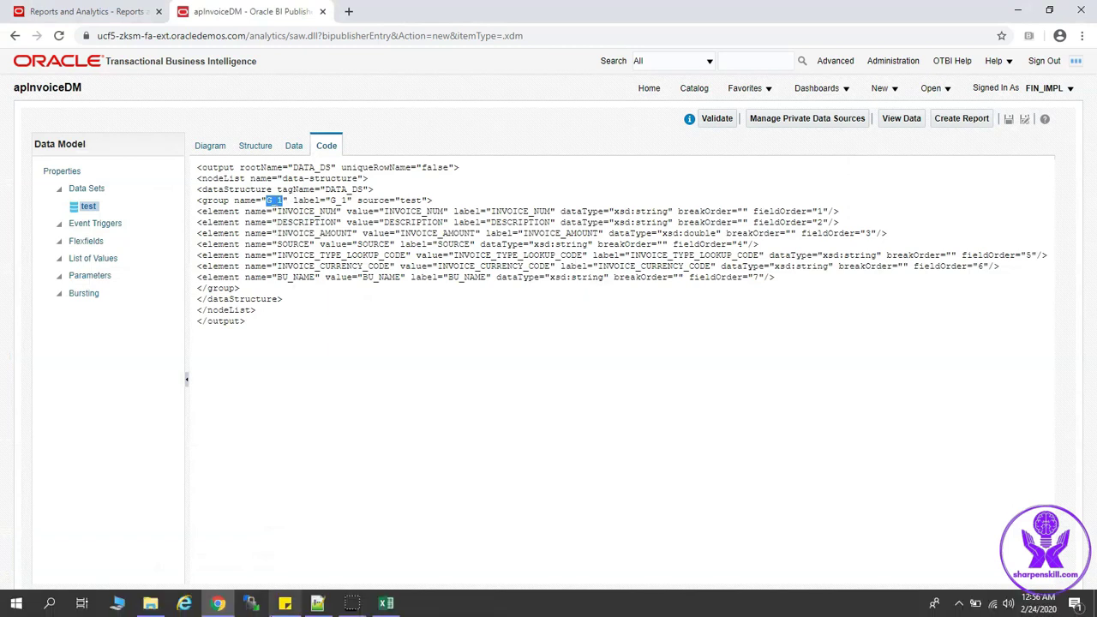
{"action": "left_click", "coordinate": [317, 605]}
{"action": "left_click", "coordinate": [309, 444]}
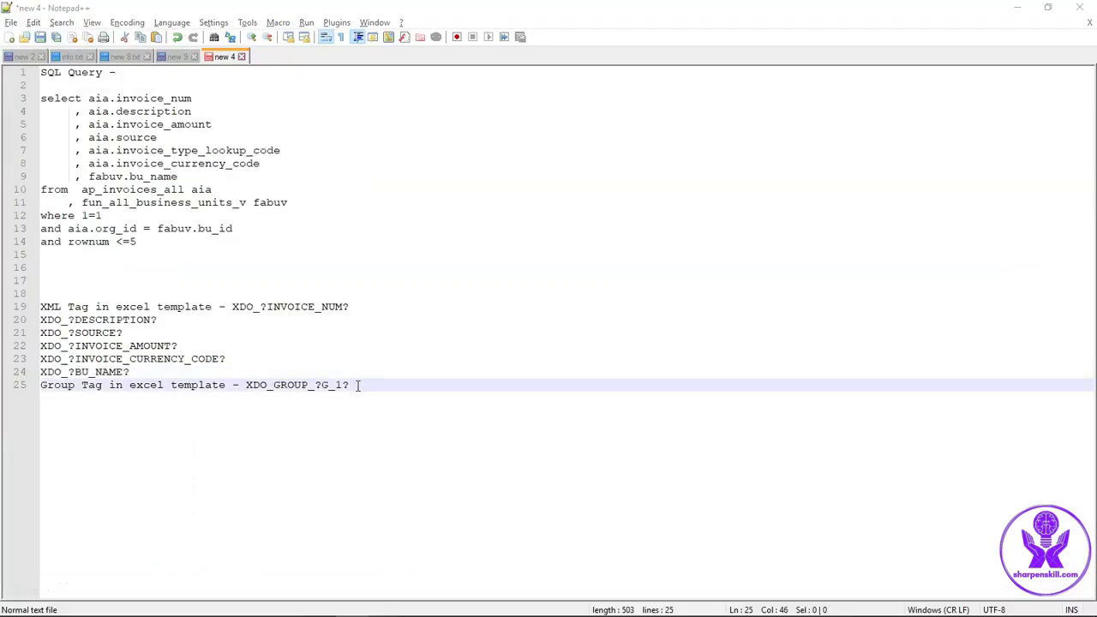
{"action": "left_click_drag", "start_coordinate": [358, 384], "coordinate": [247, 387]}
{"action": "key", "text": "ctrl+c"}
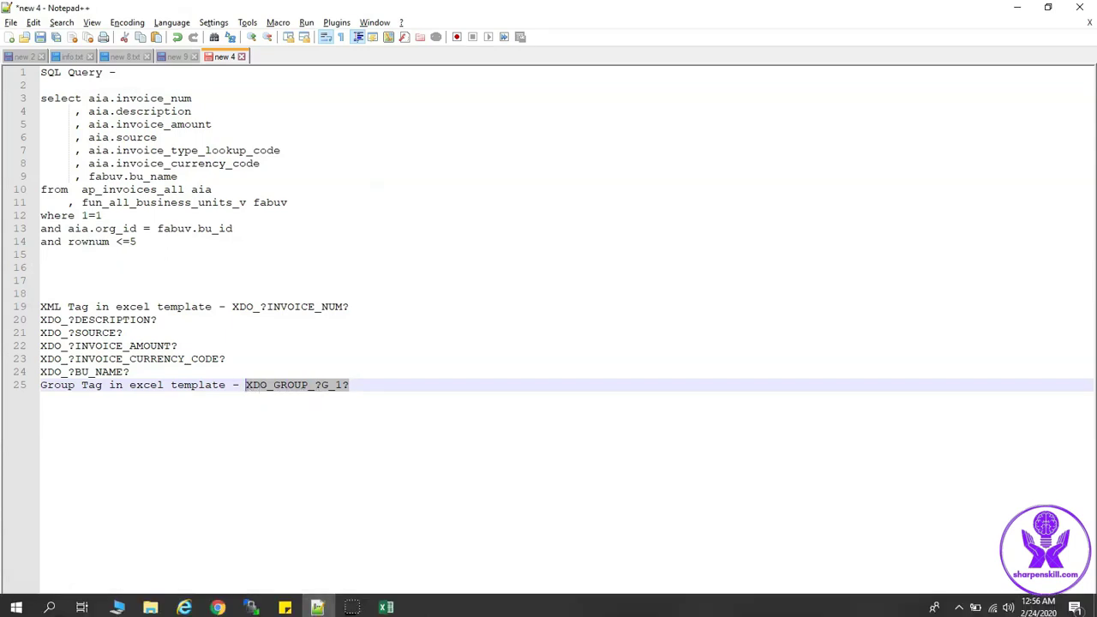
Define the range A2:F2 with the name XDO_GROUP_?G_1?
{"action": "left_click", "coordinate": [385, 603]}
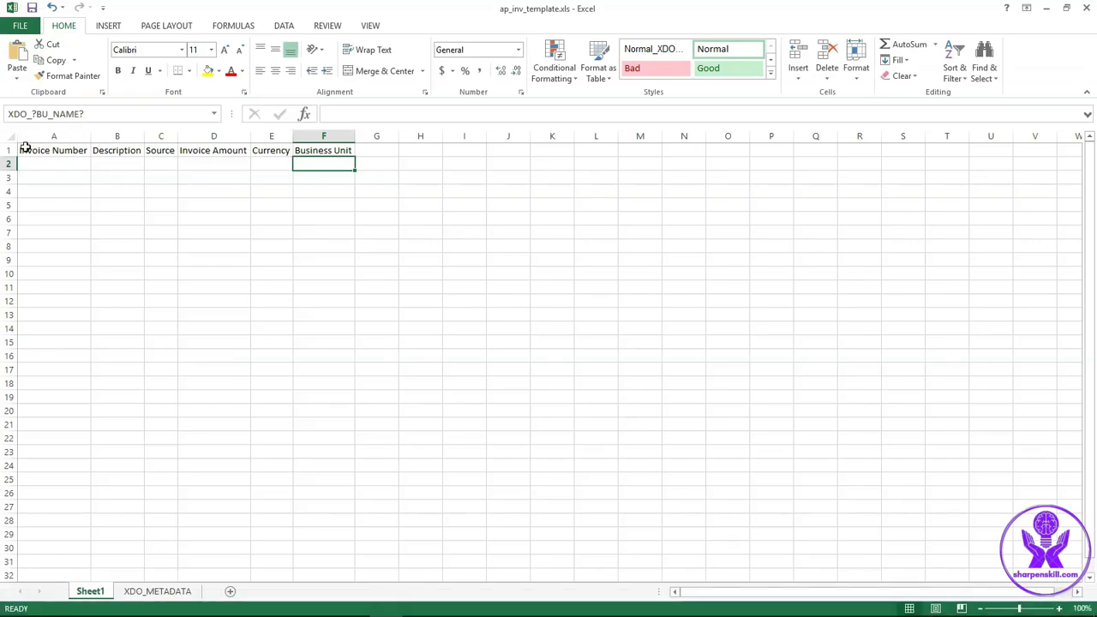
{"action": "left_click_drag", "start_coordinate": [29, 163], "coordinate": [314, 162]}
{"action": "left_click", "coordinate": [83, 114]}
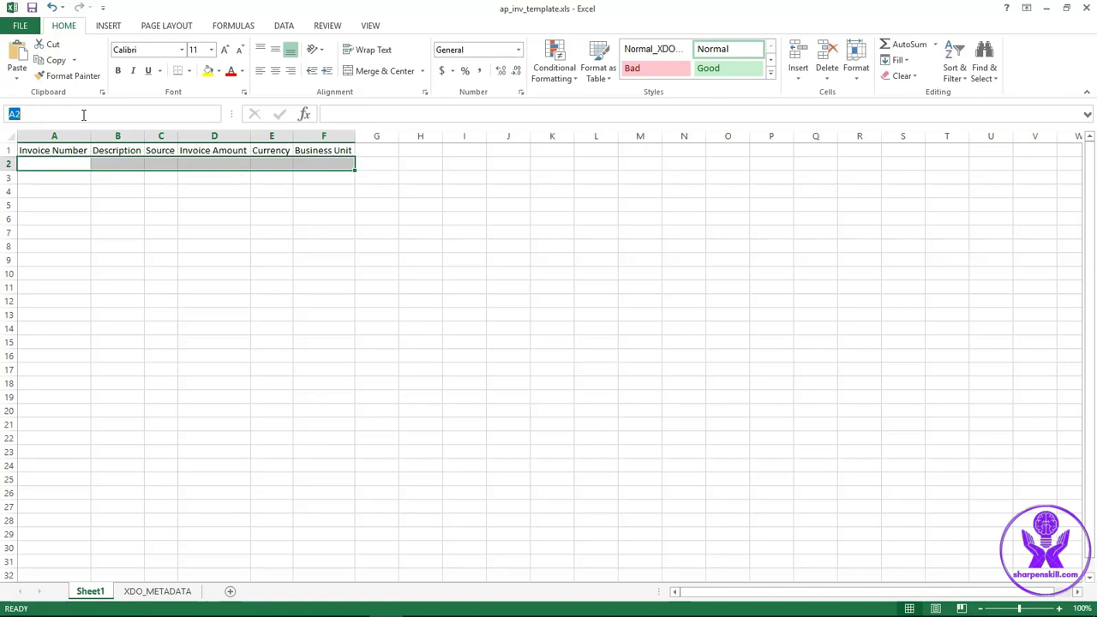
{"action": "key", "text": "ctrl+v"}
{"action": "key", "text": "Return"}
Review the defined XDO names in Name Manager, including the XDO_GROUP_?G_1? range
{"action": "left_click", "coordinate": [232, 28]}
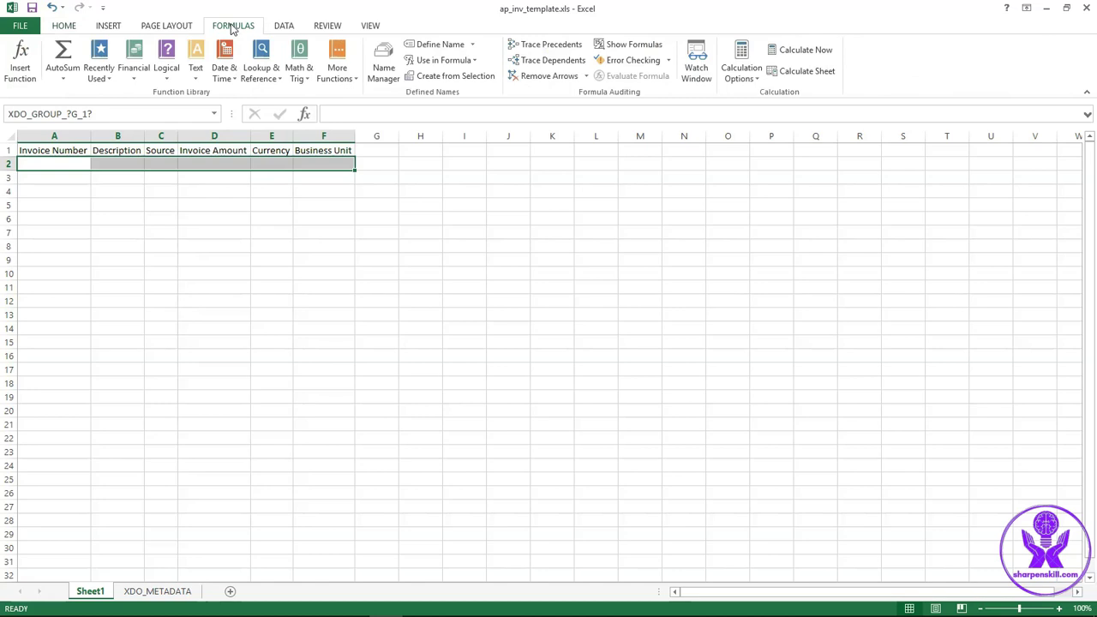
{"action": "left_click", "coordinate": [392, 85]}
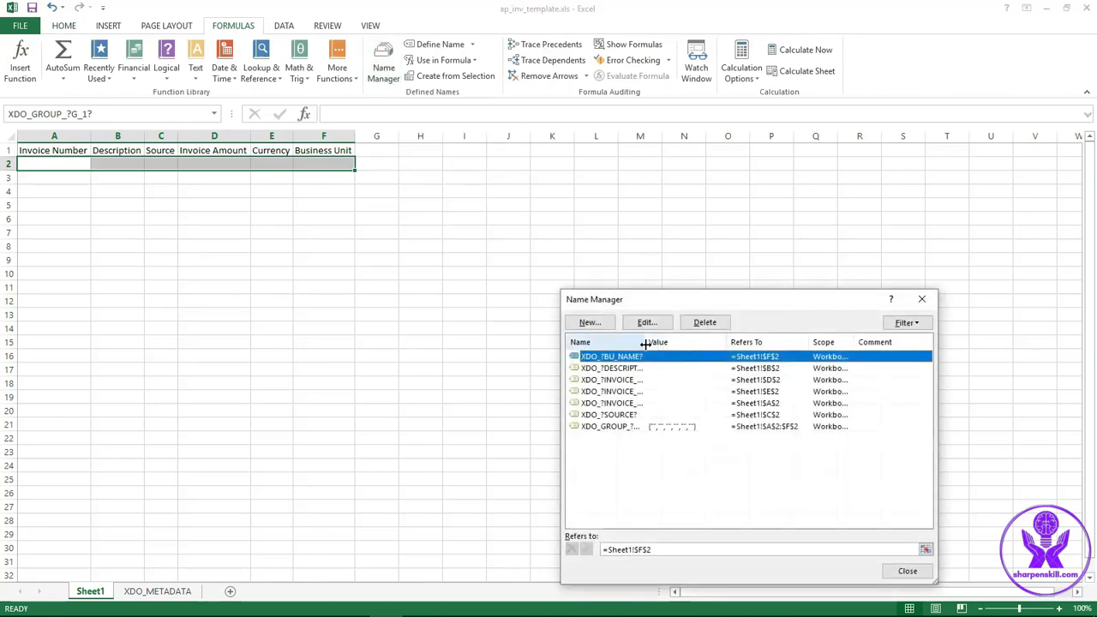
{"action": "left_click_drag", "start_coordinate": [645, 344], "coordinate": [724, 341]}
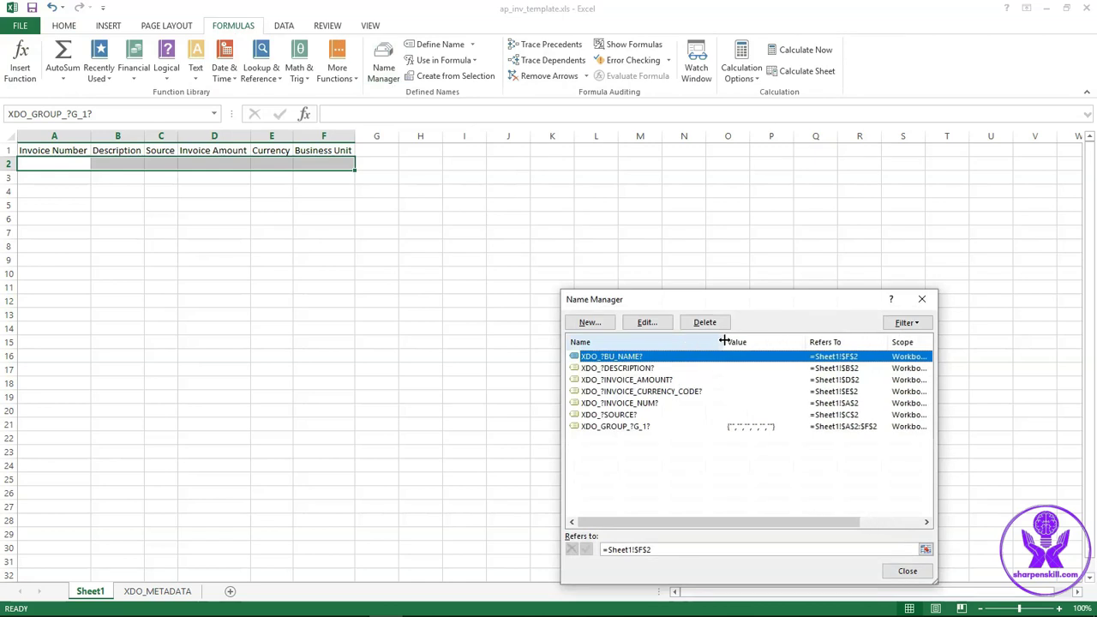
{"action": "left_click", "coordinate": [674, 427]}
{"action": "left_click", "coordinate": [907, 572]}
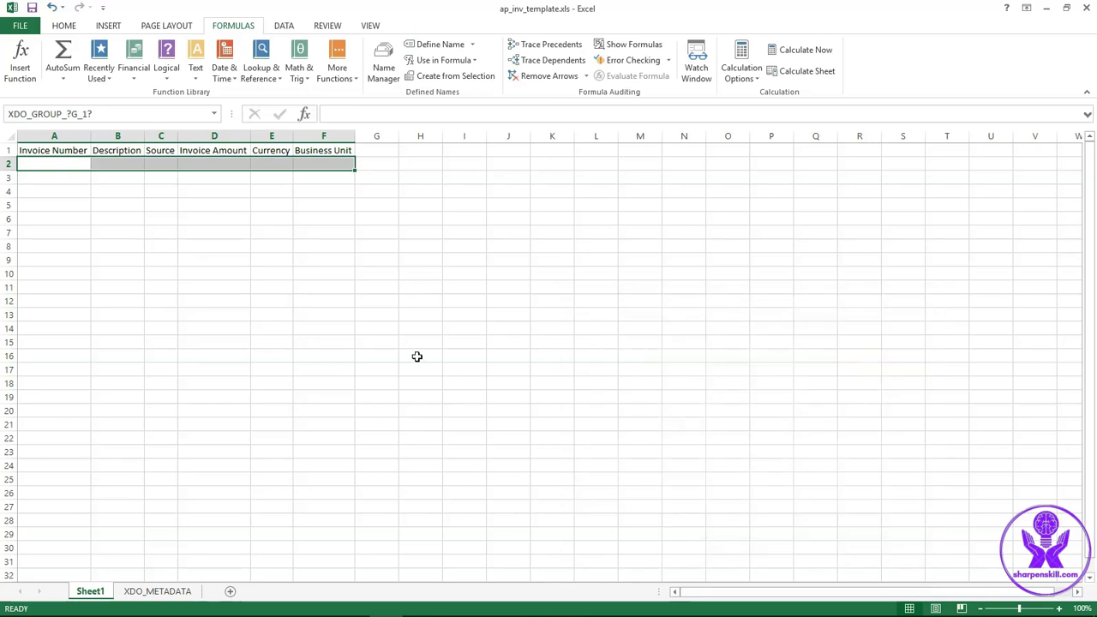
{"action": "left_click", "coordinate": [347, 354]}
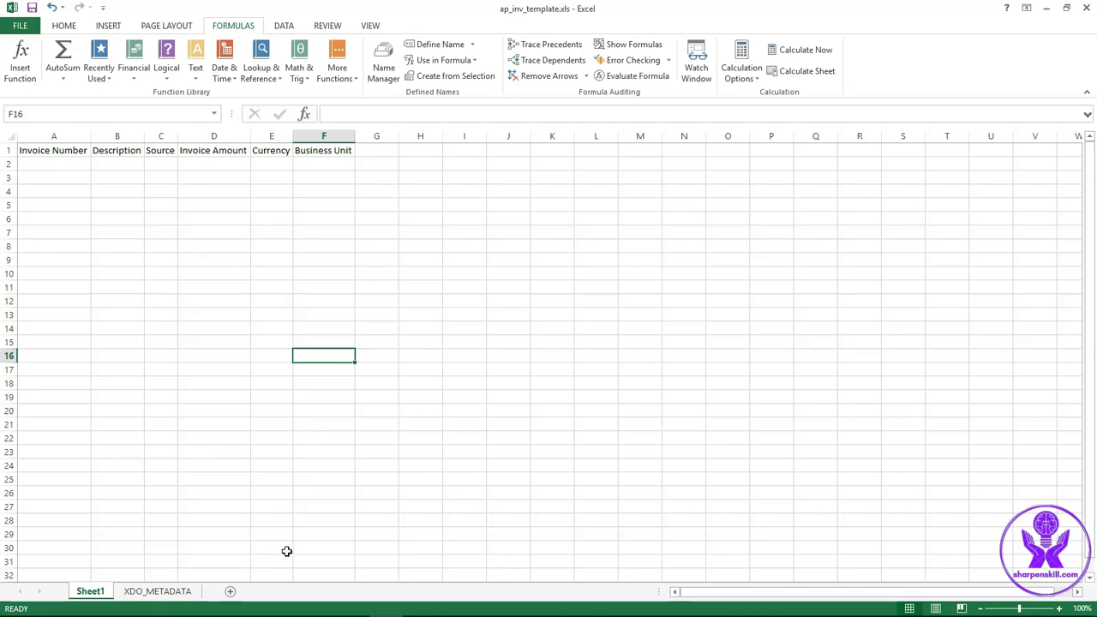
Hide the XDO_METADATA sheet so only Sheet1 remains visible
{"action": "left_click", "coordinate": [188, 591]}
{"action": "right_click", "coordinate": [180, 594]}
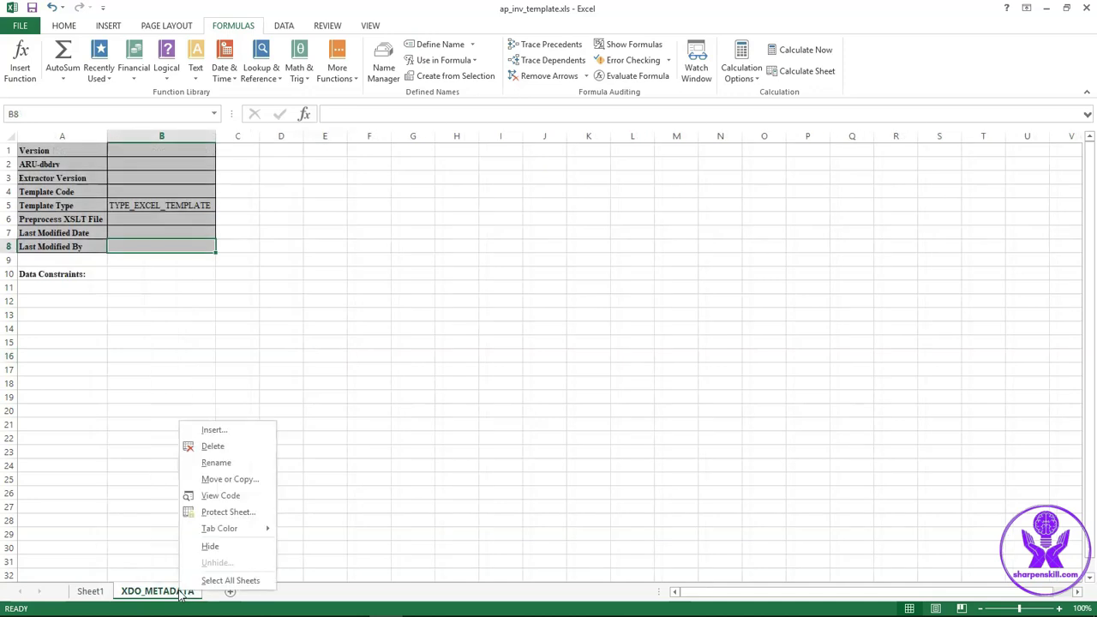
{"action": "left_click", "coordinate": [228, 545]}
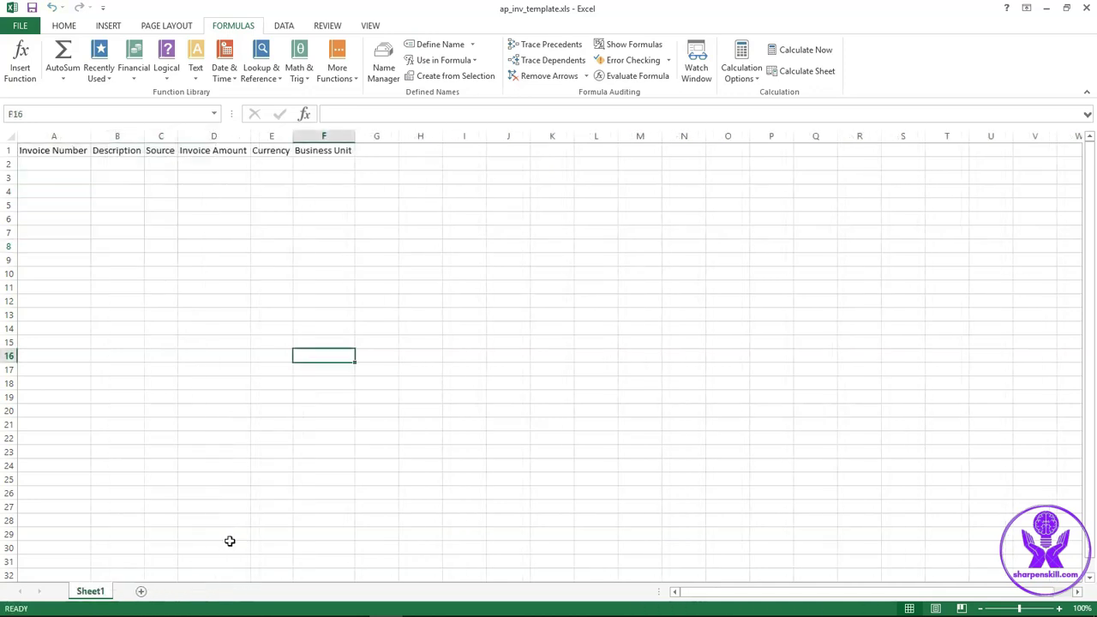
Create a report from apInvoiceDM in the Report Editor and save it as APInvoiceReport
{"action": "left_click", "coordinate": [218, 604]}
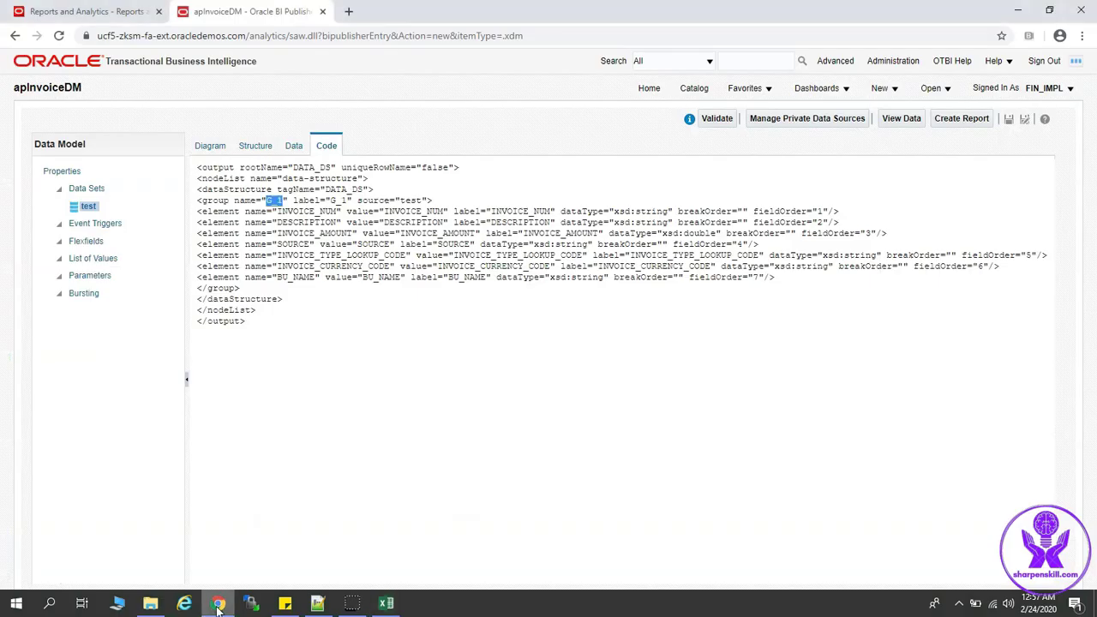
{"action": "left_click", "coordinate": [944, 122]}
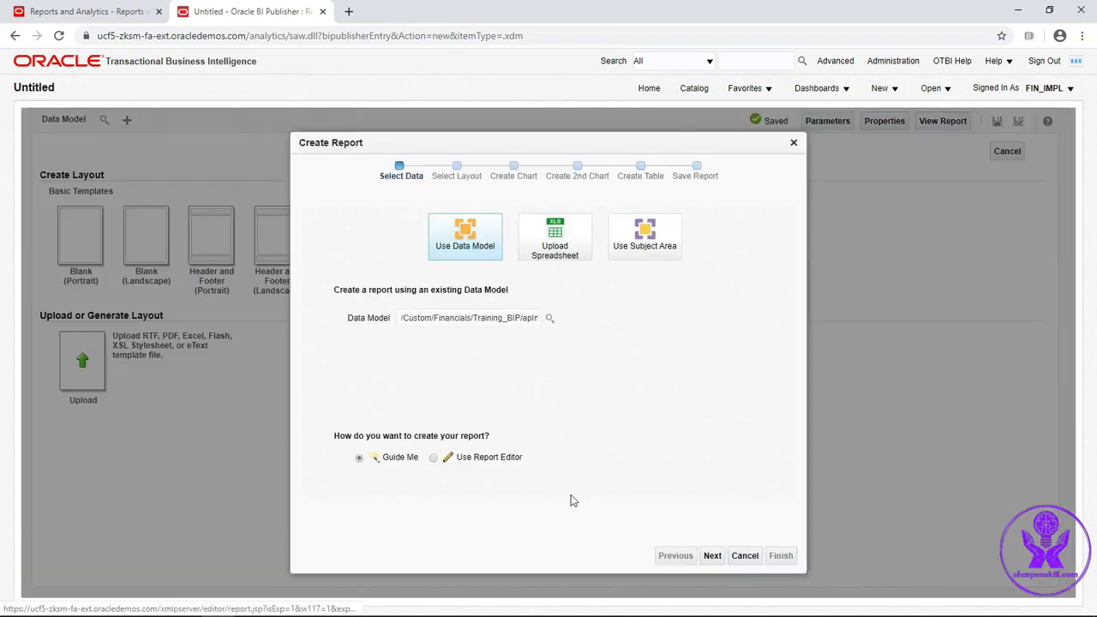
{"action": "left_click", "coordinate": [433, 459]}
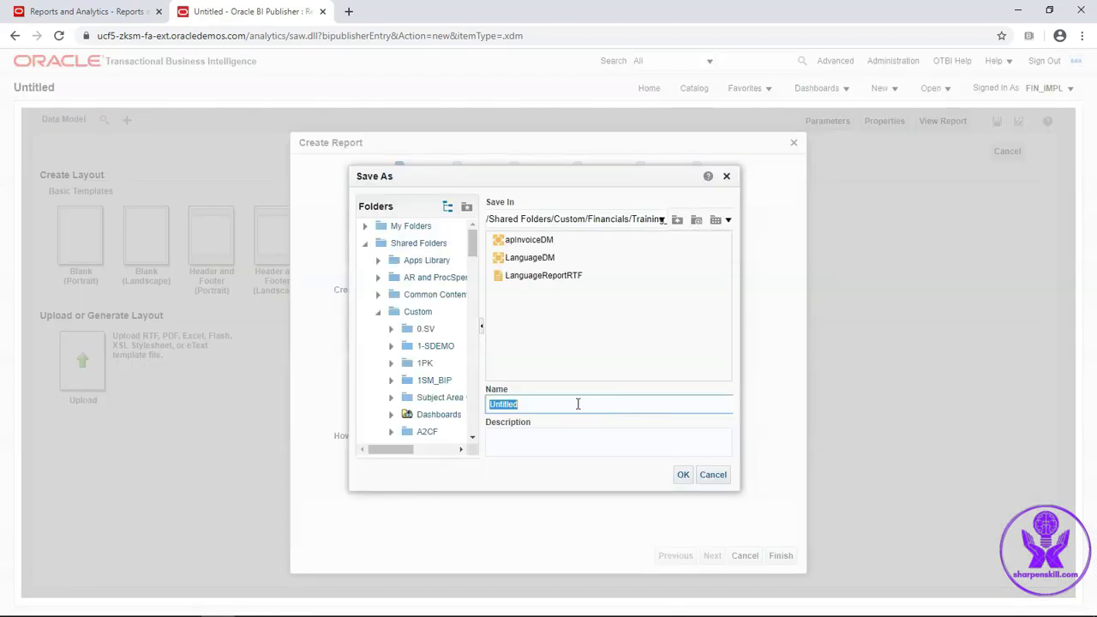
{"action": "type", "text": "APInvoiceReport"}
{"action": "left_click", "coordinate": [678, 477]}
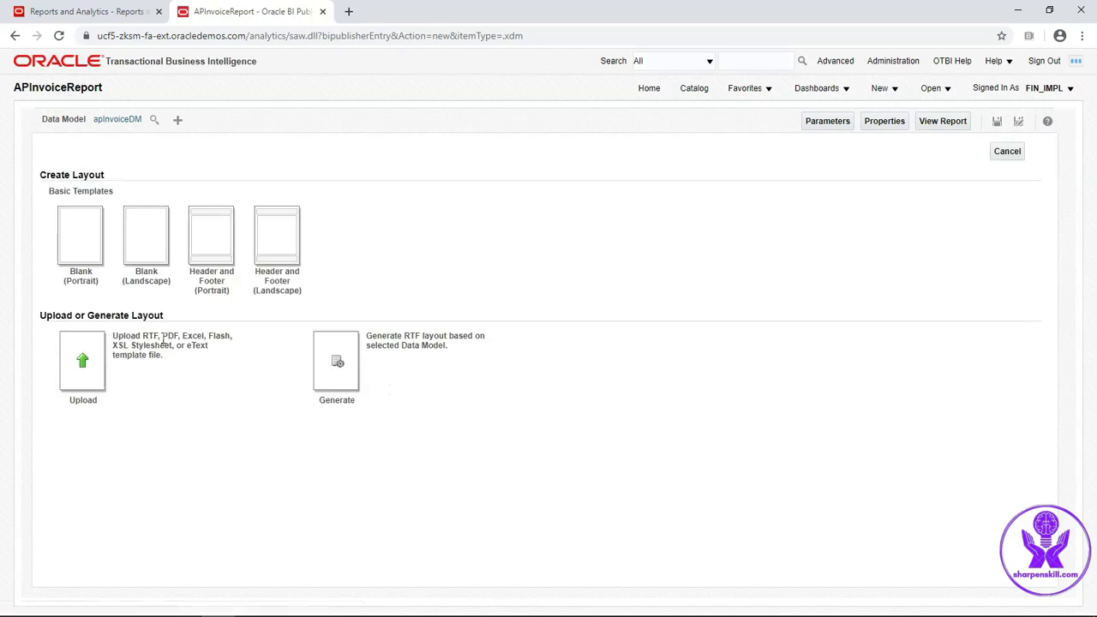
Start a layout upload named ap_inv_layout using the file ap_inv_template.xls
{"action": "left_click", "coordinate": [81, 367]}
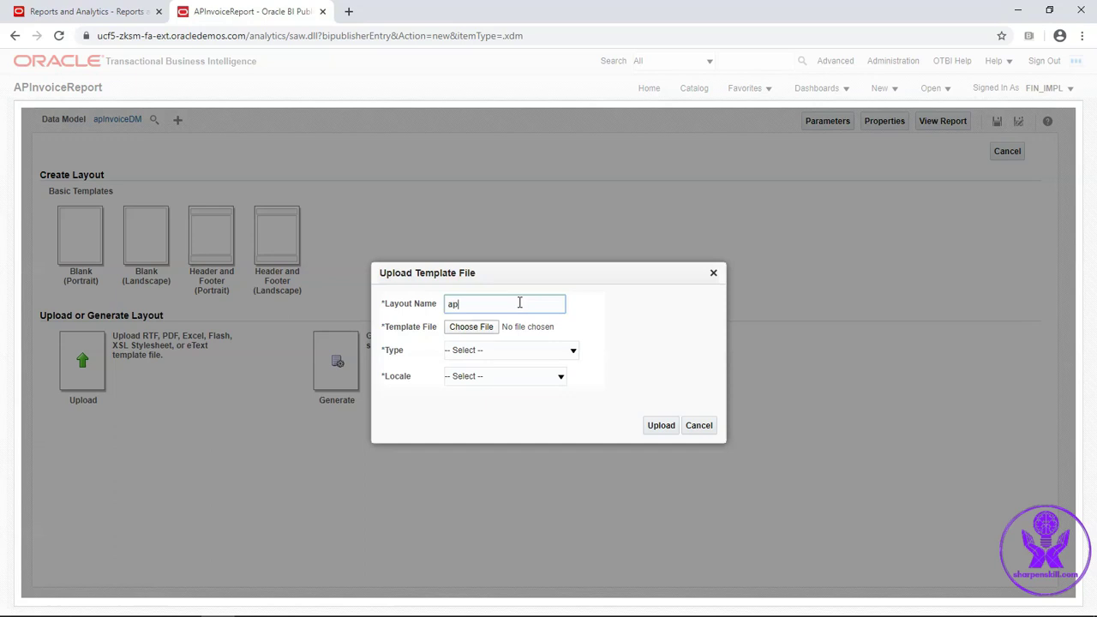
{"action": "type", "text": "ap_inv_layout"}
{"action": "left_click", "coordinate": [478, 330]}
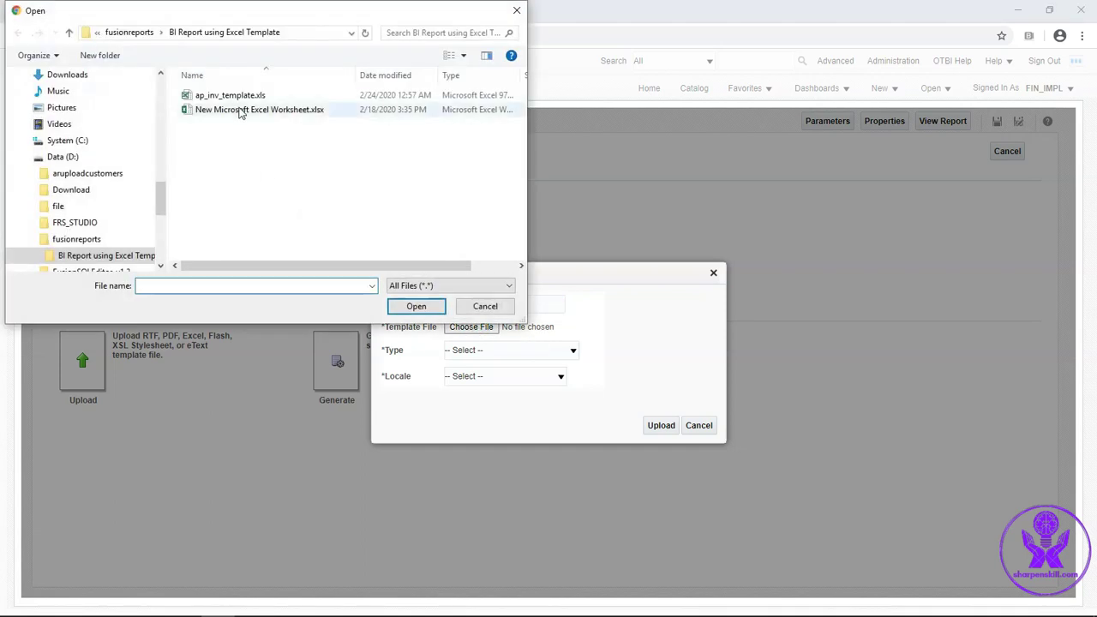
{"action": "left_click", "coordinate": [233, 98]}
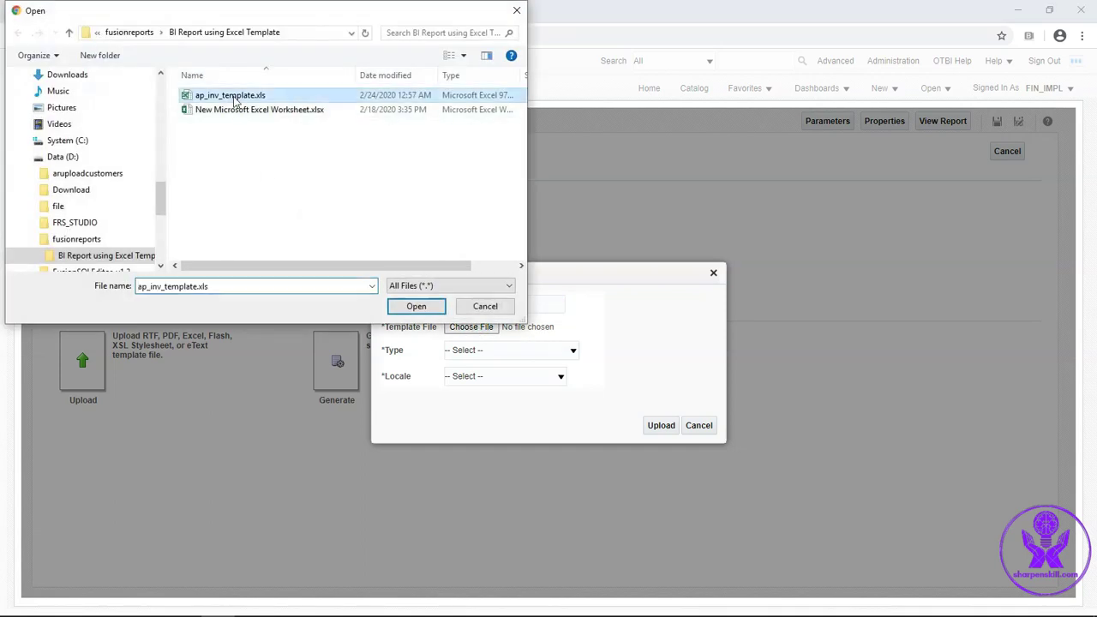
{"action": "left_click", "coordinate": [416, 306]}
Set type Excel Template and locale English, upload, and view layouts as a list
{"action": "left_click", "coordinate": [484, 352]}
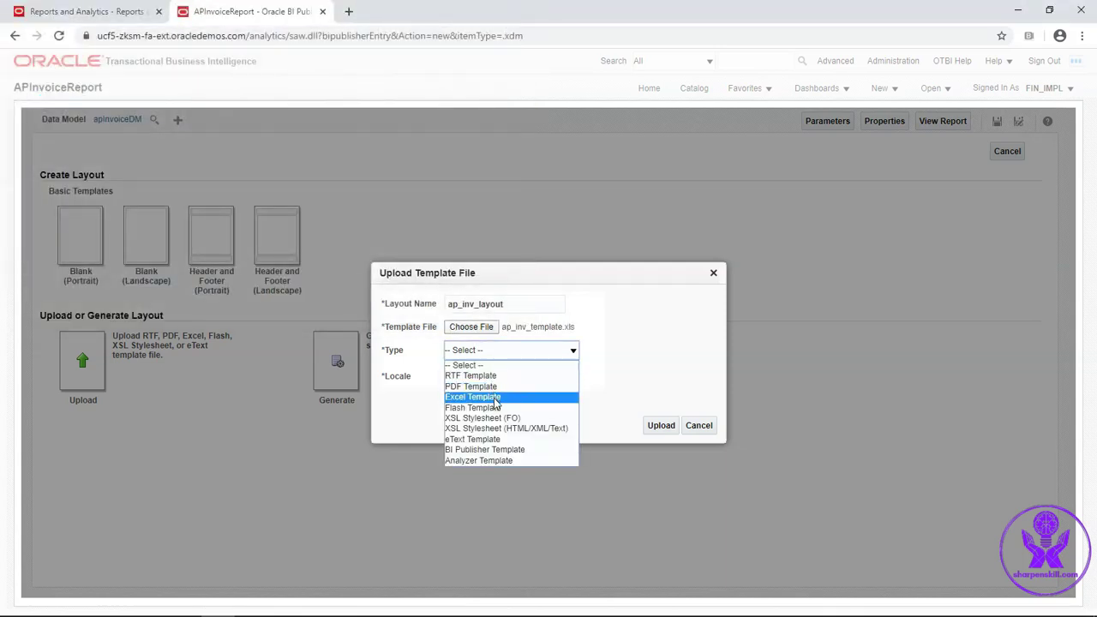
{"action": "left_click", "coordinate": [490, 397]}
{"action": "left_click", "coordinate": [490, 380]}
{"action": "key", "text": "e"}
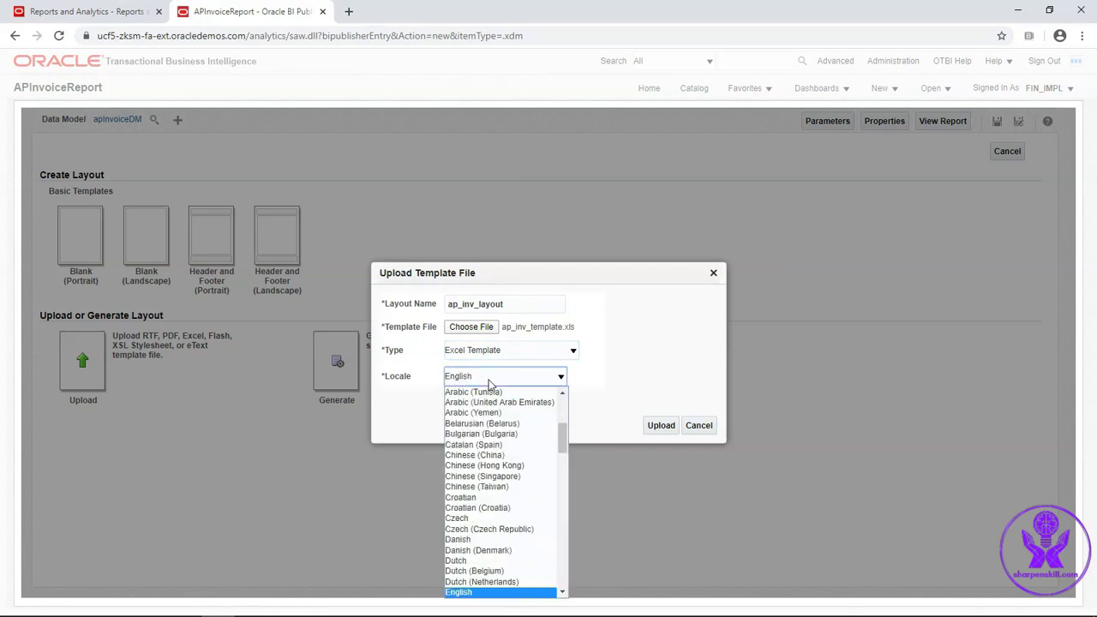
{"action": "left_click", "coordinate": [490, 382]}
{"action": "left_click", "coordinate": [660, 428]}
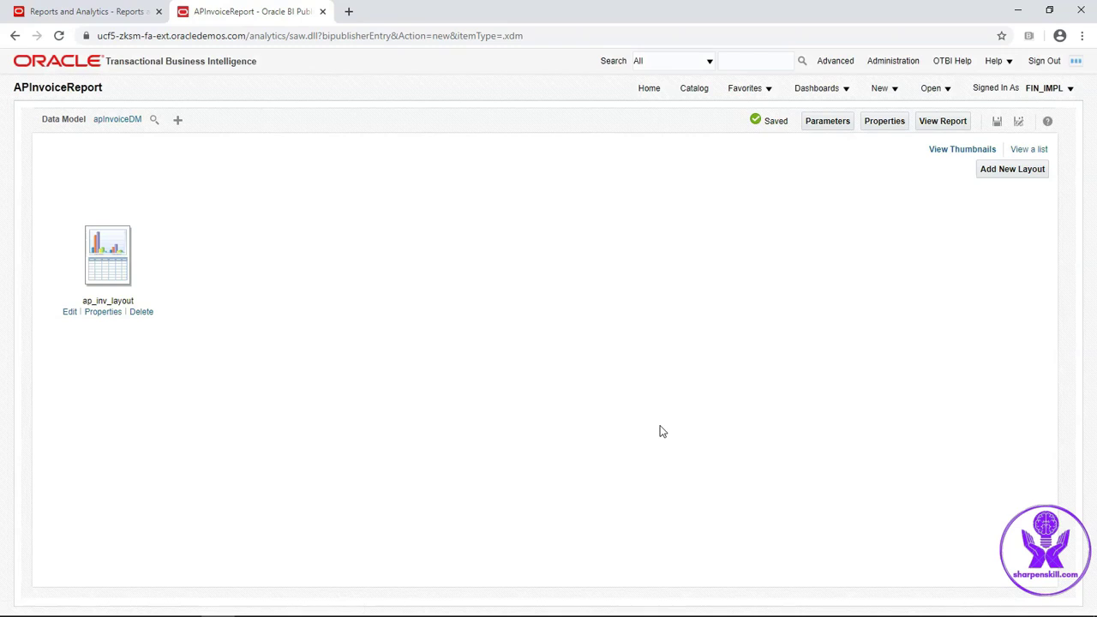
{"action": "left_click", "coordinate": [1025, 149]}
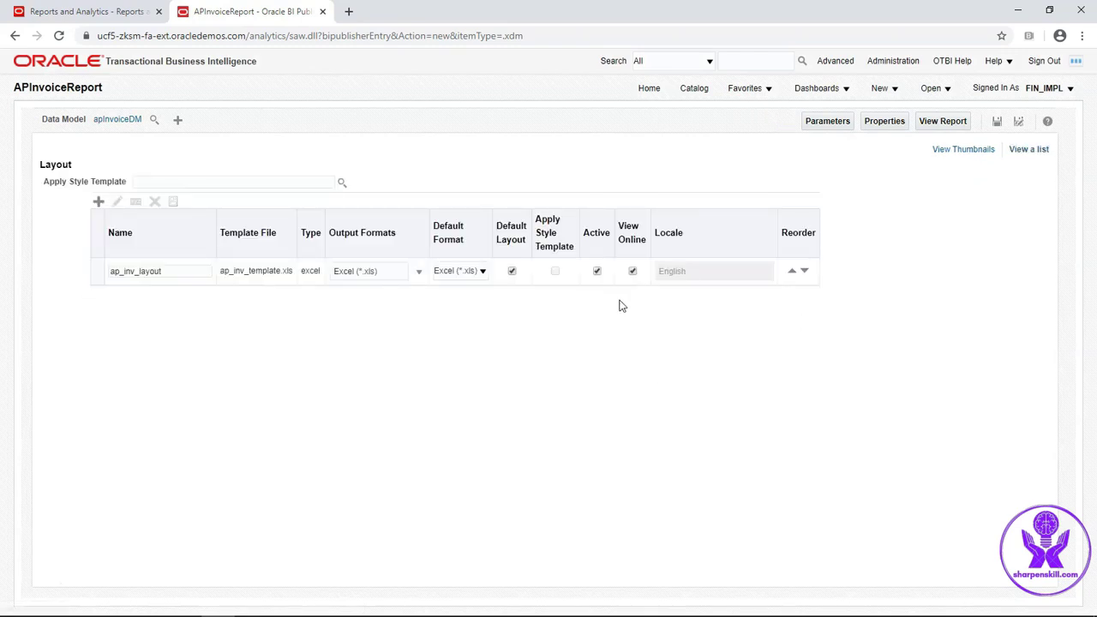
Keep Excel (*.xls) as ap_inv_layout's output and default format, then run the report
{"action": "left_click", "coordinate": [421, 274]}
{"action": "left_click", "coordinate": [420, 275]}
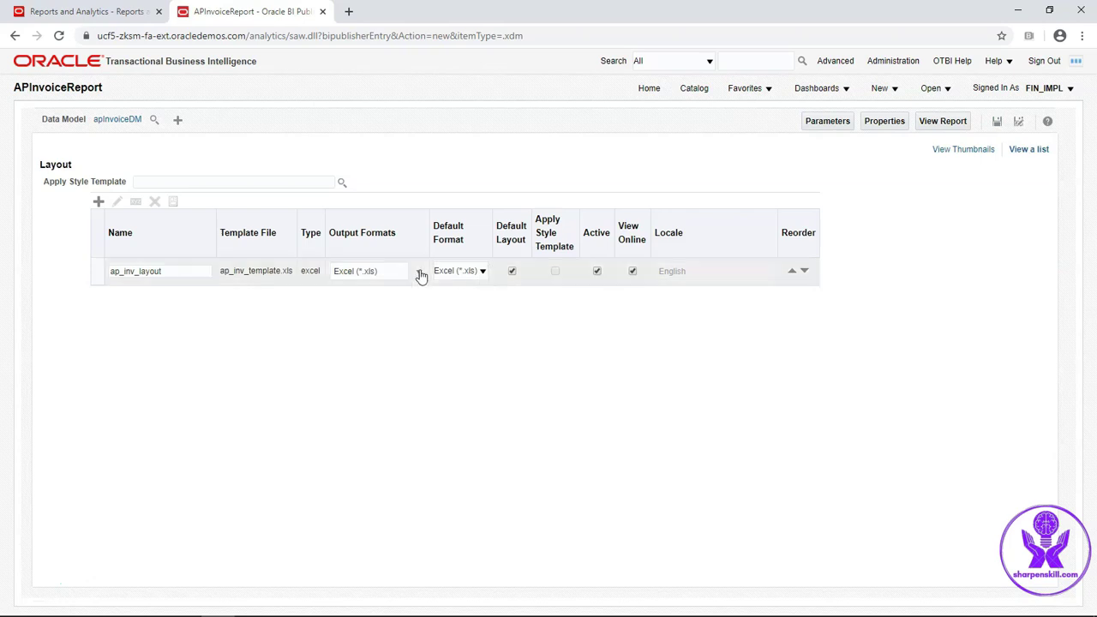
{"action": "left_click", "coordinate": [484, 278]}
{"action": "left_click", "coordinate": [467, 285]}
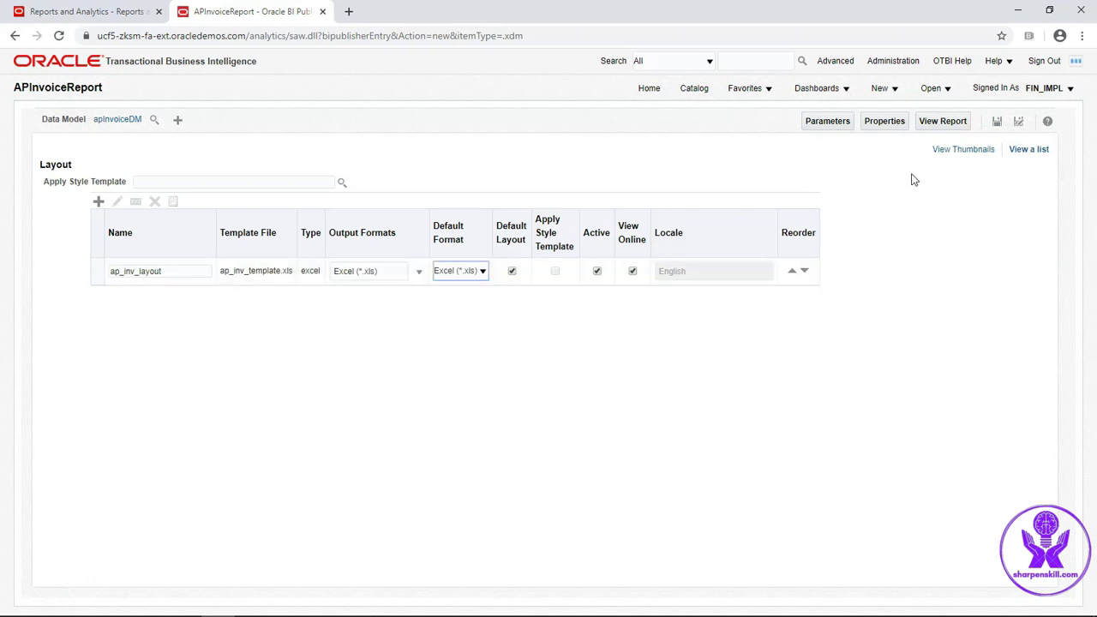
{"action": "left_click", "coordinate": [979, 153]}
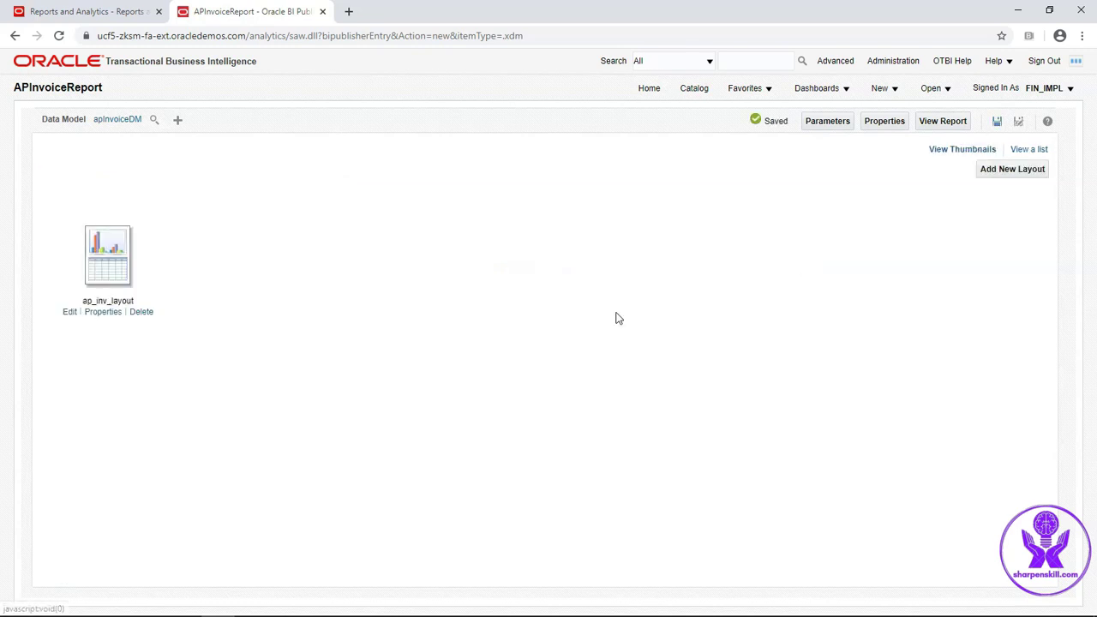
{"action": "left_click", "coordinate": [939, 124]}
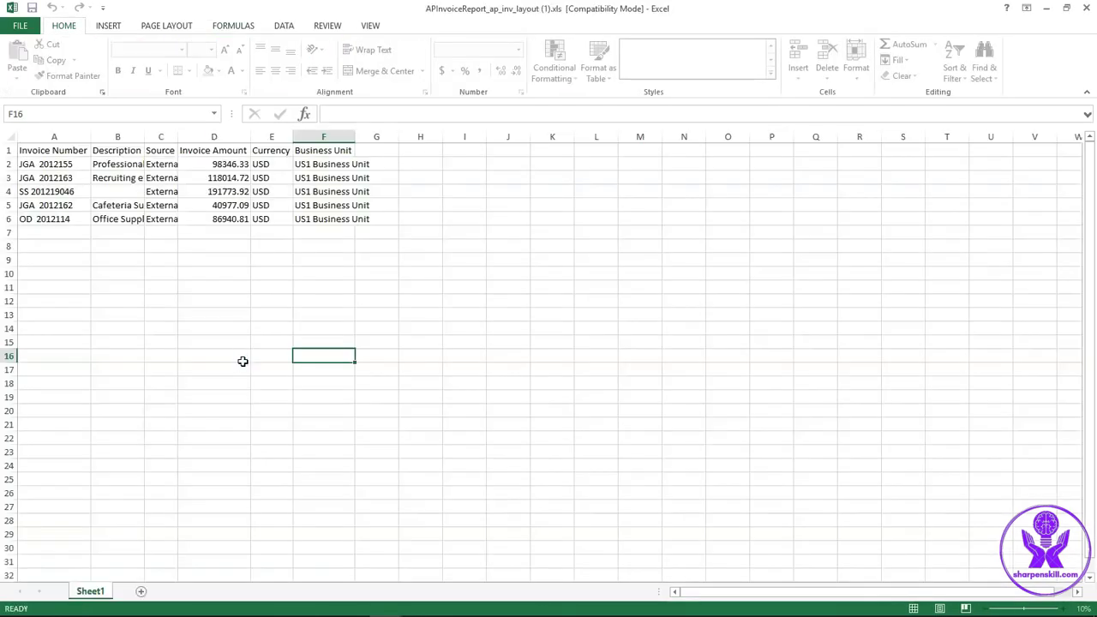
AutoFit every column of the generated report so descriptions, sources and business units show fully
{"action": "left_click", "coordinate": [12, 136]}
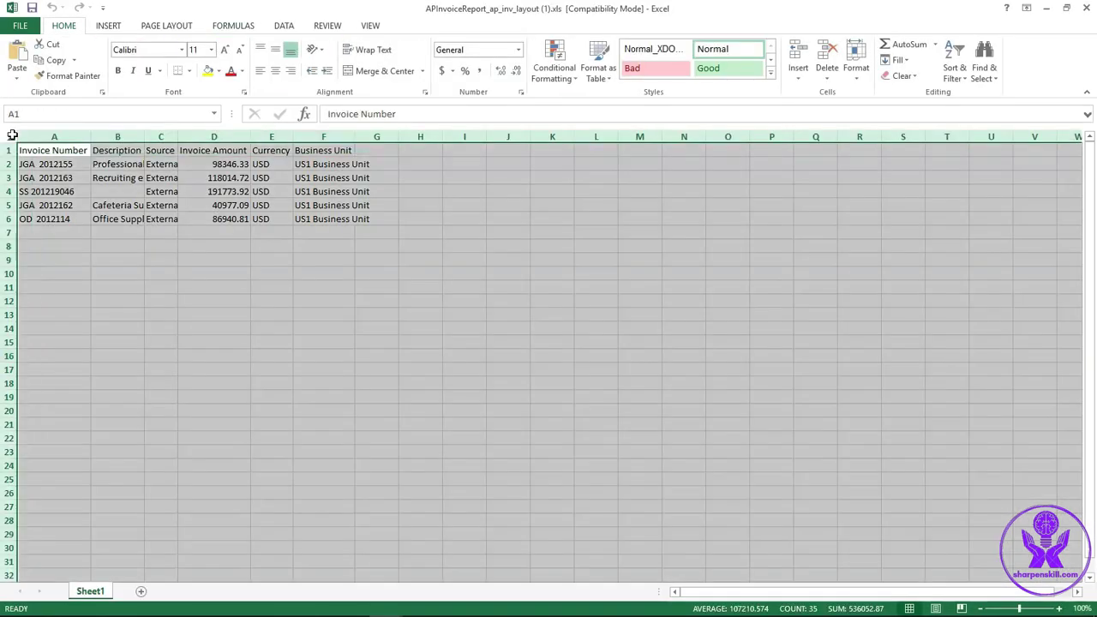
{"action": "double_click", "coordinate": [90, 136]}
{"action": "left_click", "coordinate": [183, 250]}
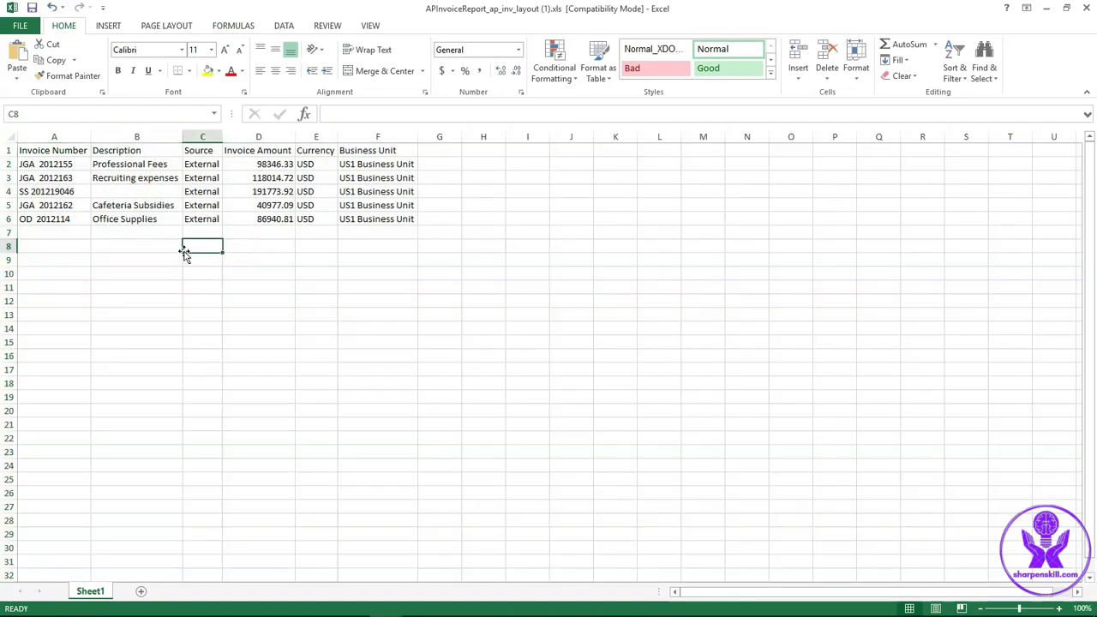